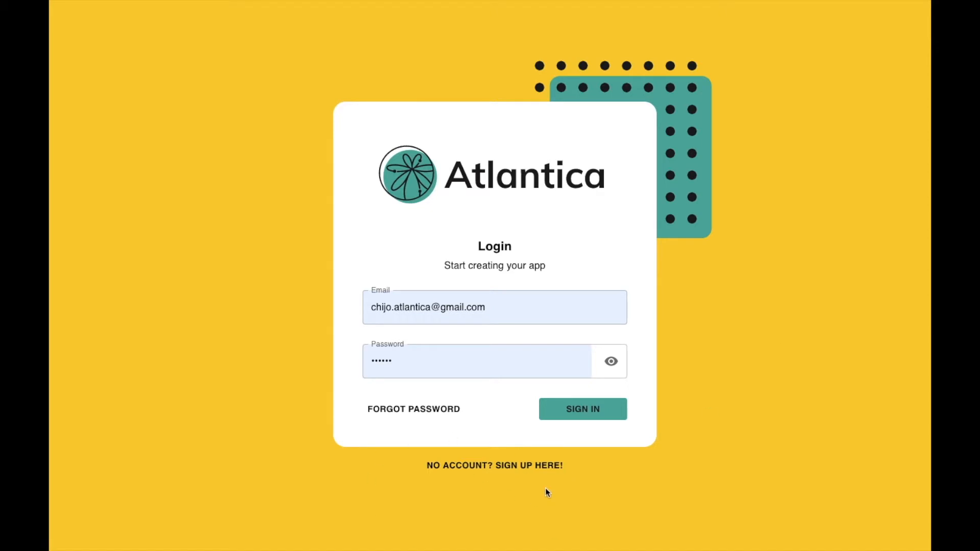
Step: Sign in to the Atlantica account with the account's email and password
{"action": "left_click", "coordinate": [586, 414]}
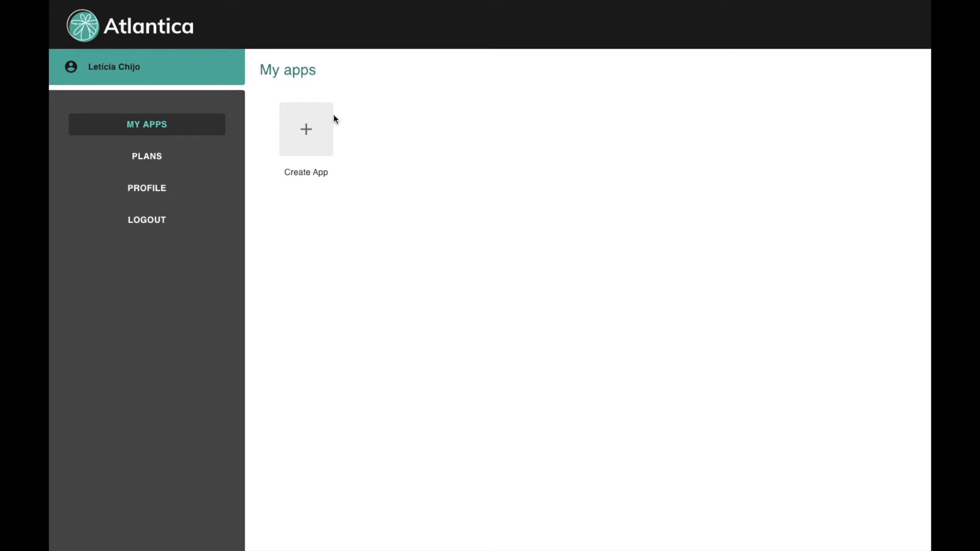
Step: Start a new app and name it Tasty Cakes
{"action": "left_click", "coordinate": [308, 132]}
{"action": "left_click", "coordinate": [437, 182]}
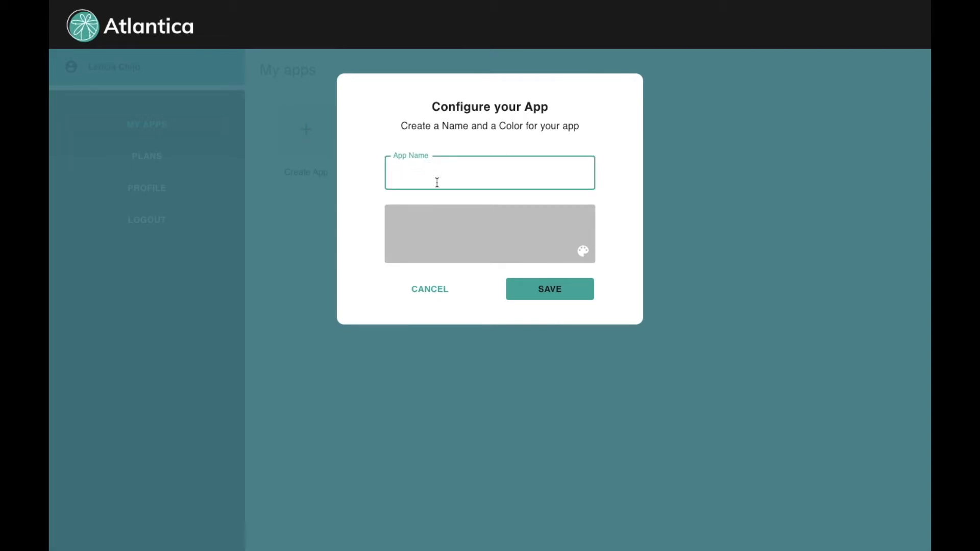
{"action": "type", "text": "Tasty Cakes"}
{"action": "left_click", "coordinate": [607, 201]}
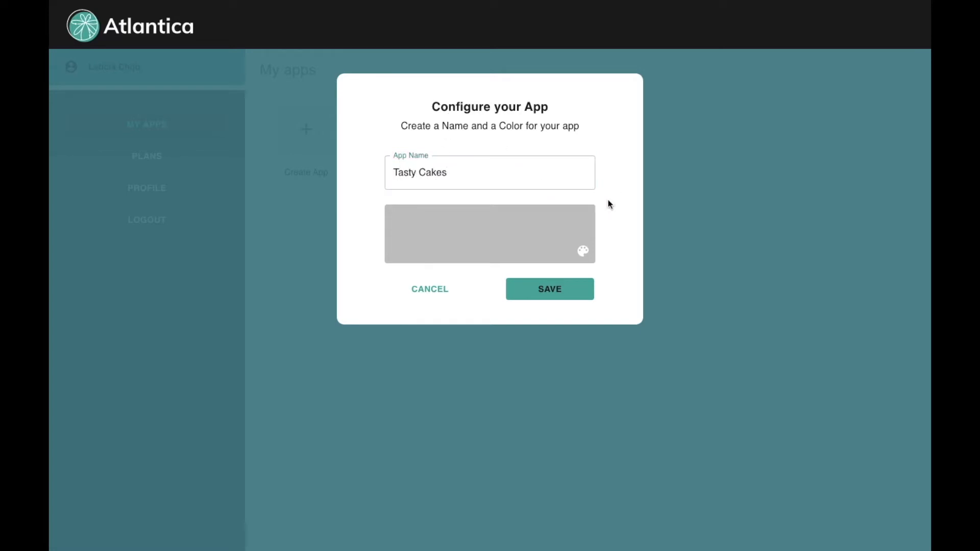
Step: Set the app's theme colour to red hex C03A2C and save the app
{"action": "left_click", "coordinate": [491, 227]}
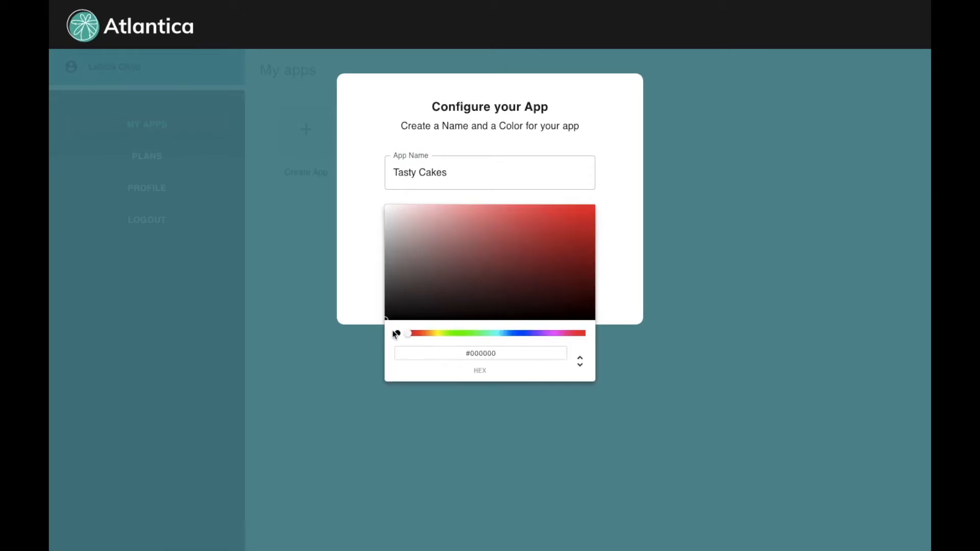
{"action": "left_click_drag", "start_coordinate": [389, 320], "coordinate": [489, 276]}
{"action": "left_click_drag", "start_coordinate": [488, 276], "coordinate": [536, 251]}
{"action": "left_click_drag", "start_coordinate": [410, 335], "coordinate": [477, 333]}
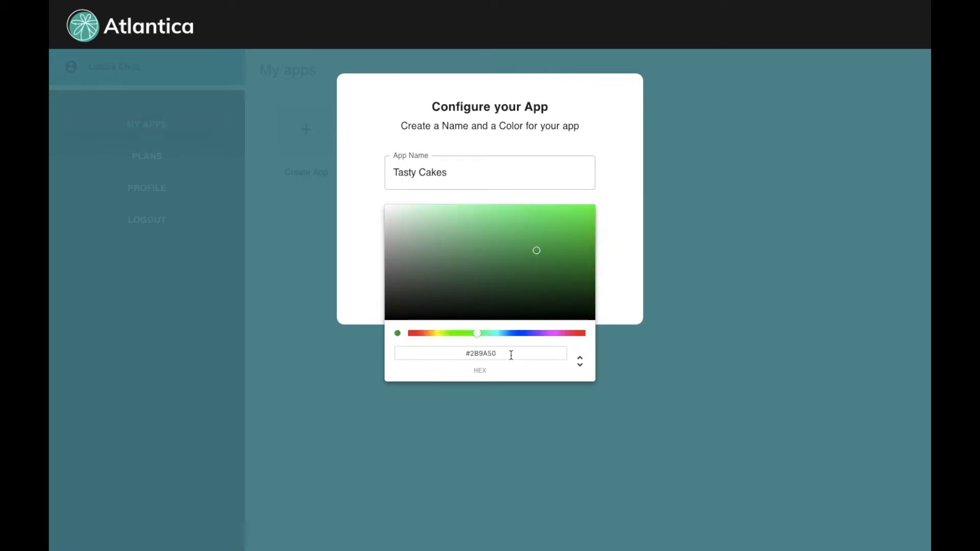
{"action": "left_click_drag", "start_coordinate": [511, 354], "coordinate": [471, 356]}
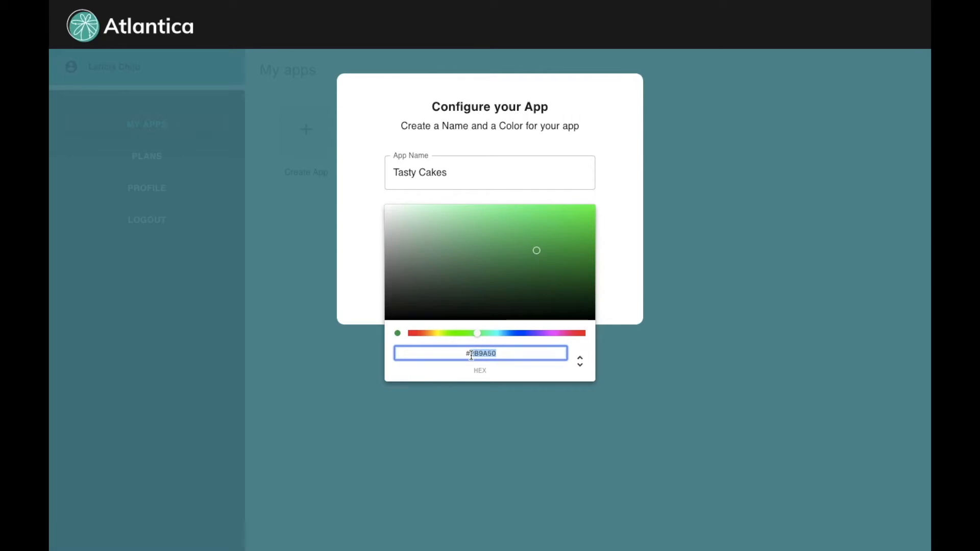
{"action": "type", "text": "C03"}
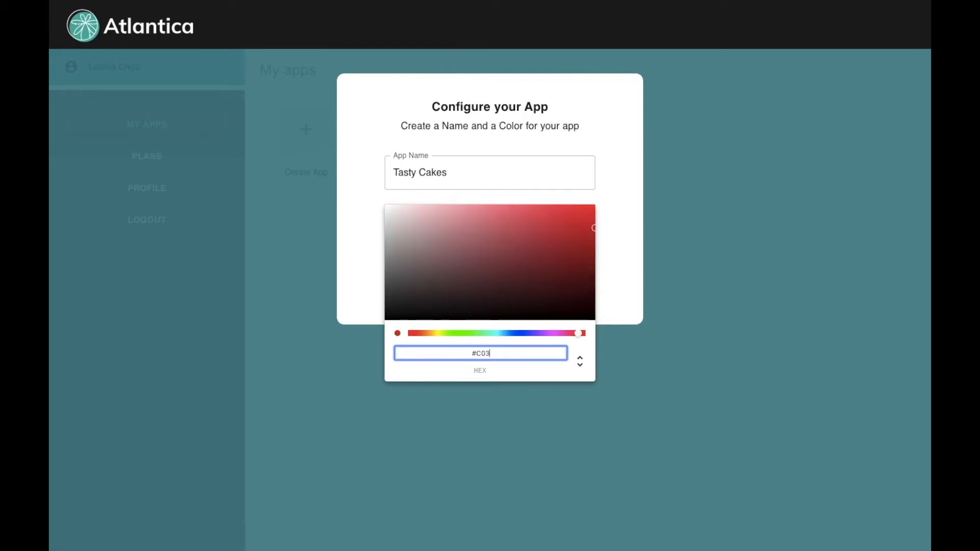
{"action": "type", "text": "A2C"}
{"action": "left_click", "coordinate": [625, 272]}
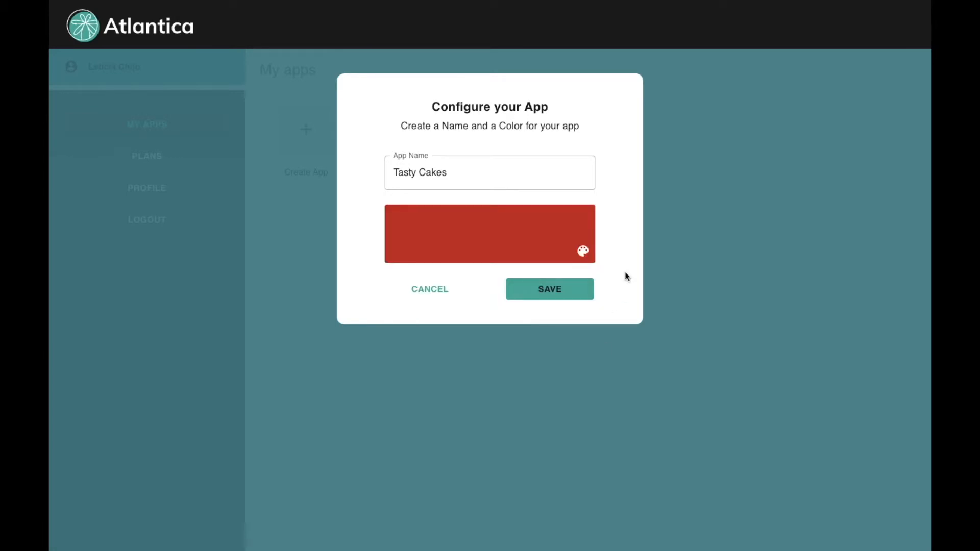
{"action": "left_click", "coordinate": [564, 294]}
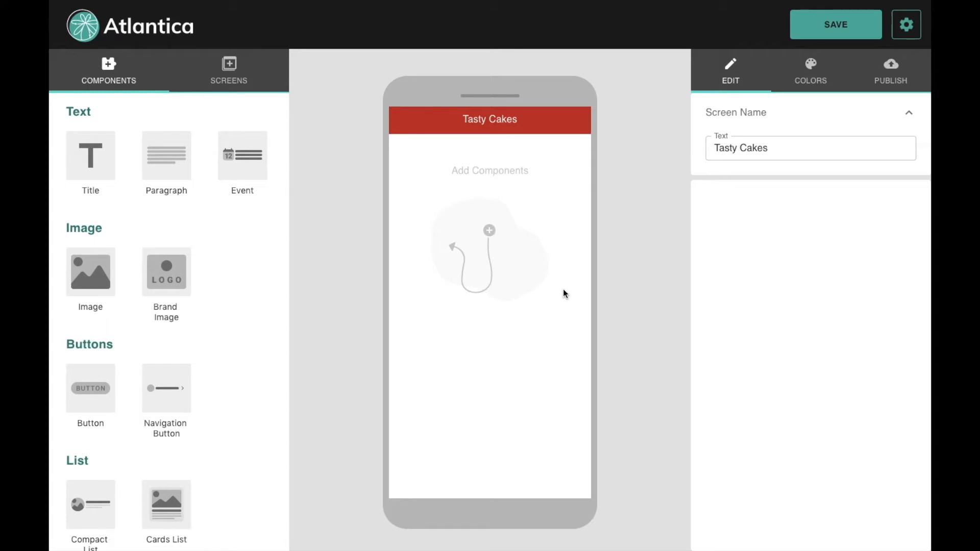
Step: Add a Brand Image to the home screen and upload LogoBolo.png as its picture
{"action": "left_click", "coordinate": [167, 277]}
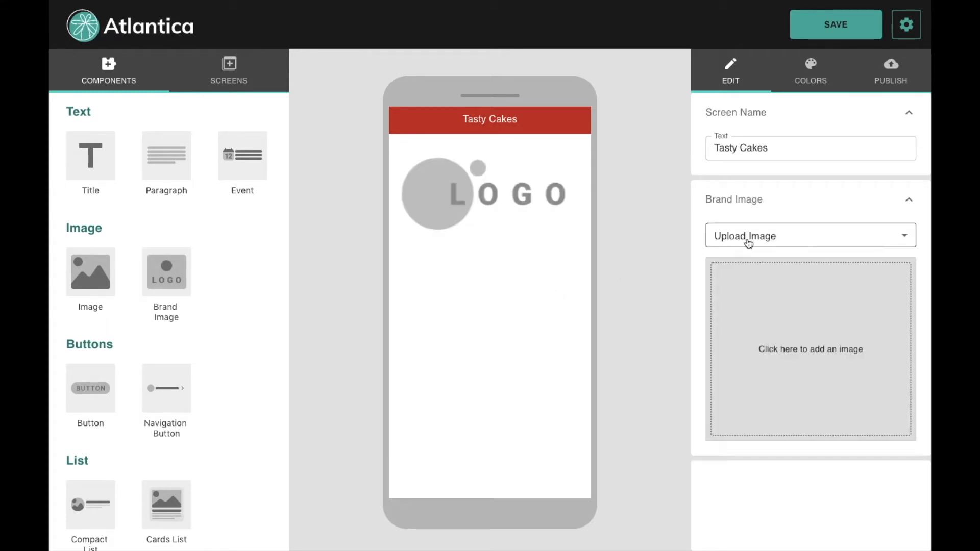
{"action": "left_click", "coordinate": [802, 236]}
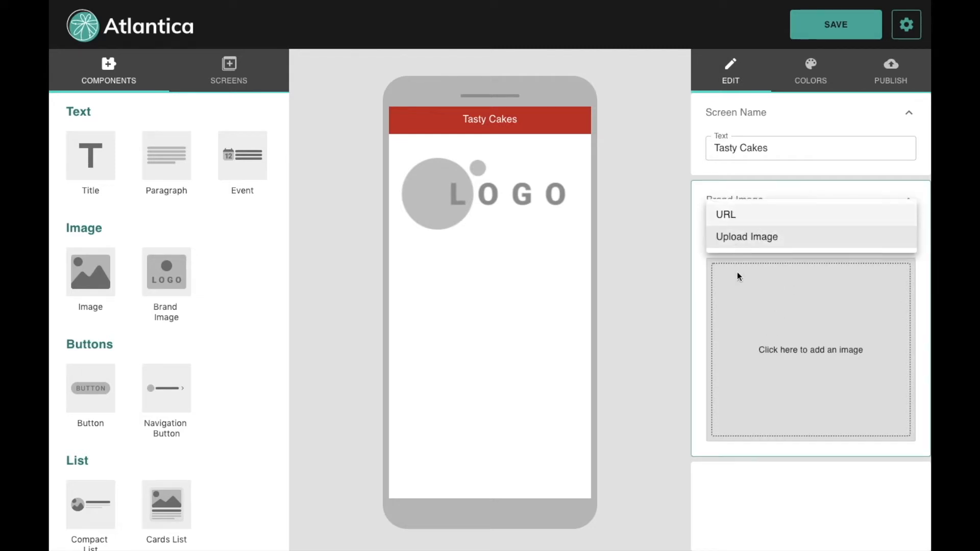
{"action": "left_click", "coordinate": [755, 237]}
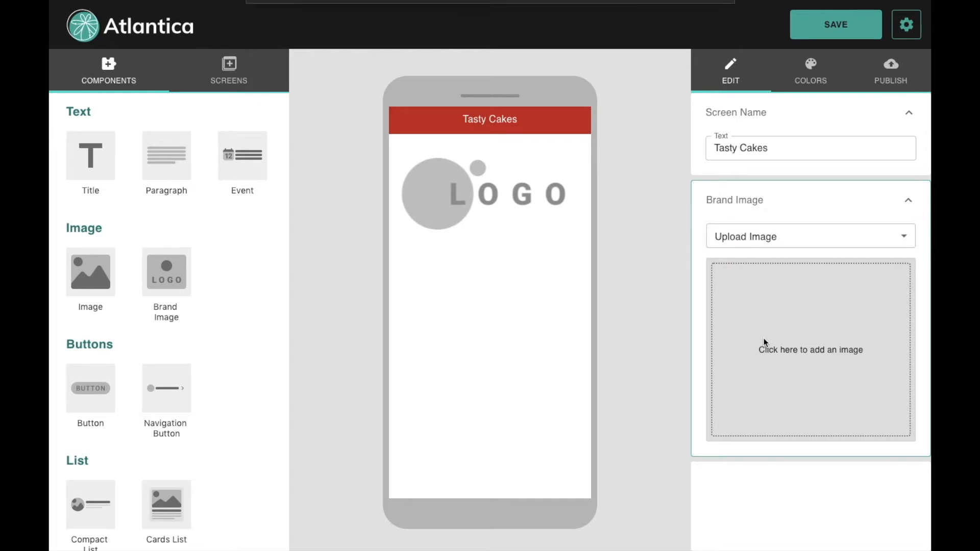
{"action": "left_click", "coordinate": [765, 339]}
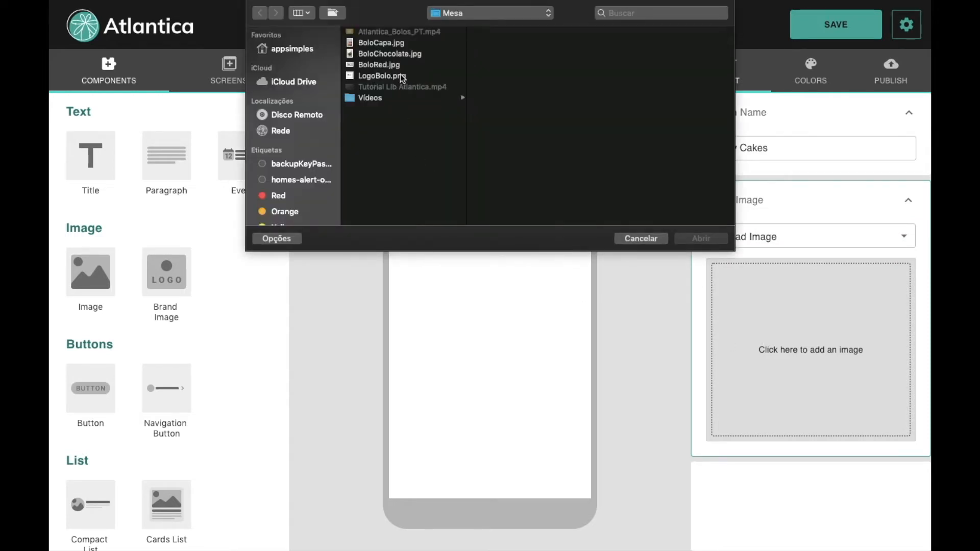
{"action": "left_click", "coordinate": [385, 77]}
{"action": "double_click", "coordinate": [386, 78]}
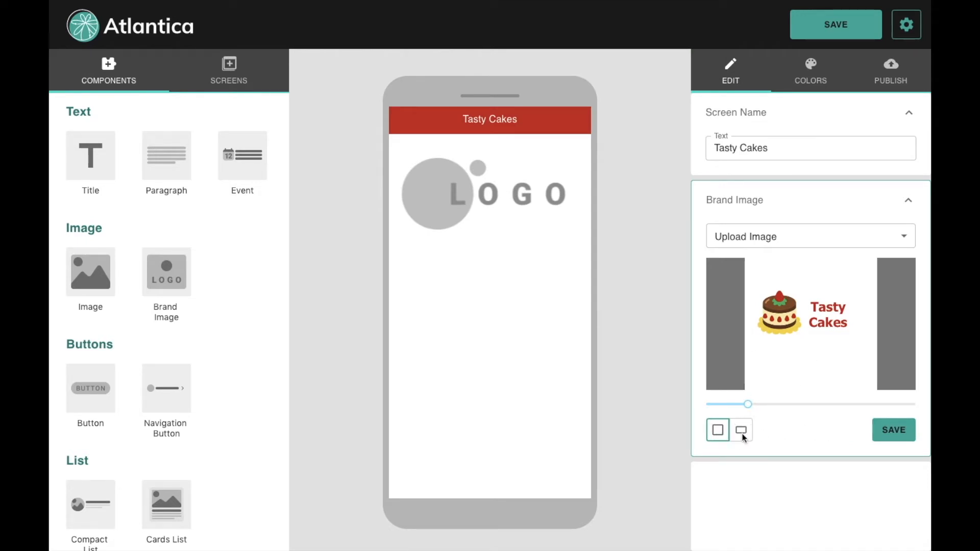
Step: Crop the logo to a wide rectangle, adjust zoom and position, and save it
{"action": "left_click", "coordinate": [742, 435]}
{"action": "left_click_drag", "start_coordinate": [750, 405], "coordinate": [772, 405]}
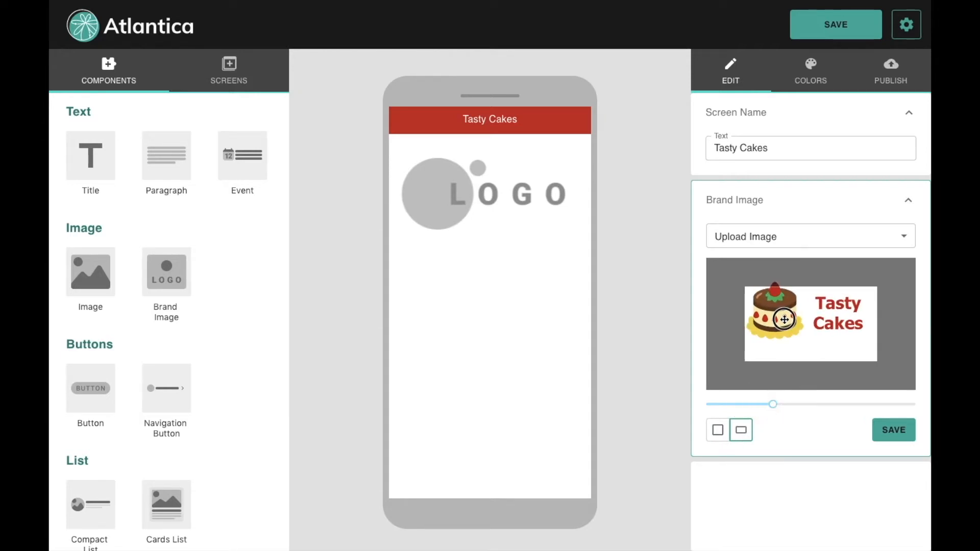
{"action": "left_click_drag", "start_coordinate": [785, 319], "coordinate": [786, 327]}
{"action": "left_click_drag", "start_coordinate": [773, 403], "coordinate": [781, 404]}
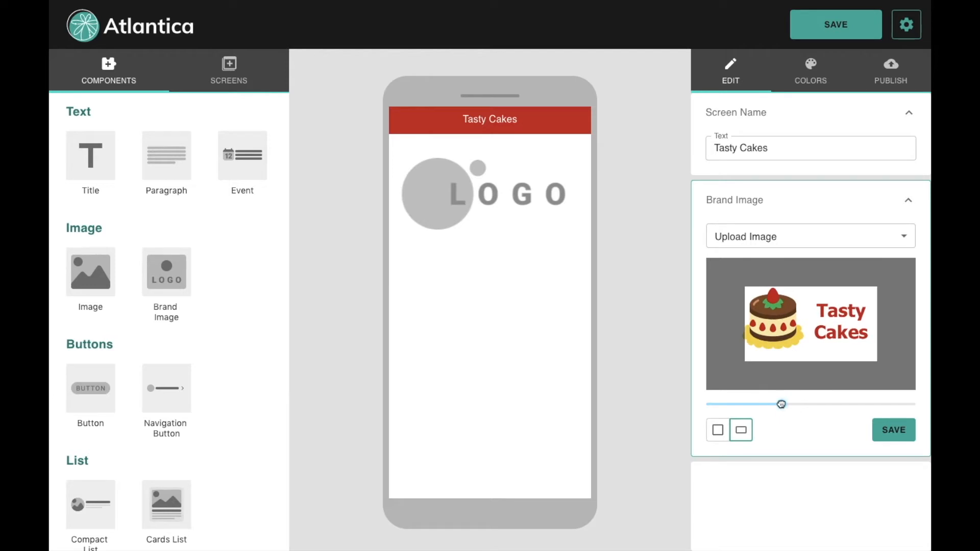
{"action": "left_click_drag", "start_coordinate": [789, 335], "coordinate": [793, 339]}
{"action": "left_click_drag", "start_coordinate": [780, 404], "coordinate": [773, 404]}
{"action": "left_click", "coordinate": [893, 430]}
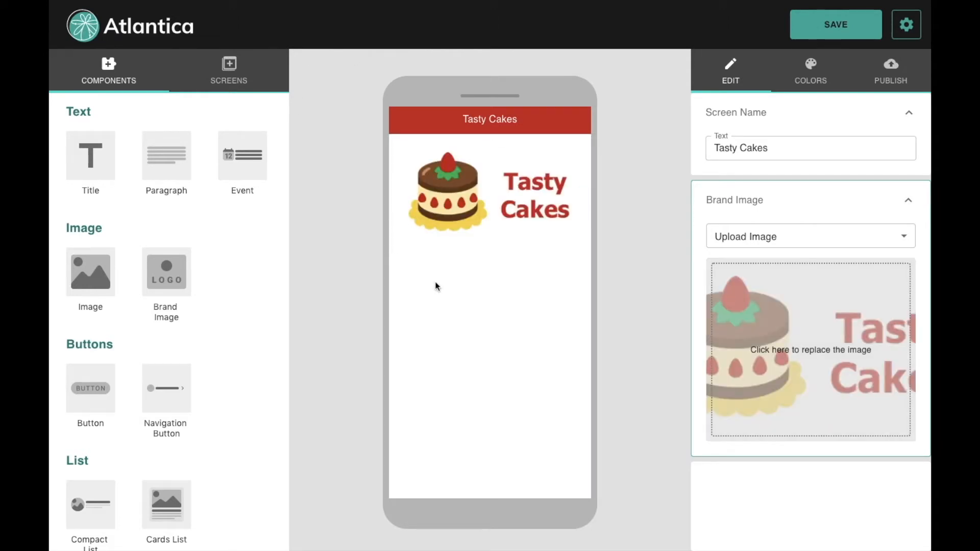
Step: Add a paragraph below the logo containing the pasted cake company description
{"action": "left_click", "coordinate": [166, 159]}
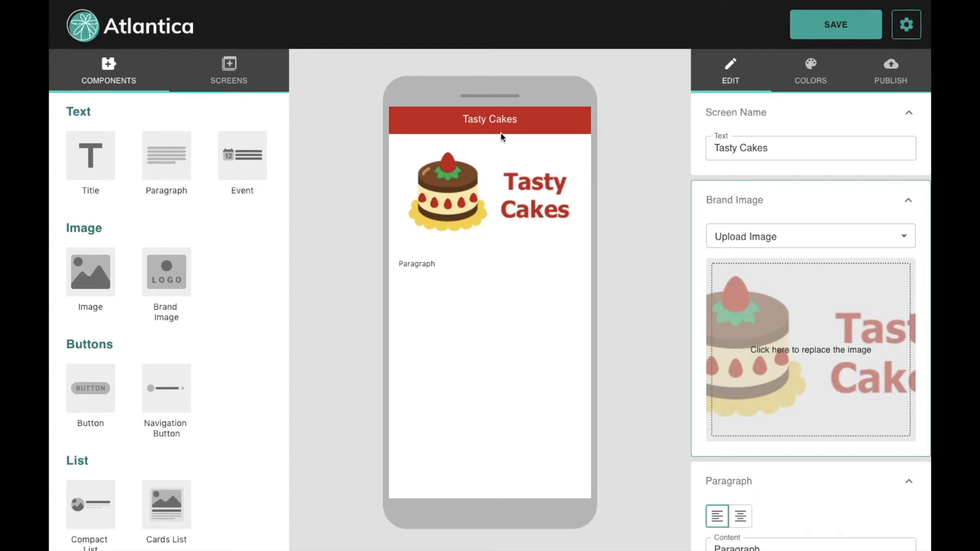
{"action": "left_click", "coordinate": [418, 265]}
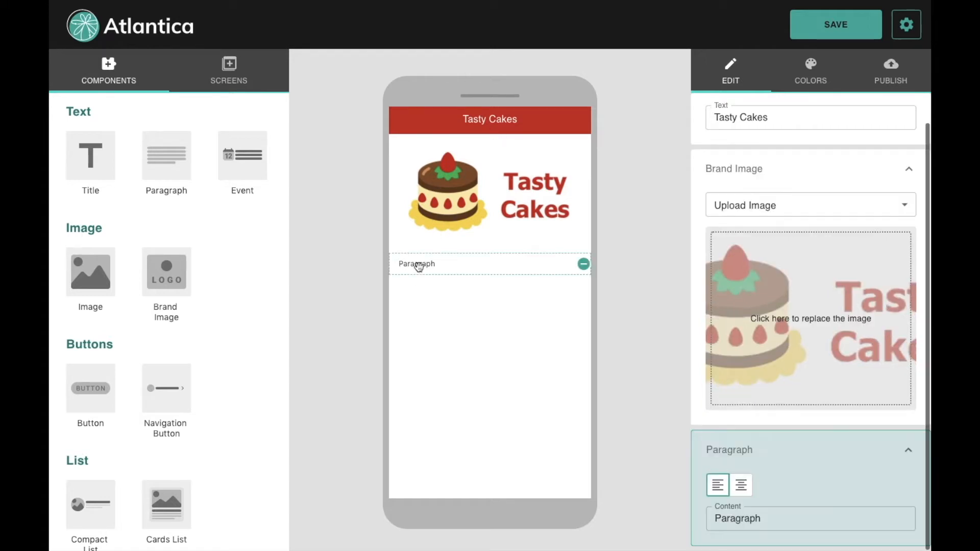
{"action": "left_click", "coordinate": [785, 517]}
{"action": "left_click_drag", "start_coordinate": [784, 517], "coordinate": [721, 519]}
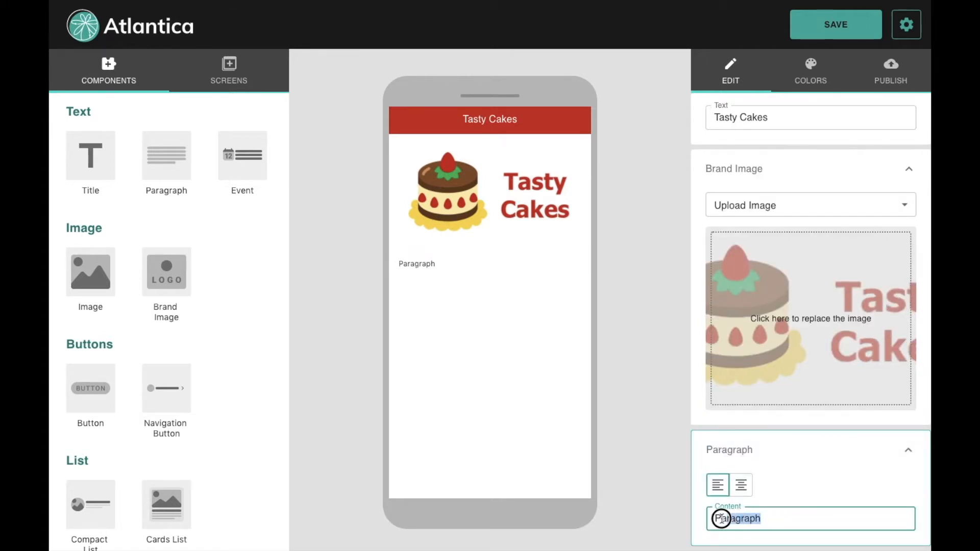
{"action": "type", "text": "We are a company that makes delicious cakes with all outs hearts for you and your family to enjoy the good moments of life! 🎂"}
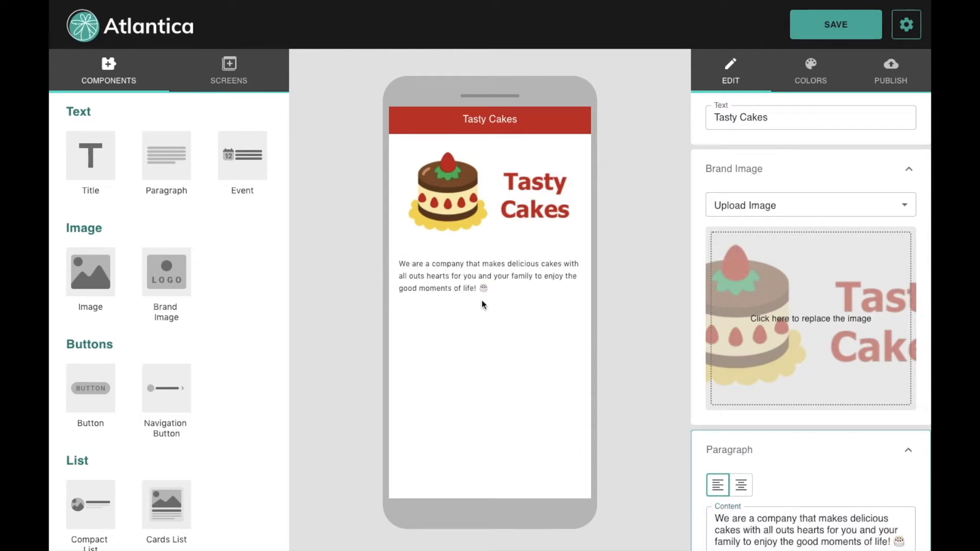
Step: Centre the description text and add a new Title element beneath it
{"action": "scroll", "coordinate": [815, 459], "scroll_direction": "down", "scroll_amount": 1}
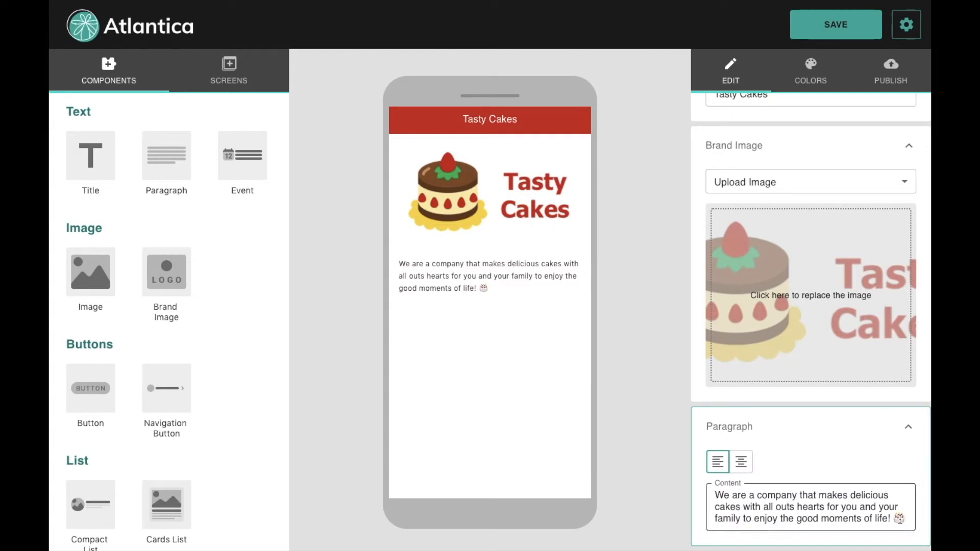
{"action": "left_click", "coordinate": [742, 464]}
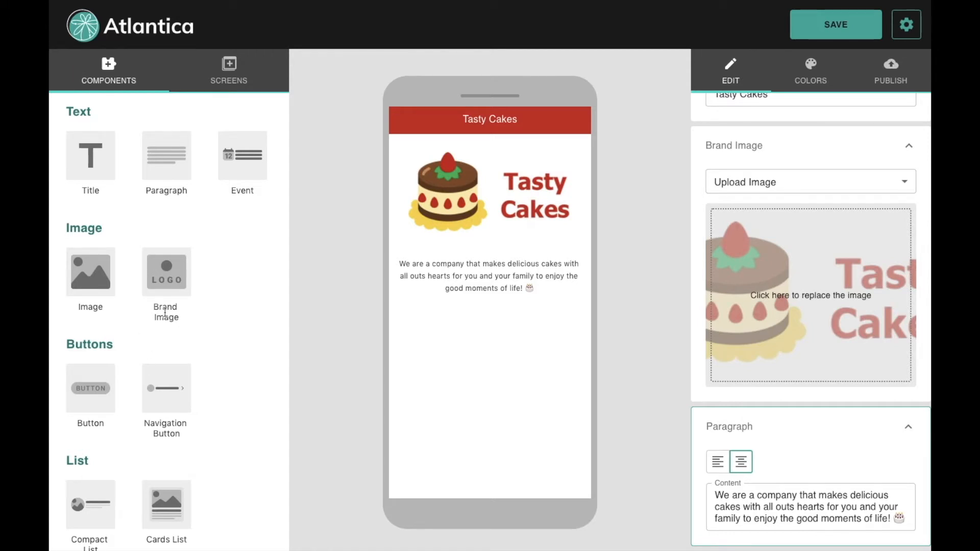
{"action": "left_click", "coordinate": [96, 164]}
Step: Change the title text to 'More about us' and add a paragraph beneath it
{"action": "left_click", "coordinate": [491, 312]}
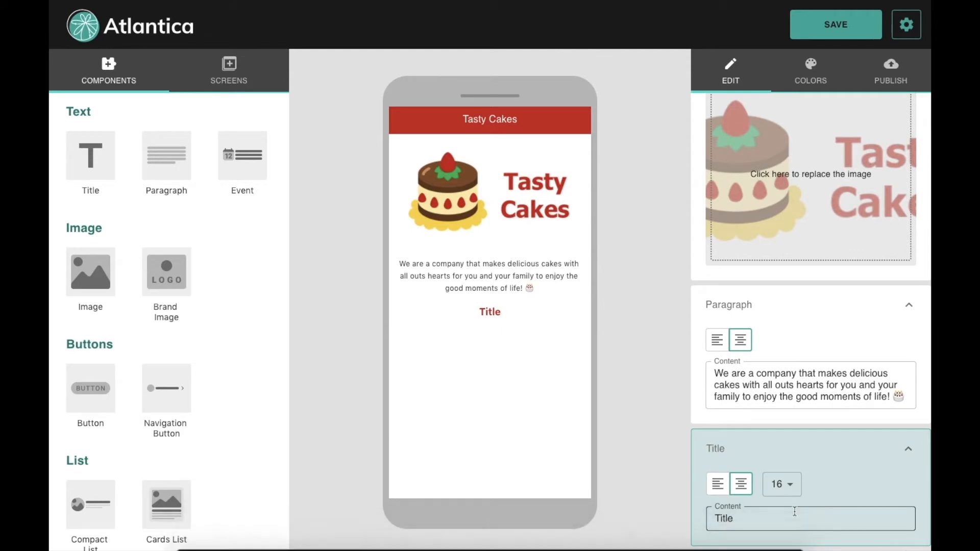
{"action": "left_click_drag", "start_coordinate": [779, 516], "coordinate": [688, 519]}
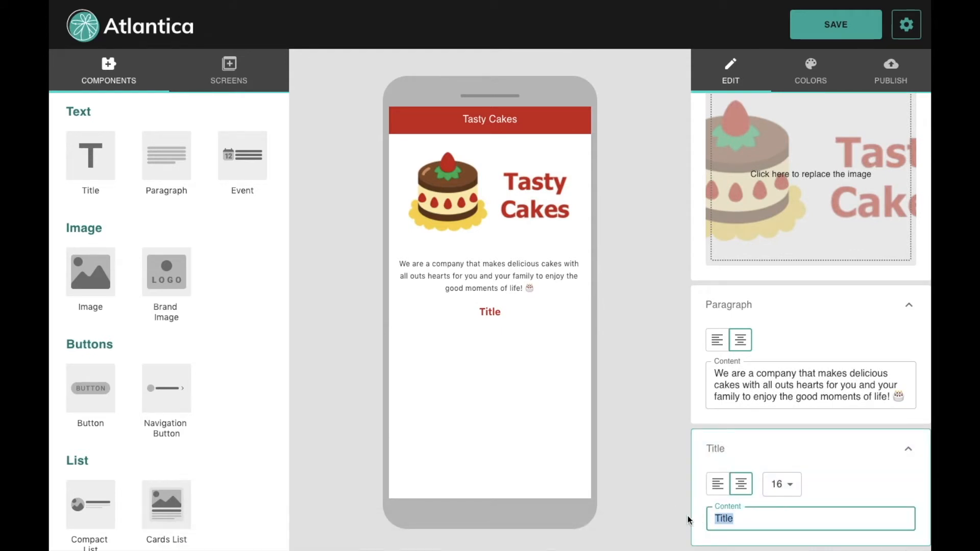
{"action": "type", "text": "More about us"}
{"action": "left_click", "coordinate": [651, 478]}
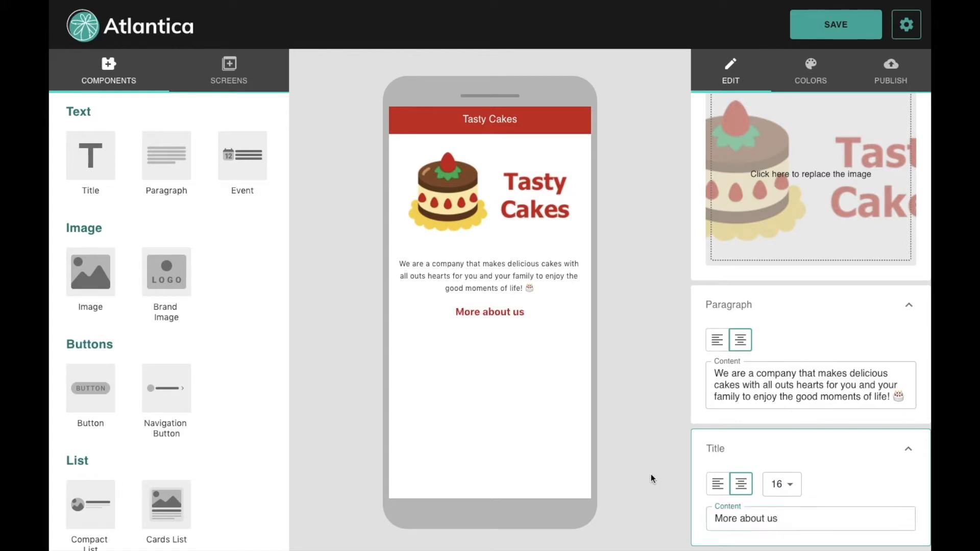
{"action": "left_click", "coordinate": [156, 171]}
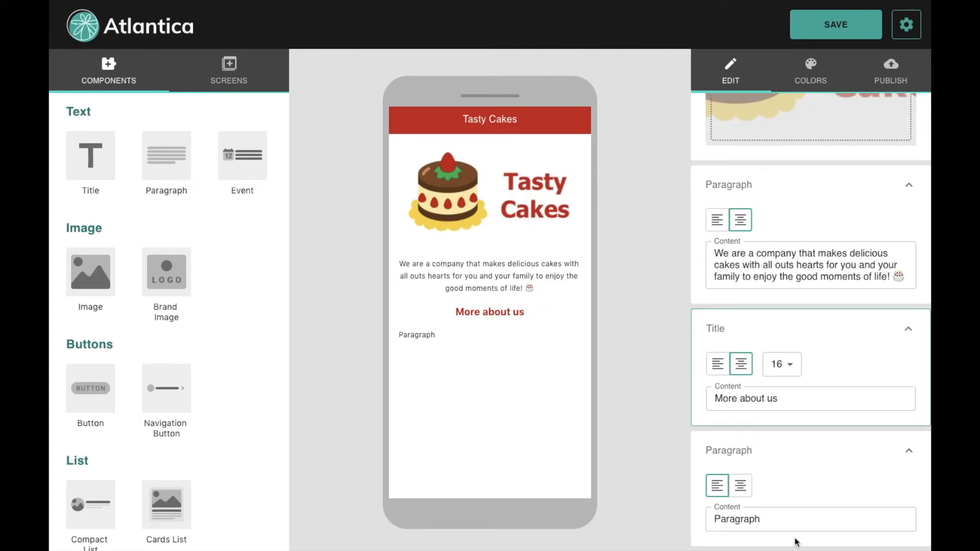
Step: Paste the about-us text into the new paragraph and centre-align it
{"action": "left_click", "coordinate": [770, 513]}
{"action": "left_click_drag", "start_coordinate": [768, 512], "coordinate": [682, 514]}
{"action": "type", "text": "We are a cake shop built by tho people, Ana is the baker and Carla is the accountant. We are based in New York and we love making your moments even more special with tasty cakes."}
{"action": "left_click", "coordinate": [671, 498]}
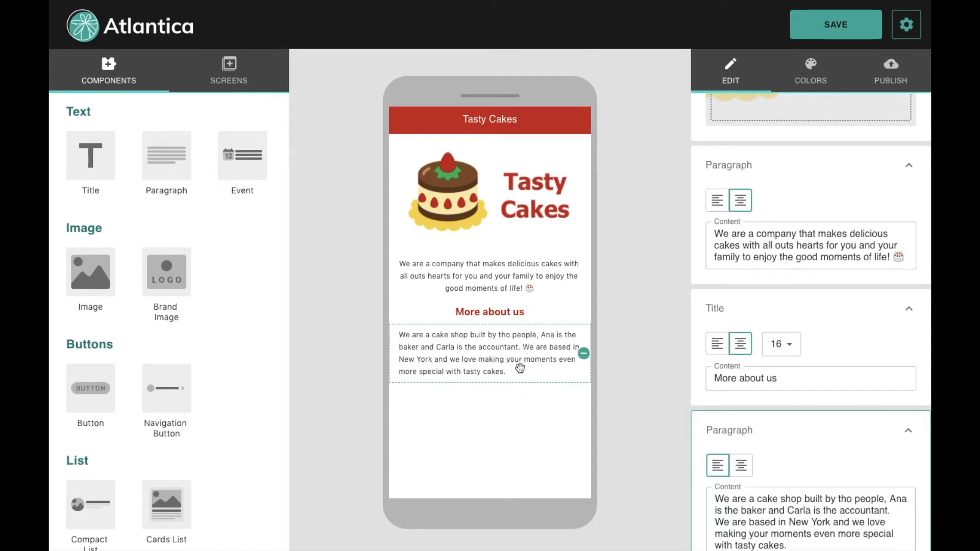
{"action": "left_click", "coordinate": [469, 372]}
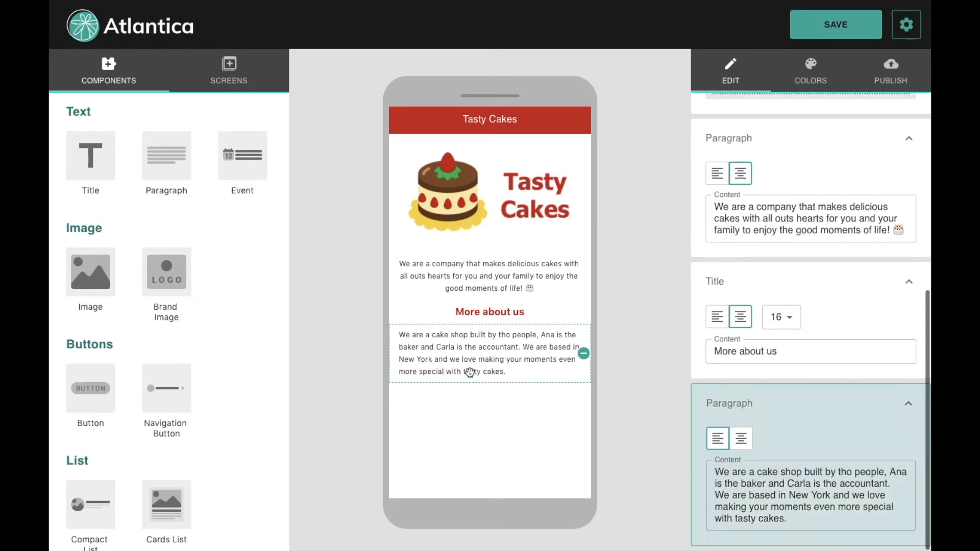
{"action": "left_click", "coordinate": [743, 440]}
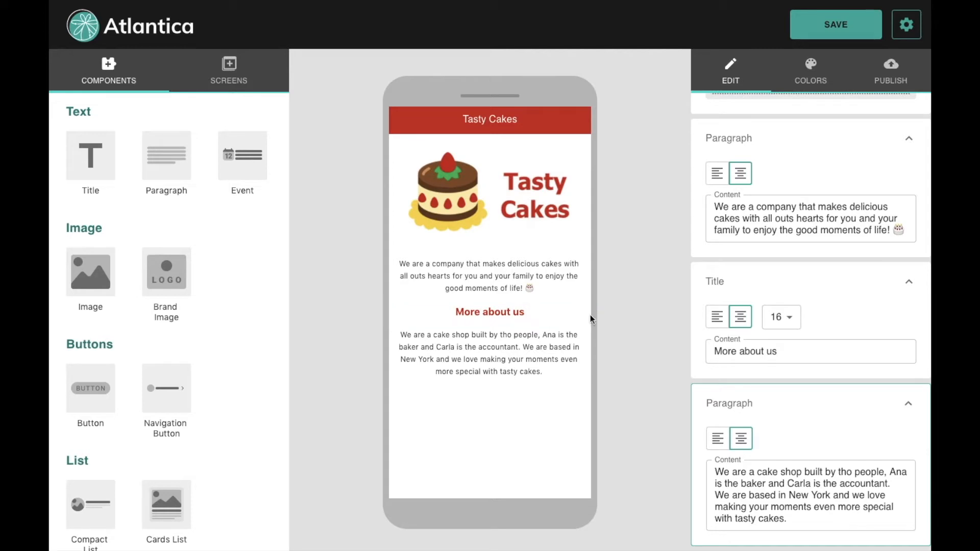
Step: Remove the stray text 'uhauid' from the about-us paragraph's content
{"action": "mouse_move", "coordinate": [495, 313]}
{"action": "left_mouse_down"}
{"action": "mouse_move", "coordinate": [508, 127]}
{"action": "mouse_move", "coordinate": [449, 212]}
{"action": "mouse_move", "coordinate": [479, 259]}
{"action": "mouse_move", "coordinate": [486, 318]}
{"action": "left_mouse_up"}
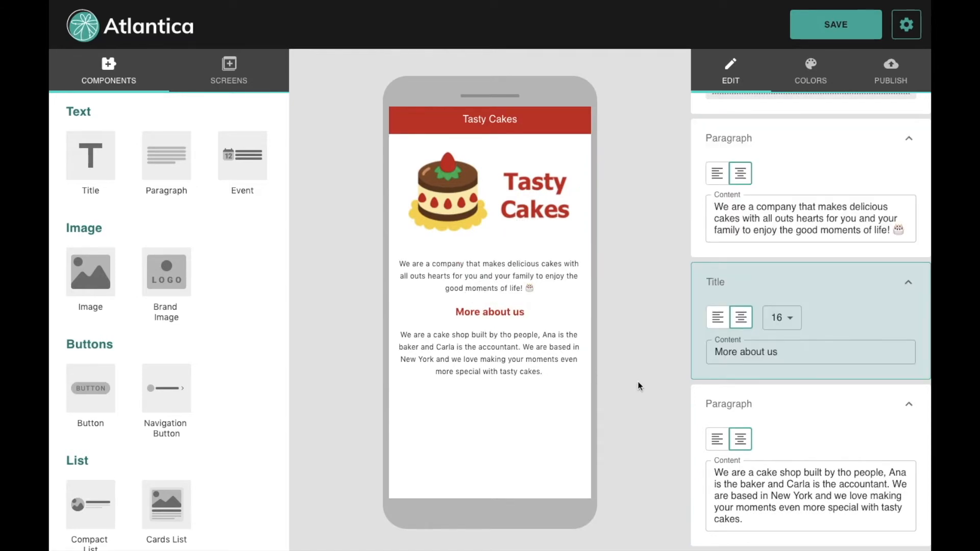
{"action": "left_click", "coordinate": [483, 365]}
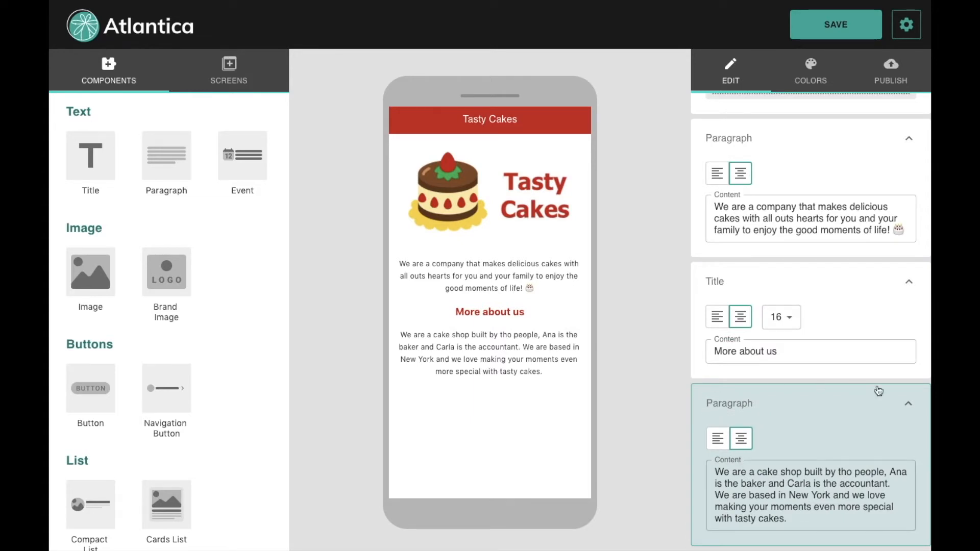
{"action": "left_click", "coordinate": [799, 520]}
{"action": "type", "text": "uhauid"}
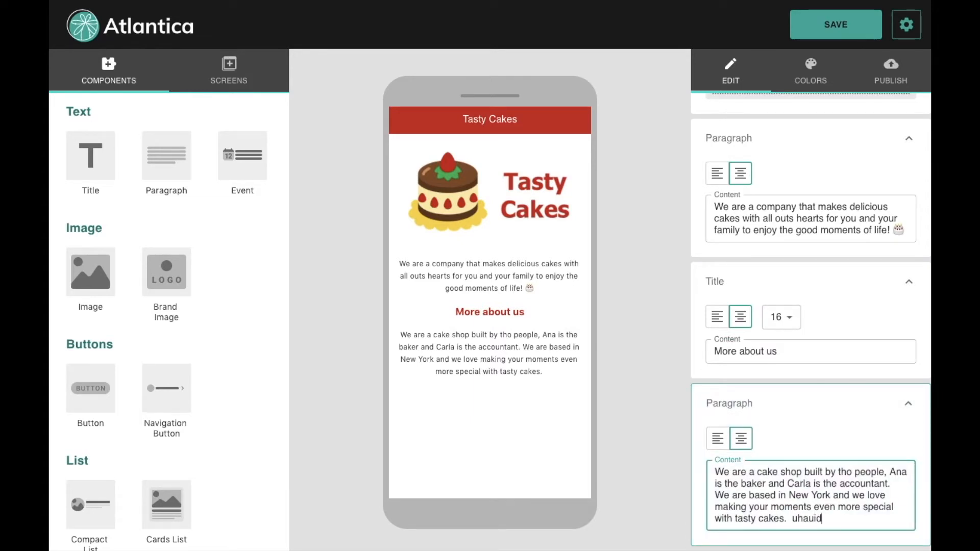
{"action": "left_click", "coordinate": [631, 438]}
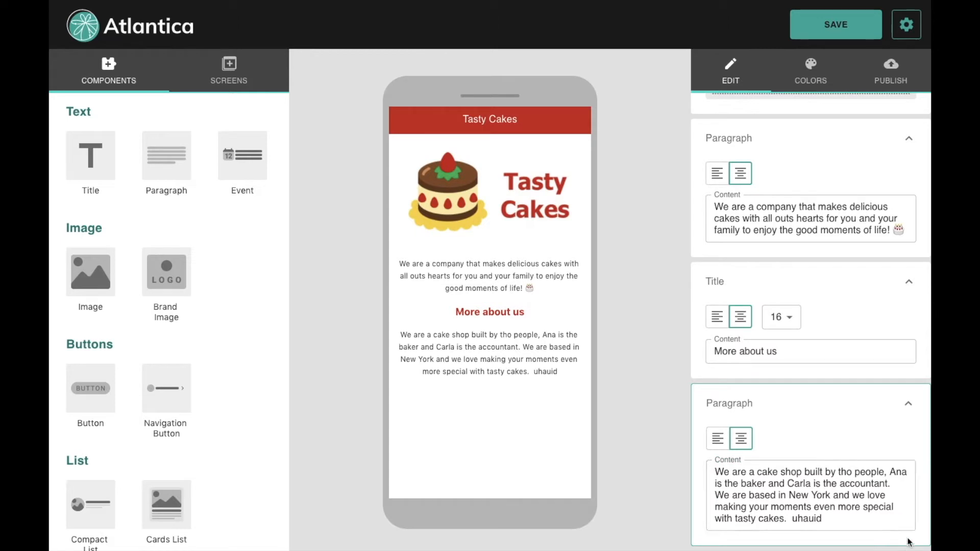
{"action": "left_click_drag", "start_coordinate": [850, 519], "coordinate": [790, 518]}
{"action": "key", "text": "BackSpace"}
{"action": "left_click", "coordinate": [640, 442]}
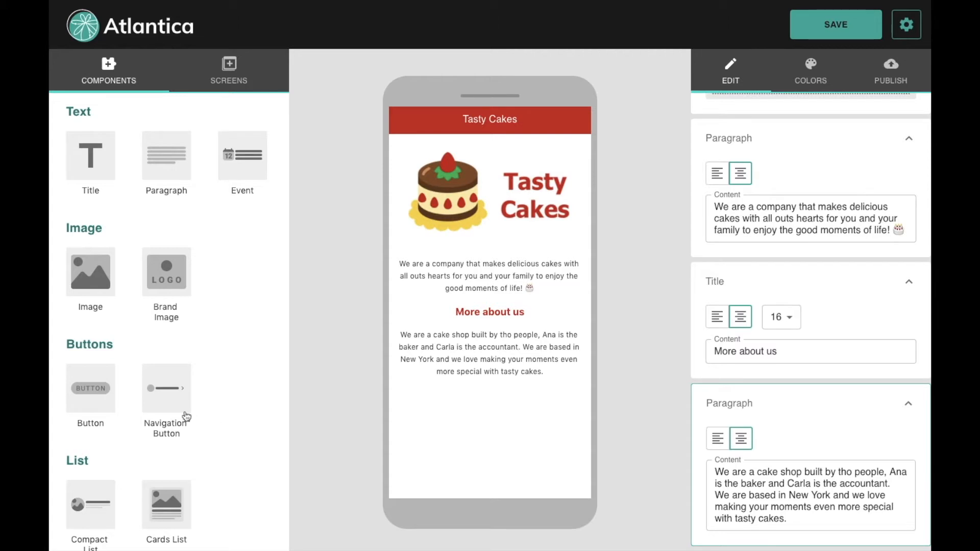
Step: Add a Redirect to URL navigation button labelled 'Our Website' with an exclamation icon
{"action": "left_click_drag", "start_coordinate": [162, 404], "coordinate": [490, 396]}
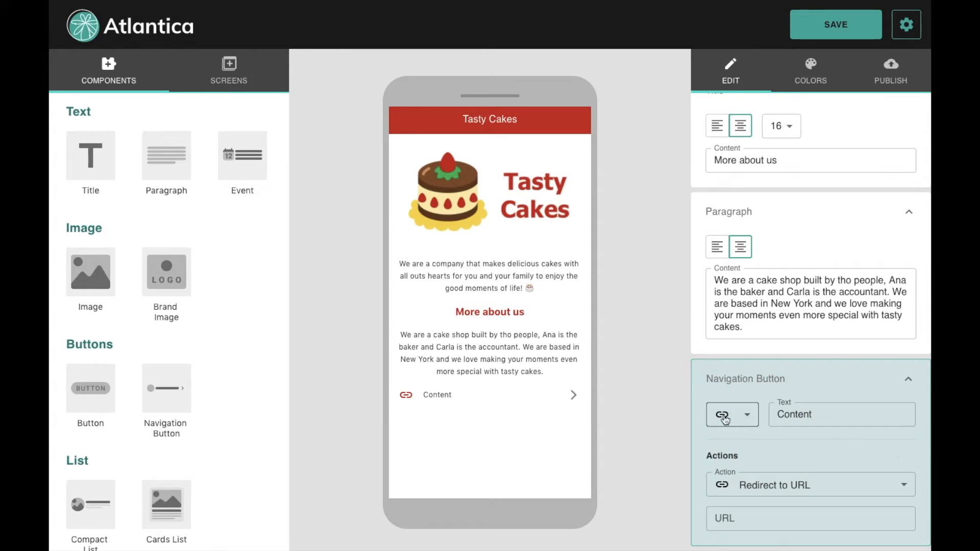
{"action": "left_click", "coordinate": [773, 498]}
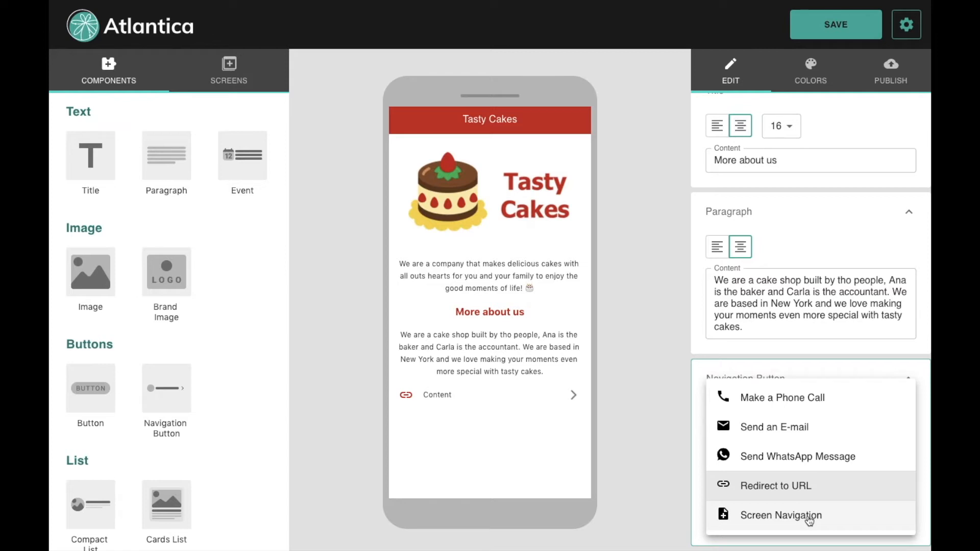
{"action": "left_click", "coordinate": [742, 487]}
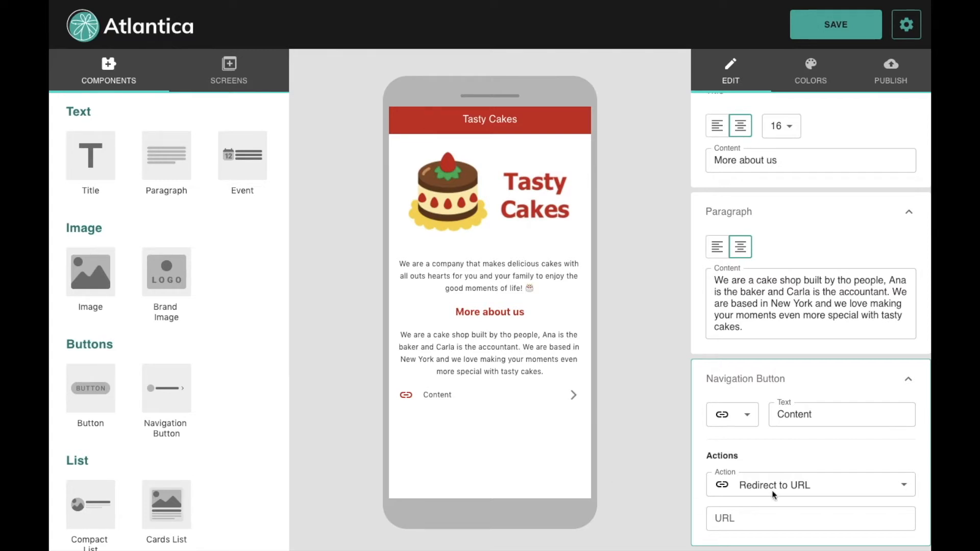
{"action": "left_click", "coordinate": [819, 417]}
{"action": "double_click", "coordinate": [819, 418]}
{"action": "type", "text": "Our Website"}
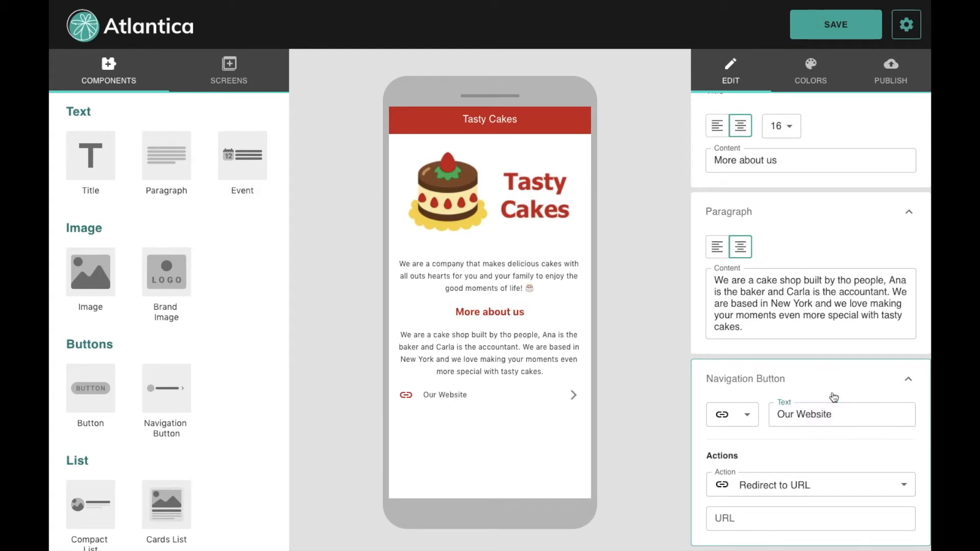
{"action": "left_click", "coordinate": [747, 415]}
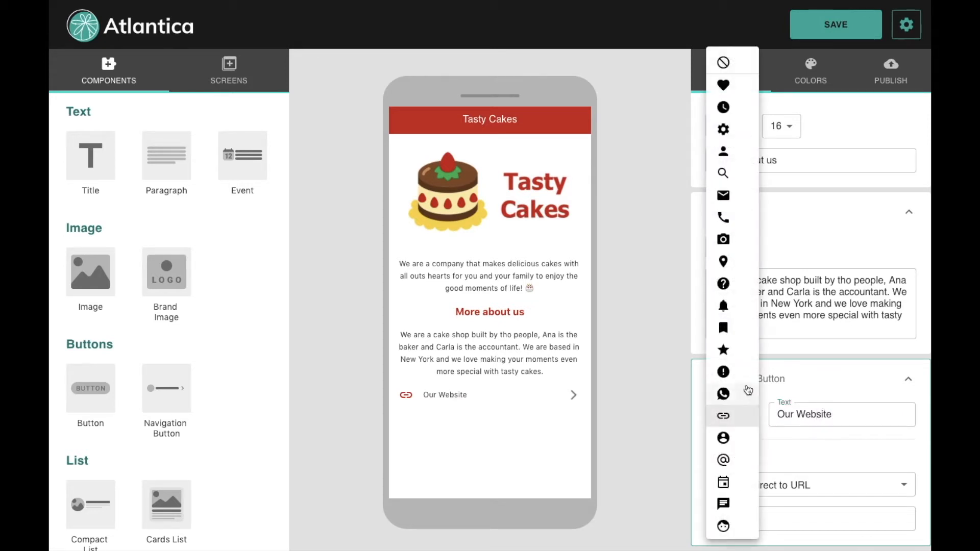
{"action": "left_click", "coordinate": [729, 375]}
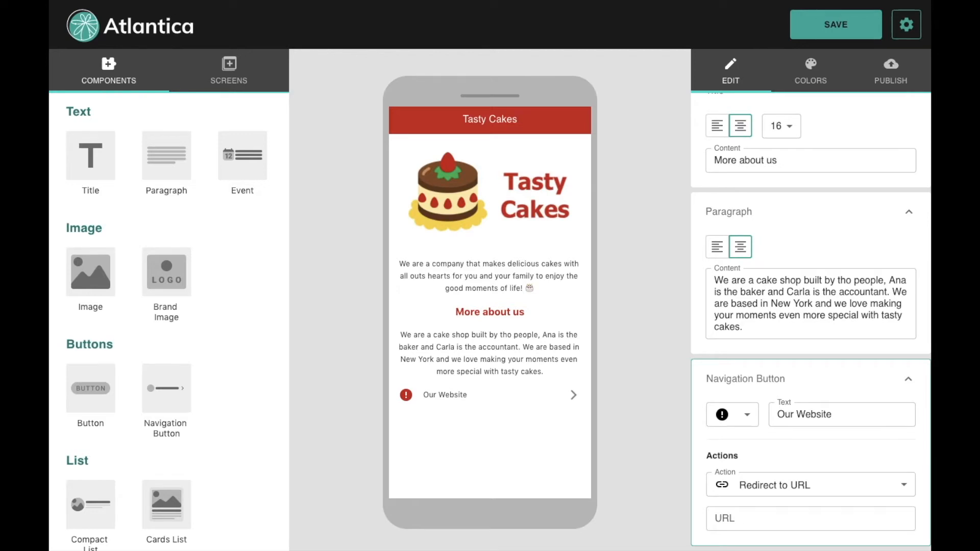
{"action": "key", "text": "super+t"}
{"action": "left_click", "coordinate": [727, 514]}
{"action": "type", "text": "https://www.atlantica-app.com"}
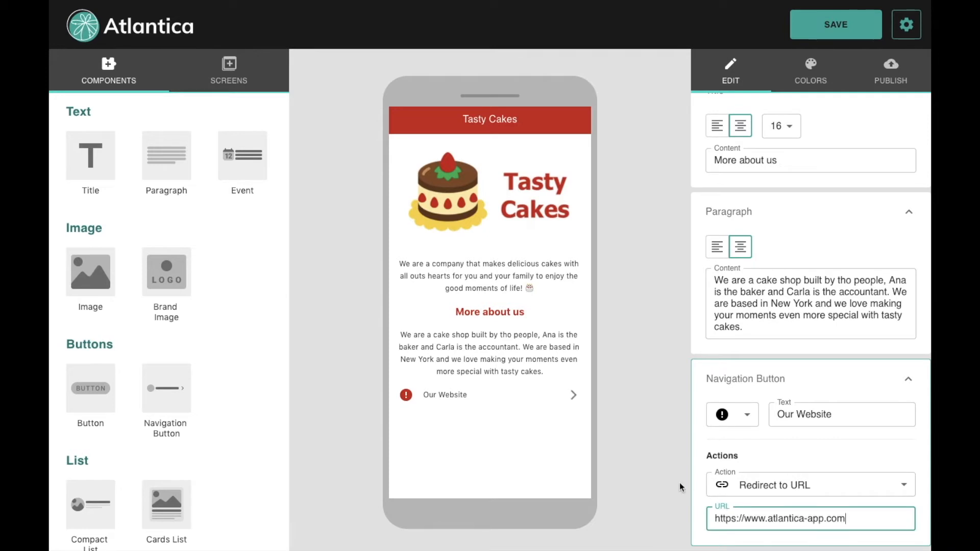
{"action": "left_click", "coordinate": [639, 476]}
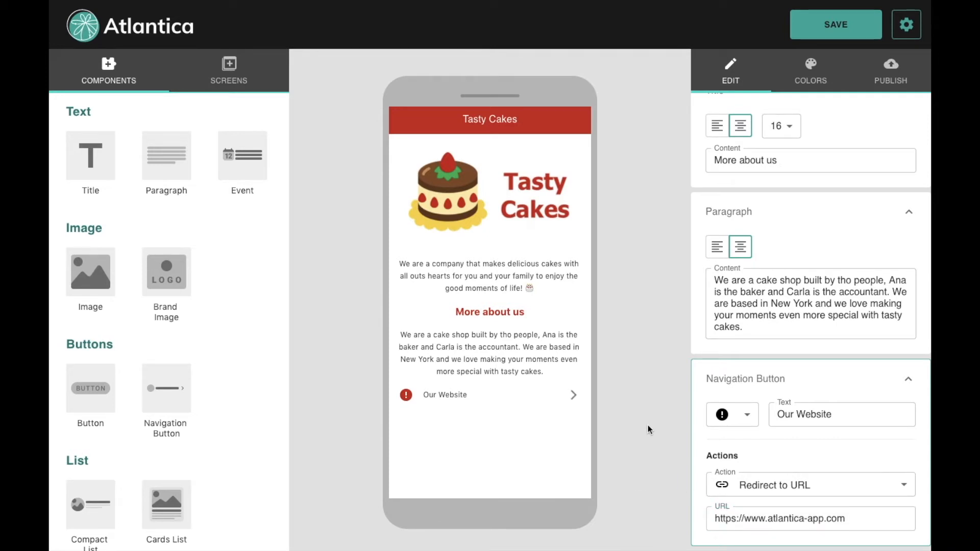
{"action": "left_click", "coordinate": [447, 406]}
Step: Add a second navigation button labelled 'Instagram' with a camera icon
{"action": "left_click", "coordinate": [165, 394]}
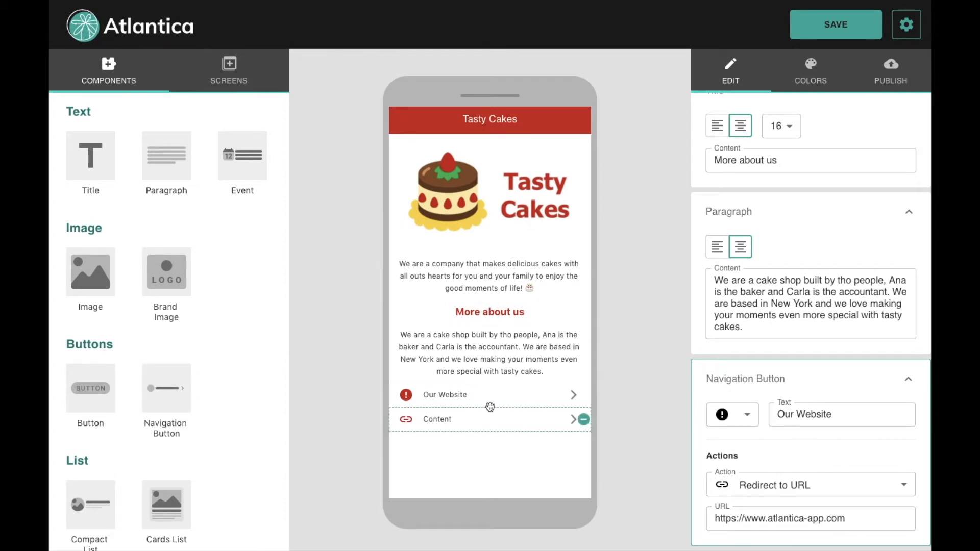
{"action": "left_click", "coordinate": [477, 421]}
{"action": "left_click", "coordinate": [819, 414]}
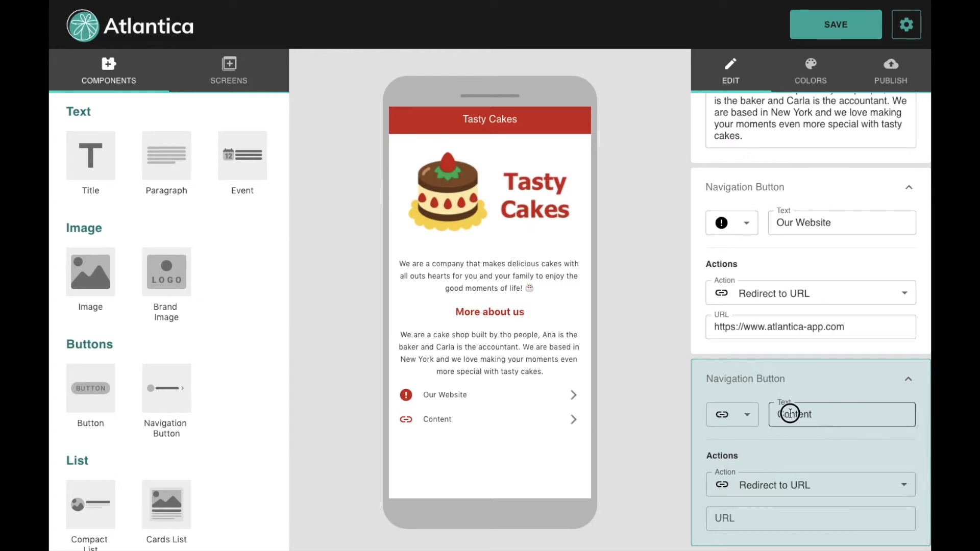
{"action": "double_click", "coordinate": [819, 414]}
{"action": "type", "text": "Instagram"}
{"action": "left_click", "coordinate": [737, 413]}
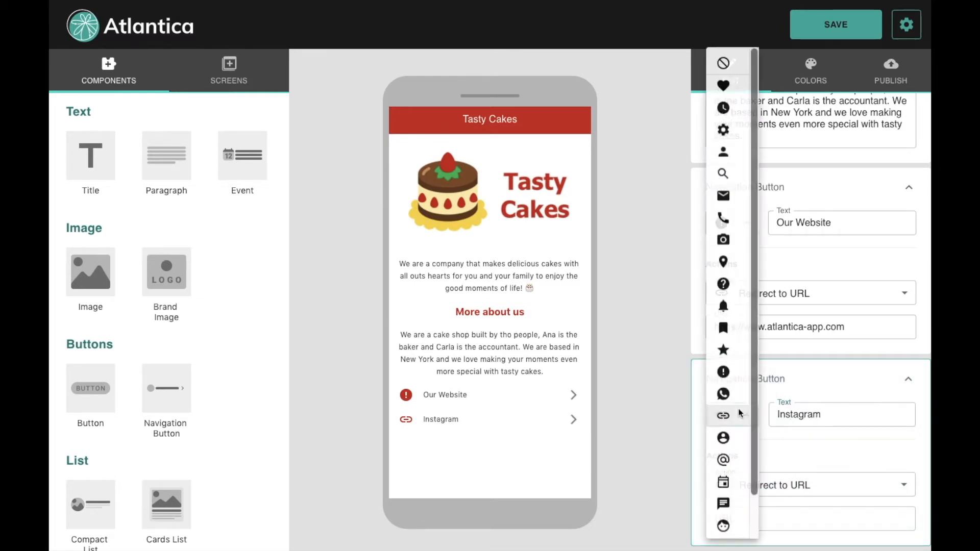
{"action": "left_click", "coordinate": [723, 240]}
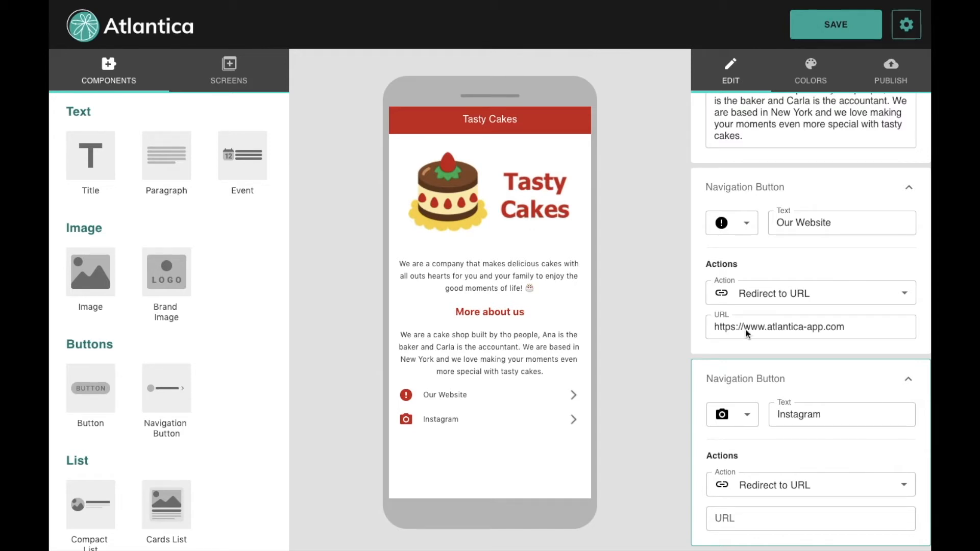
{"action": "left_click", "coordinate": [738, 522]}
{"action": "type", "text": "https://instagram.com/atlantica_app"}
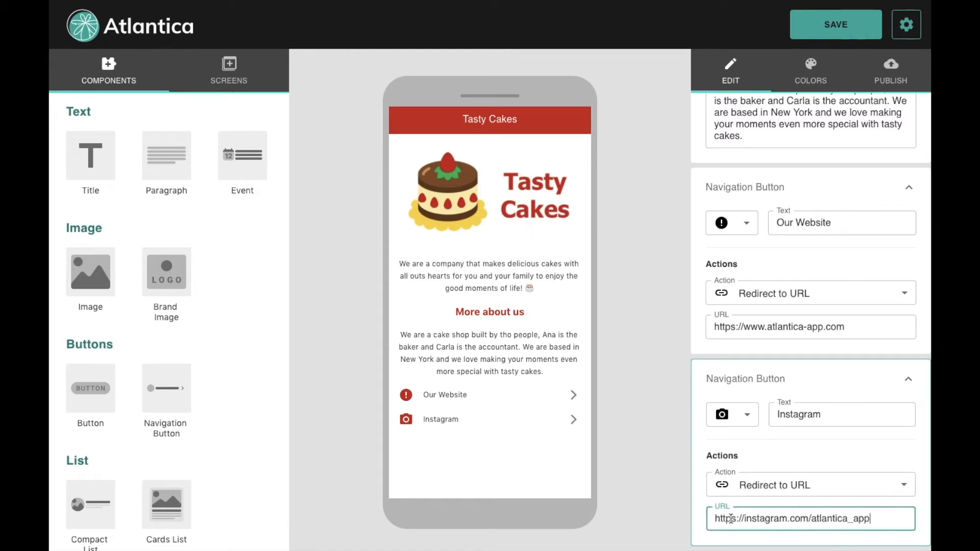
{"action": "left_click", "coordinate": [665, 496]}
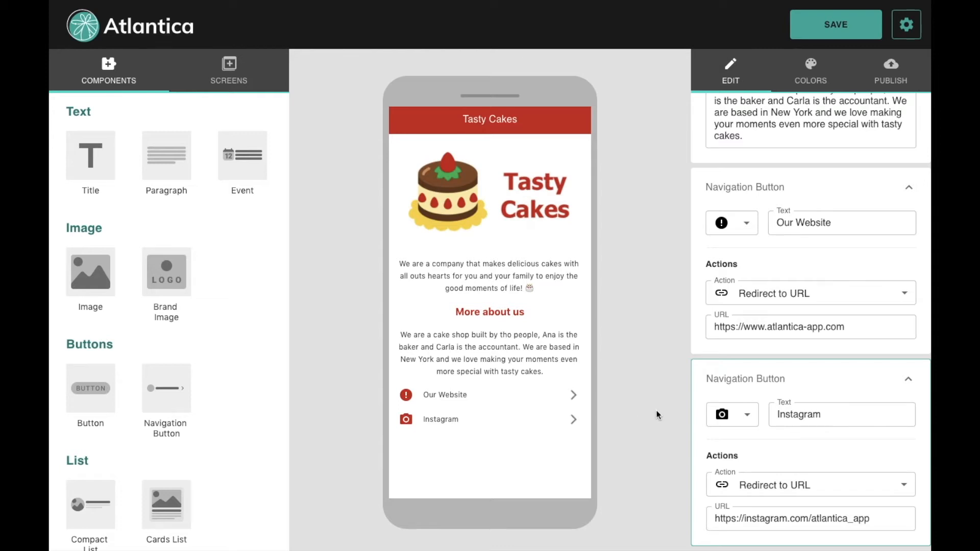
{"action": "left_click", "coordinate": [723, 371]}
Step: Collapse the settings cards of all existing components on the screen
{"action": "left_click", "coordinate": [741, 350]}
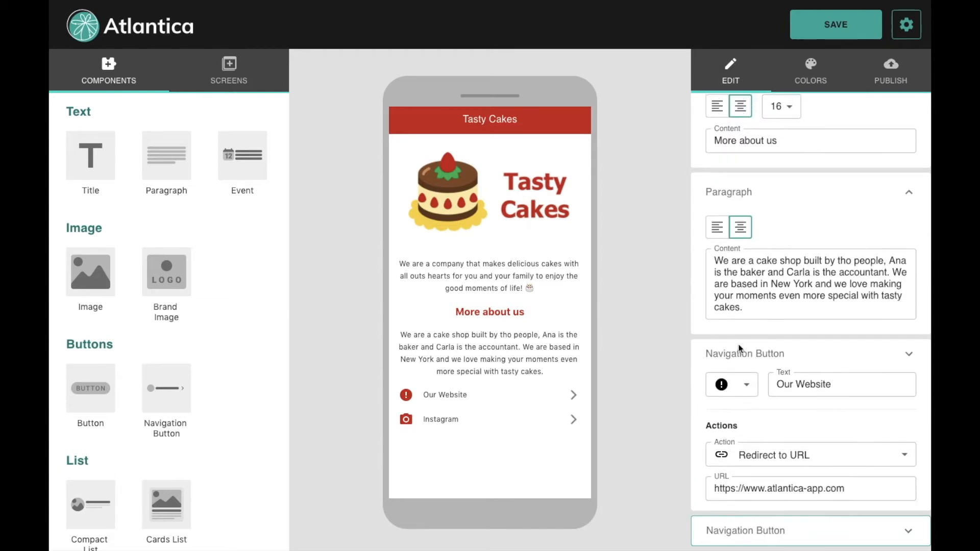
{"action": "left_click", "coordinate": [737, 331]}
{"action": "left_click", "coordinate": [725, 343]}
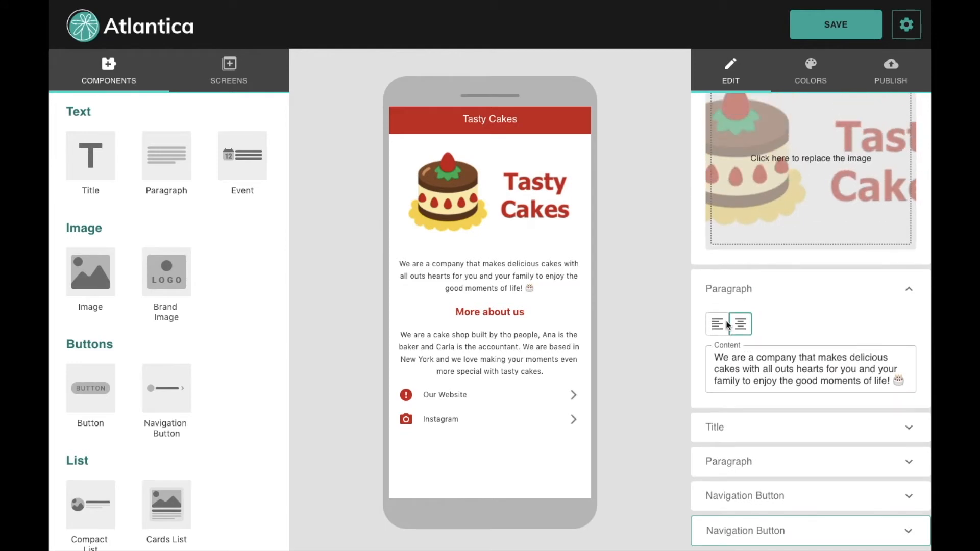
{"action": "left_click", "coordinate": [723, 282]}
{"action": "left_click", "coordinate": [740, 127]}
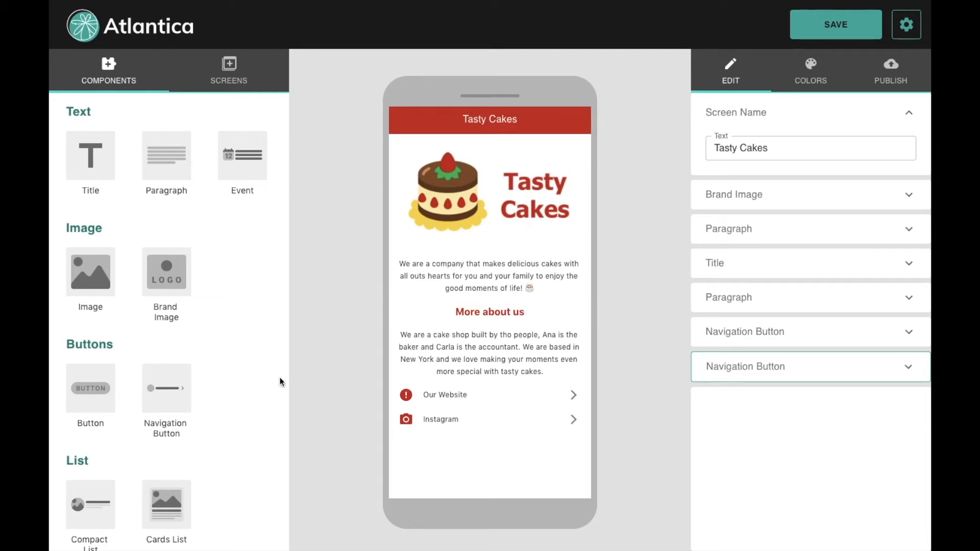
Step: Add a Title below the Instagram button reading 'Our Cakes'
{"action": "left_click", "coordinate": [101, 176]}
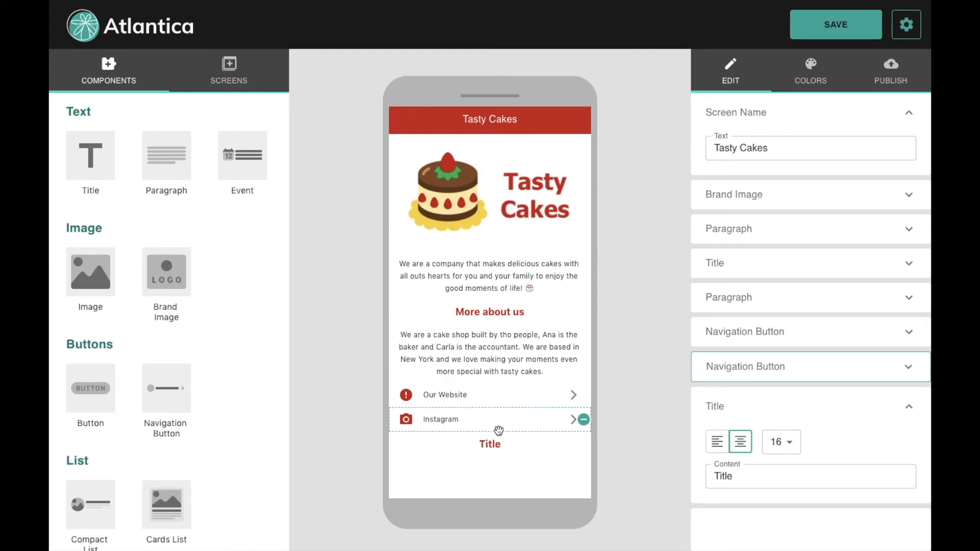
{"action": "left_click", "coordinate": [753, 474]}
{"action": "left_click_drag", "start_coordinate": [751, 474], "coordinate": [634, 466]}
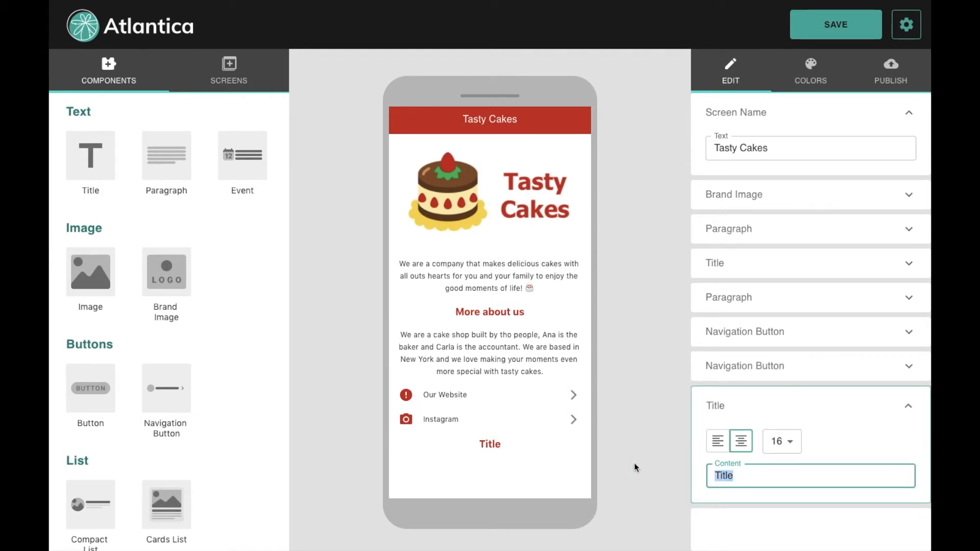
{"action": "type", "text": "Our Flavors"}
{"action": "left_click", "coordinate": [614, 451]}
{"action": "left_click_drag", "start_coordinate": [783, 476], "coordinate": [737, 475]}
{"action": "type", "text": "Cake"}
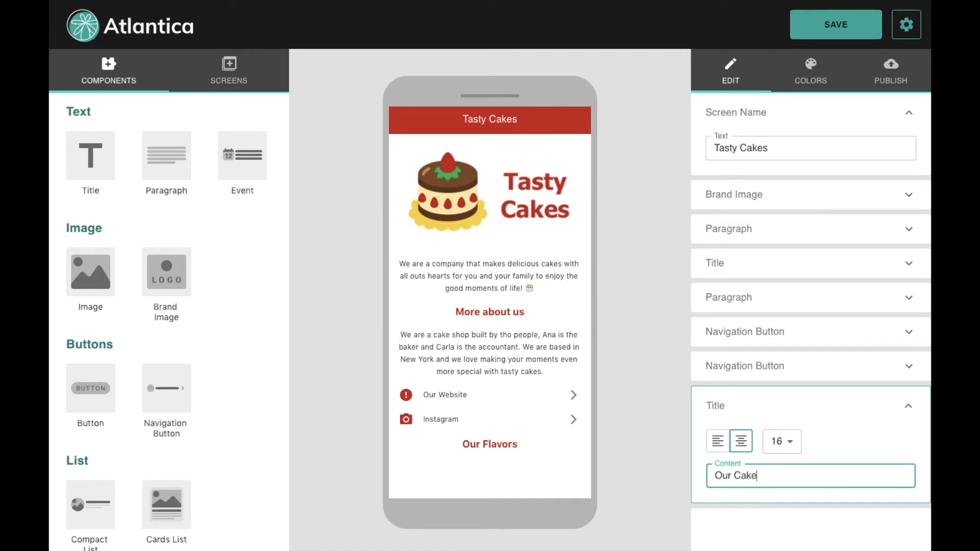
{"action": "type", "text": "s"}
{"action": "left_click", "coordinate": [654, 417]}
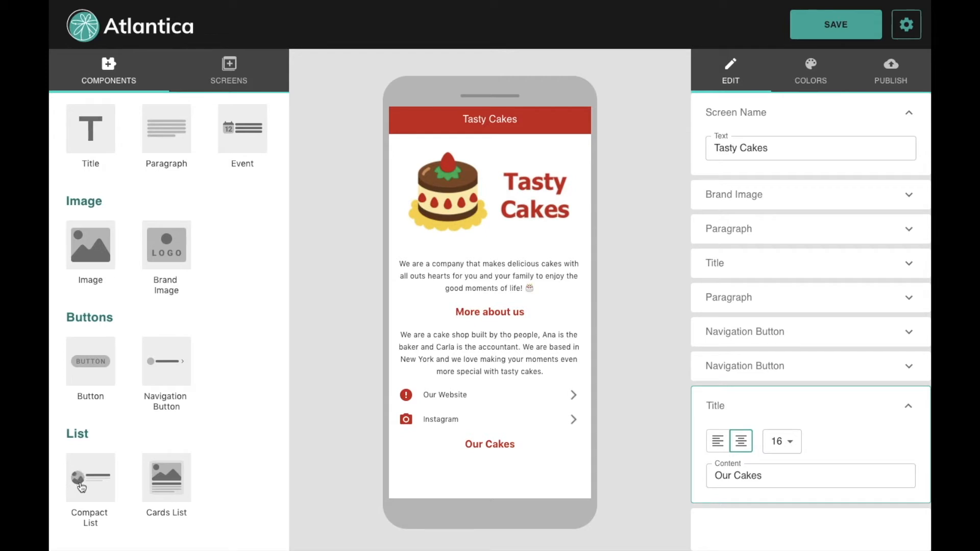
Step: Add an Item Compact List with two items under the Our Cakes heading
{"action": "left_click_drag", "start_coordinate": [81, 487], "coordinate": [428, 477]}
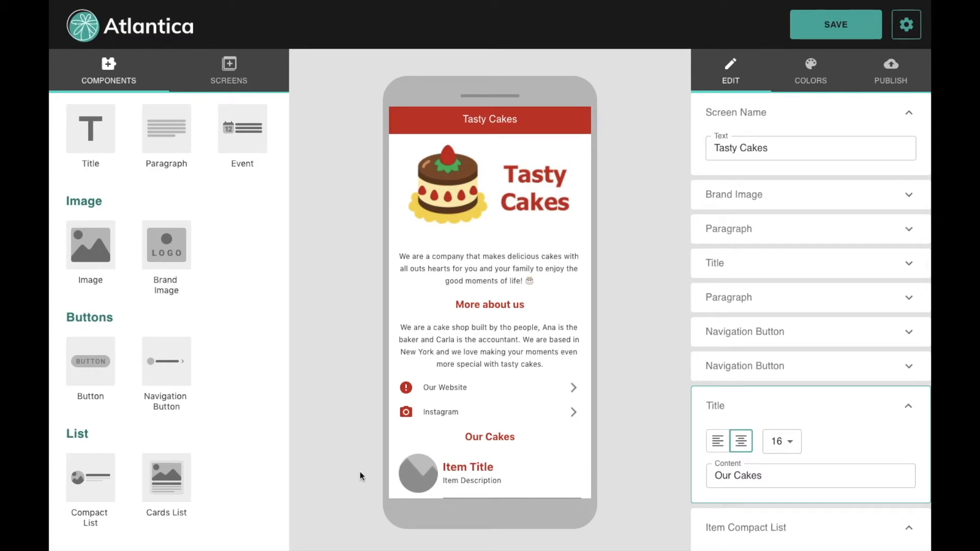
{"action": "left_click", "coordinate": [87, 482]}
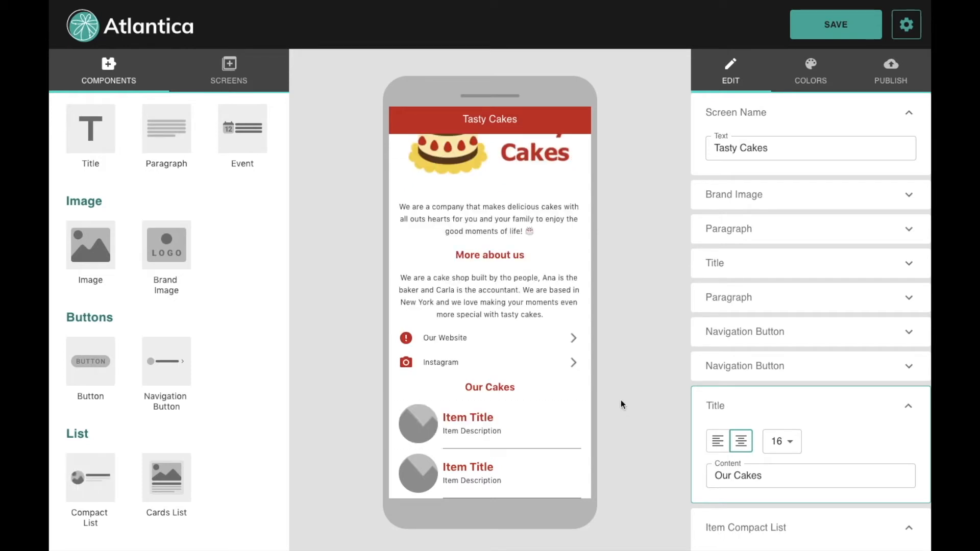
{"action": "left_click", "coordinate": [749, 408]}
{"action": "scroll", "coordinate": [750, 411], "scroll_direction": "down", "scroll_amount": 7}
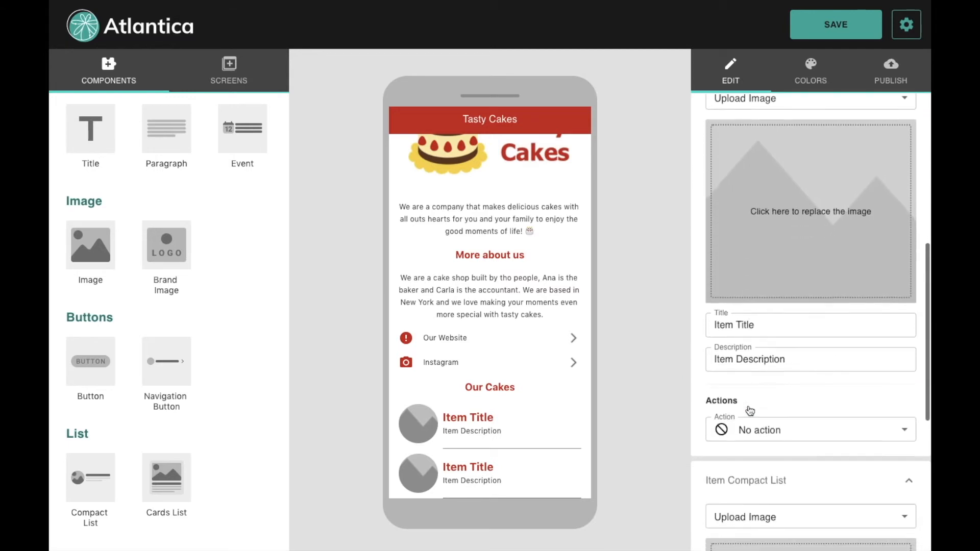
Step: Give the first list item the BoloChocolate.jpg photo, zoomed and cropped around the cake
{"action": "left_click", "coordinate": [449, 431]}
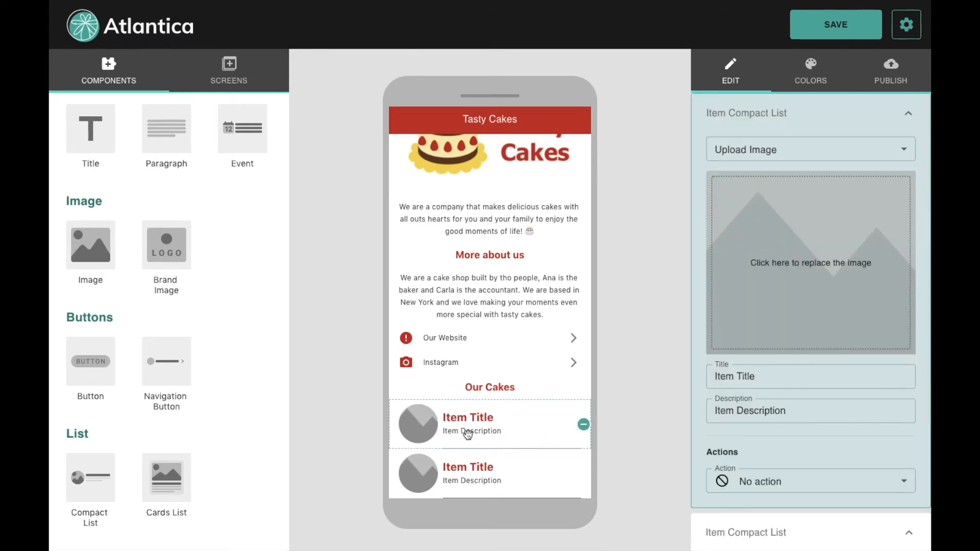
{"action": "left_click", "coordinate": [782, 263]}
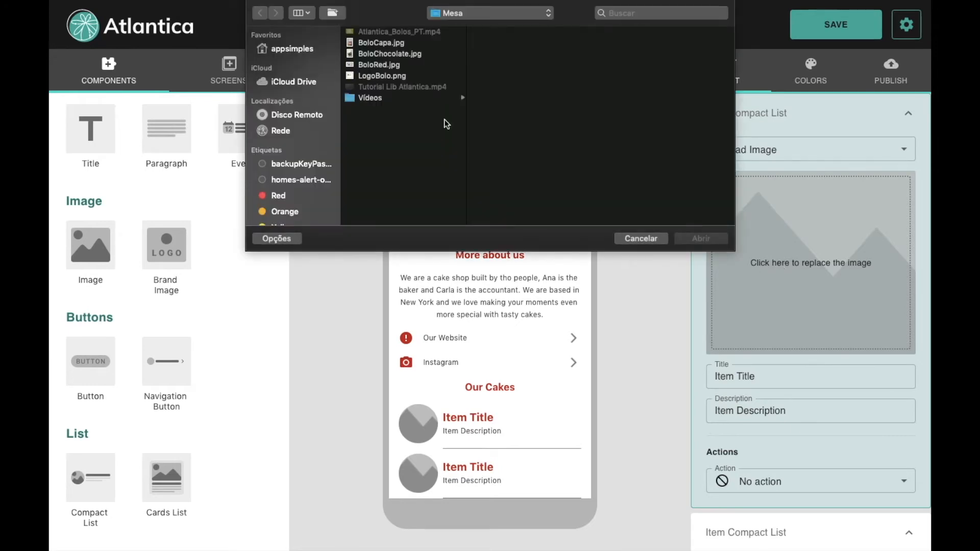
{"action": "double_click", "coordinate": [401, 53]}
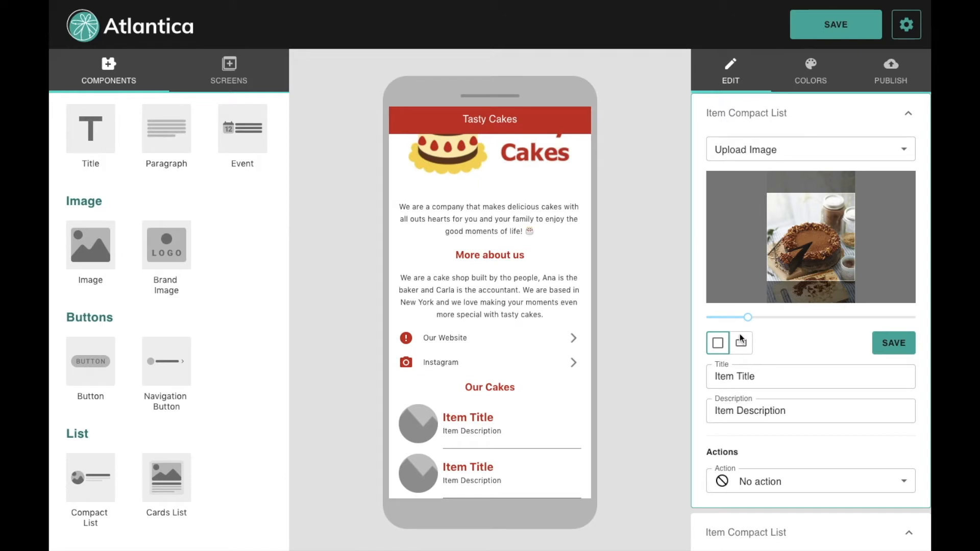
{"action": "left_click_drag", "start_coordinate": [748, 317], "coordinate": [798, 317]}
{"action": "left_click_drag", "start_coordinate": [821, 226], "coordinate": [832, 217]}
{"action": "left_click_drag", "start_coordinate": [798, 317], "coordinate": [806, 317]}
{"action": "left_click_drag", "start_coordinate": [826, 239], "coordinate": [826, 241]}
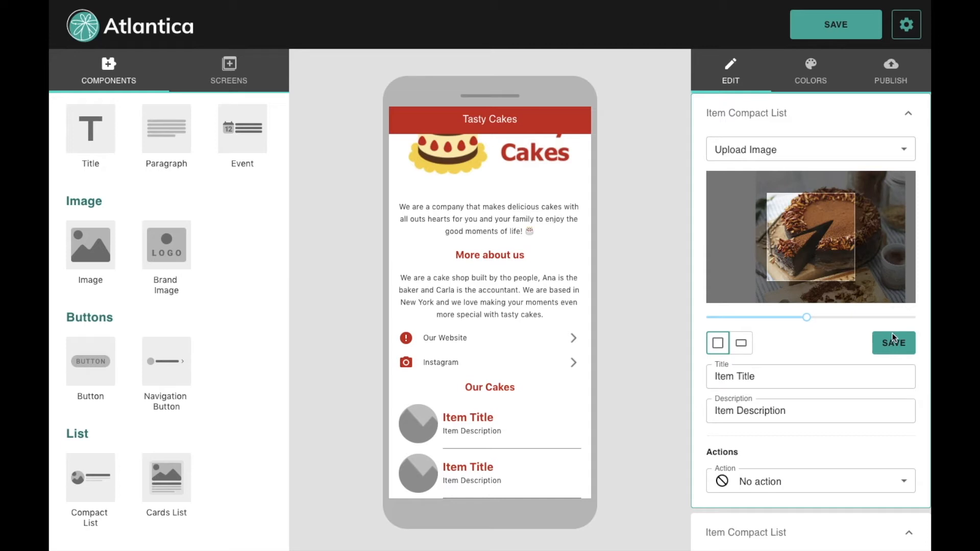
{"action": "left_click", "coordinate": [888, 350]}
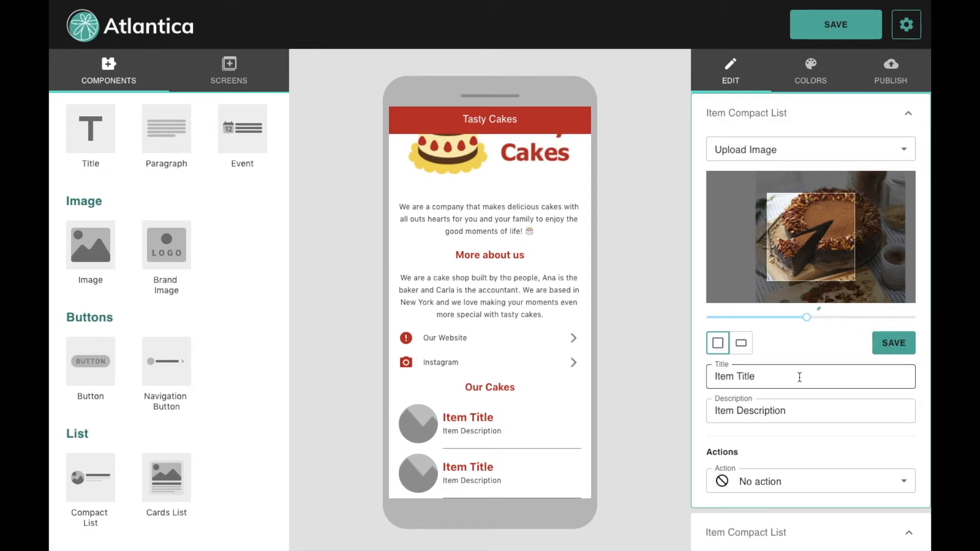
Step: Change the first cake item's title to 'Chocolate Cake'
{"action": "left_click_drag", "start_coordinate": [797, 377], "coordinate": [701, 382]}
{"action": "type", "text": "Ch"}
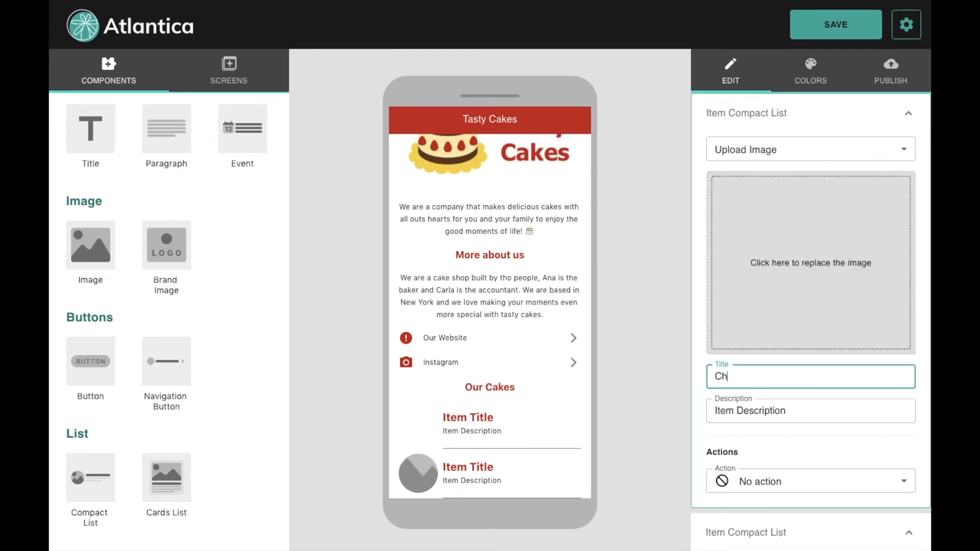
{"action": "type", "text": "ocolate "}
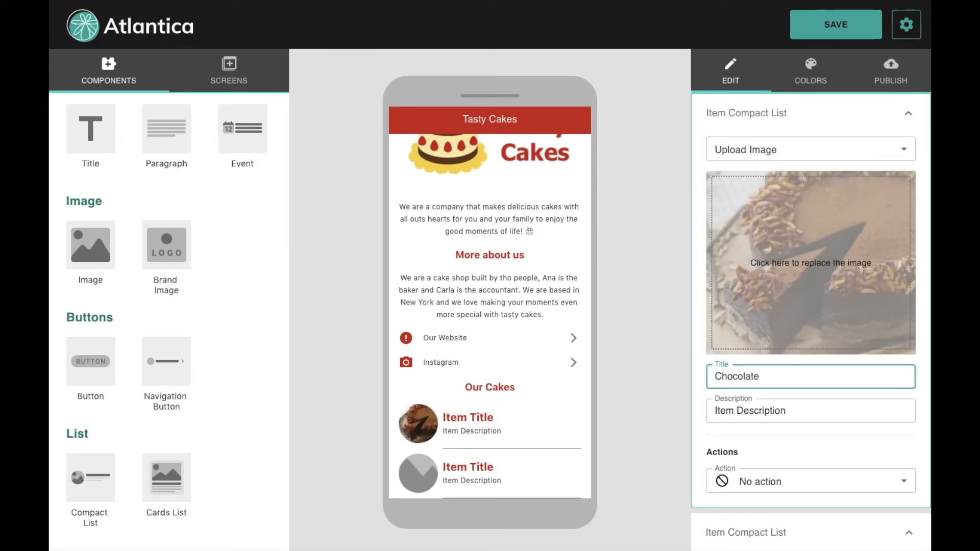
{"action": "type", "text": "Cake"}
{"action": "key", "text": "Return"}
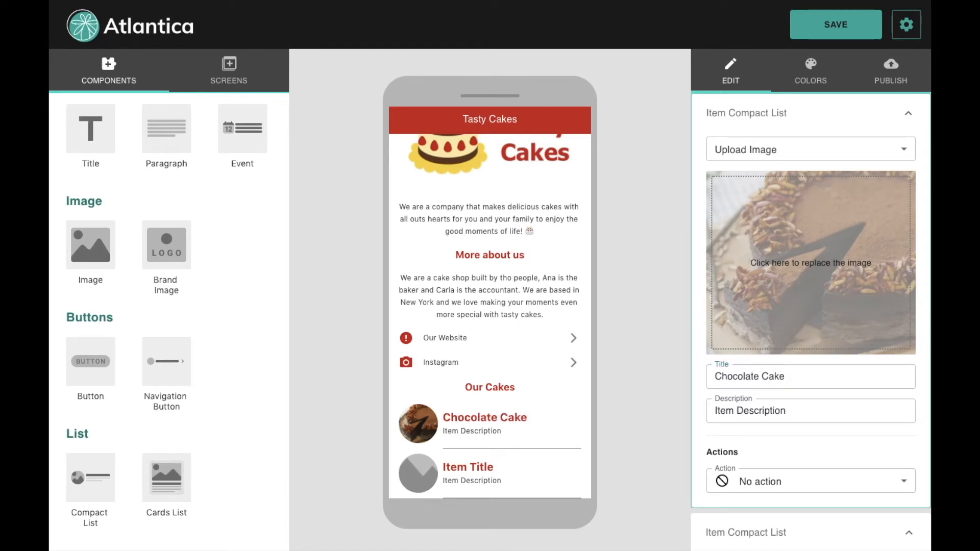
Step: Replace the item's description with '500g of chocolate cake with nuts'
{"action": "left_click", "coordinate": [810, 408]}
{"action": "triple_click", "coordinate": [771, 412]}
{"action": "type", "text": "500g of chocolate cake with nuts"}
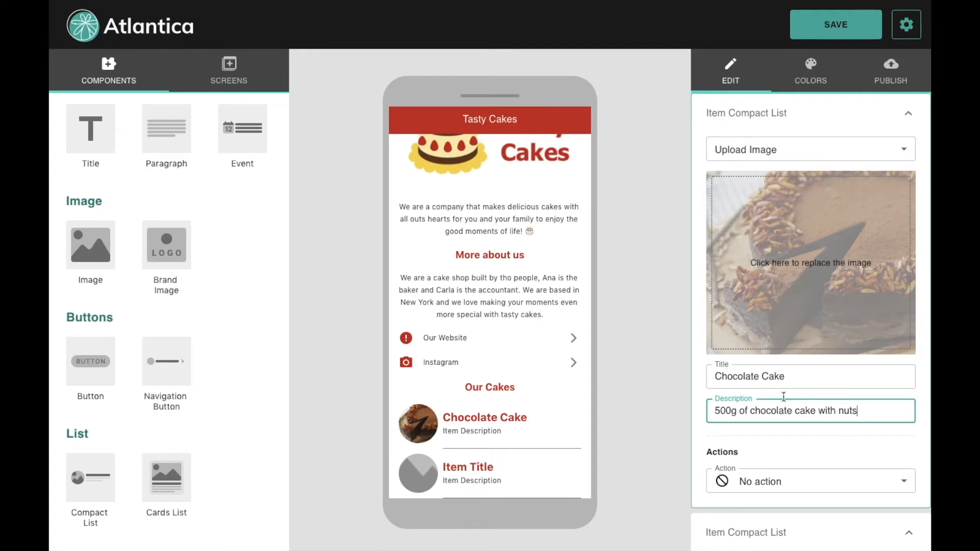
{"action": "left_click", "coordinate": [643, 439]}
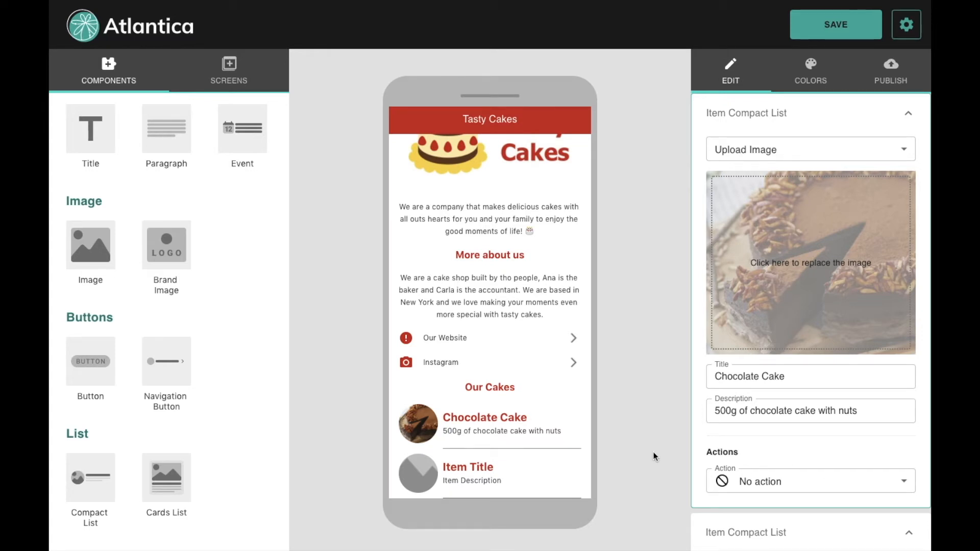
{"action": "scroll", "coordinate": [830, 436], "scroll_direction": "down", "scroll_amount": 2}
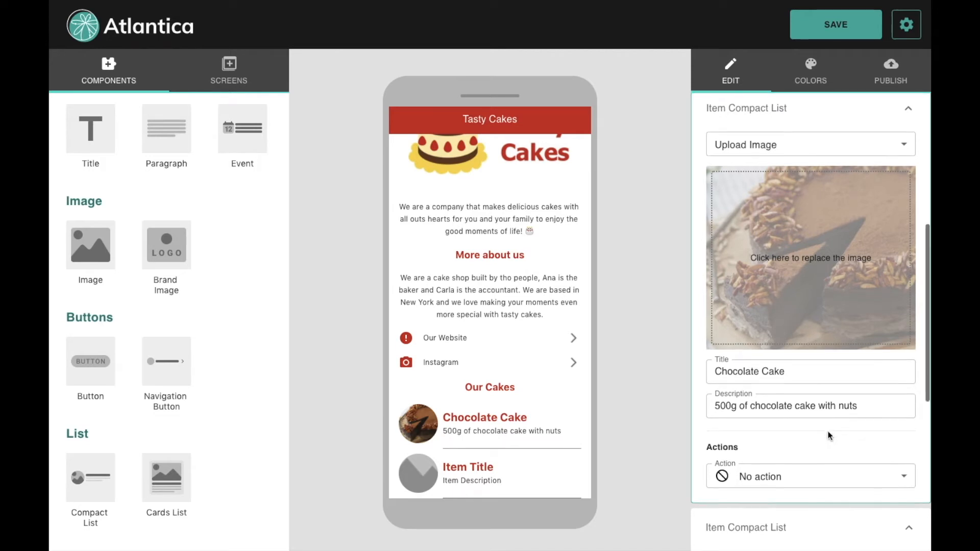
Step: Set the Chocolate Cake item's action to Screen Navigation, targeting a newly added screen
{"action": "left_click", "coordinate": [739, 408]}
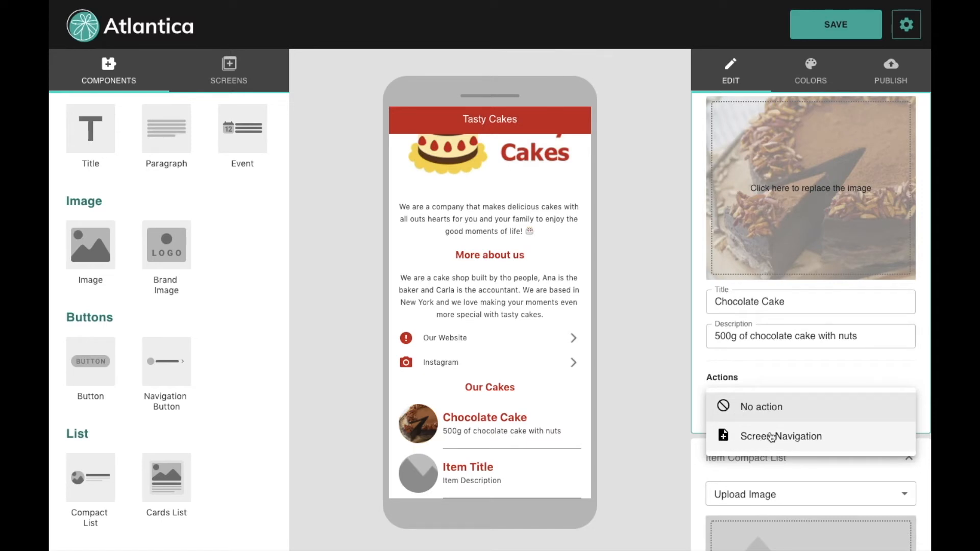
{"action": "left_click", "coordinate": [816, 439]}
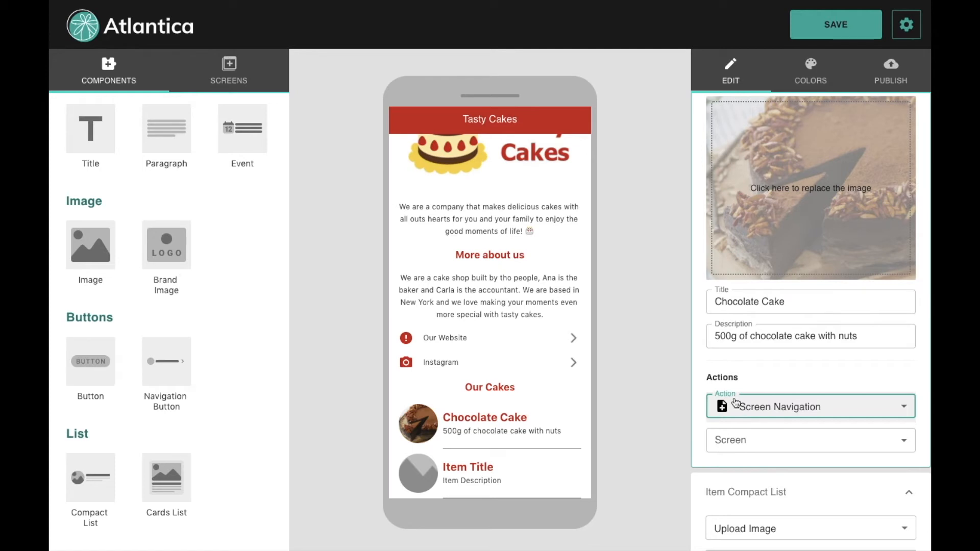
{"action": "left_click", "coordinate": [793, 441]}
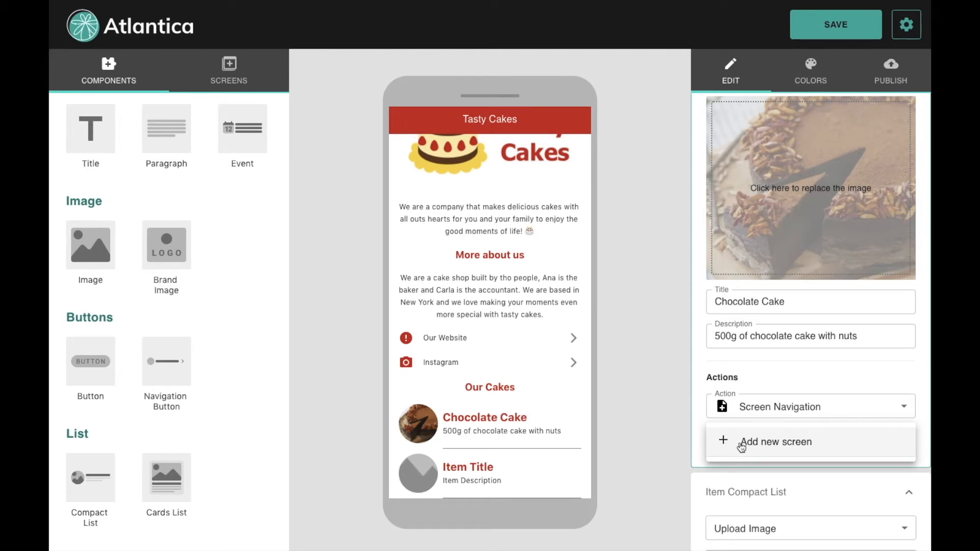
{"action": "left_click", "coordinate": [740, 446]}
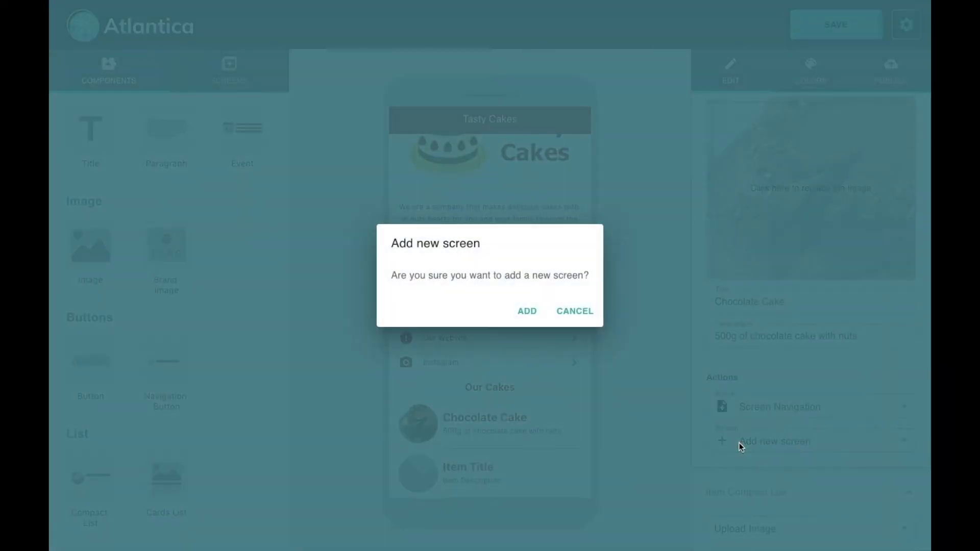
{"action": "left_click", "coordinate": [527, 311]}
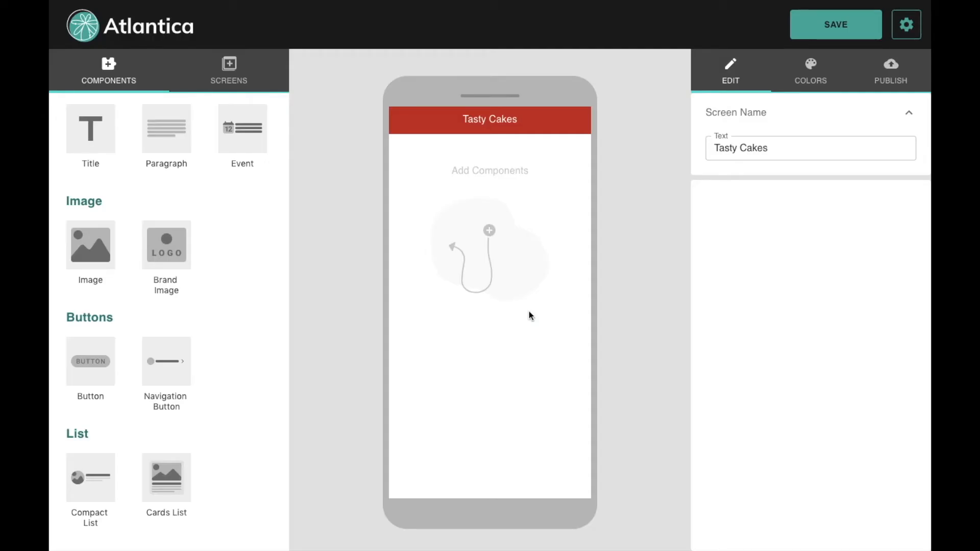
Step: Rename the new screen to 'Chocolate Cake' in the Screens list
{"action": "left_click", "coordinate": [229, 69]}
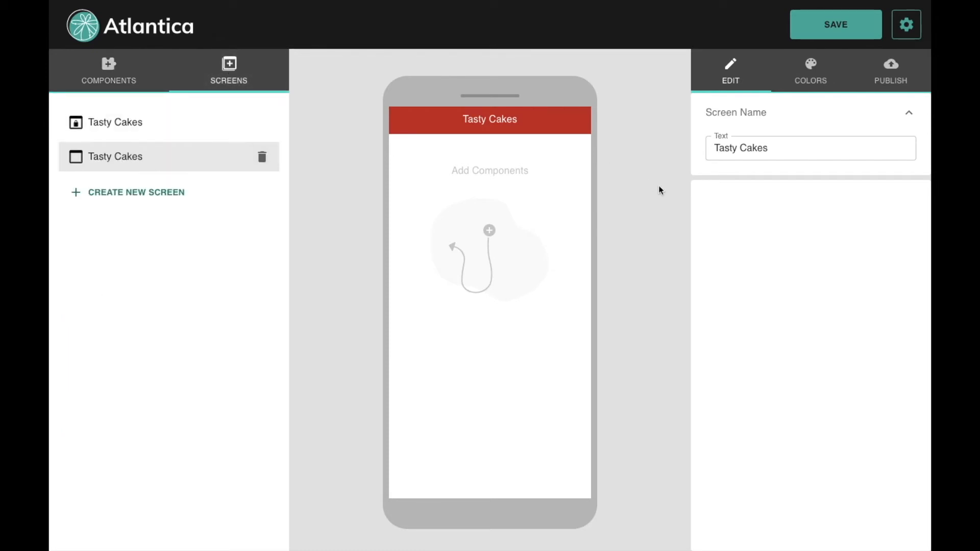
{"action": "left_click_drag", "start_coordinate": [784, 150], "coordinate": [704, 149]}
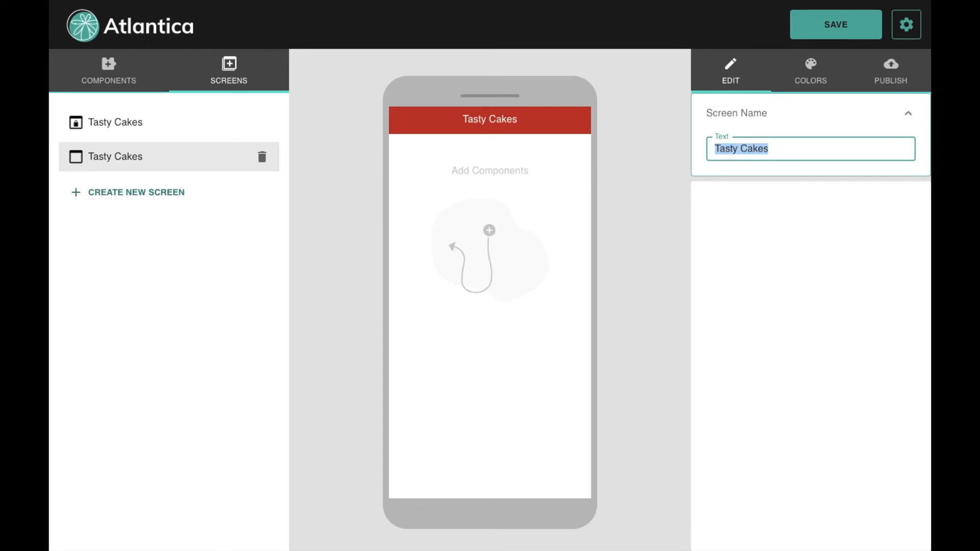
{"action": "type", "text": "Chocolate Cake"}
{"action": "left_click", "coordinate": [632, 145]}
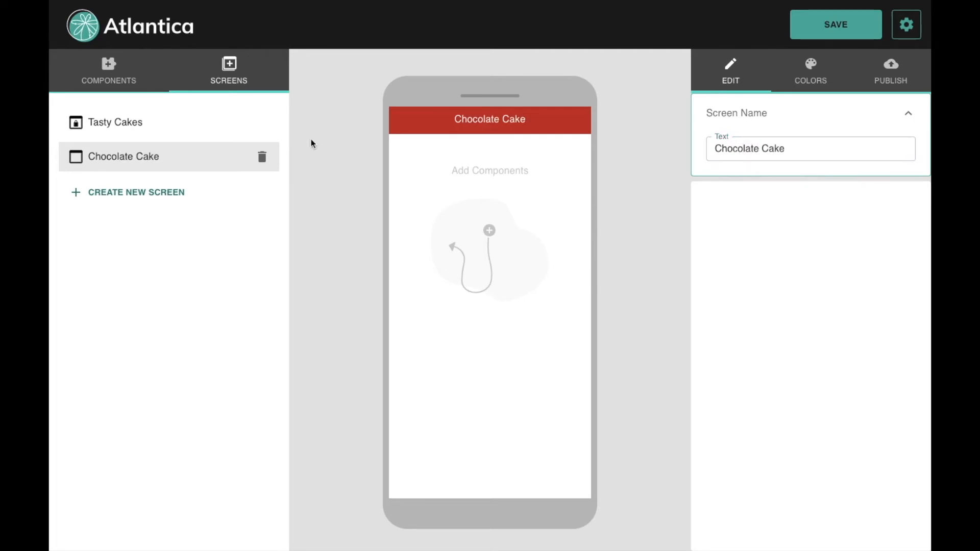
Step: Verify the Tasty Cakes item links to Chocolate Cake, then reopen that screen with Components
{"action": "left_click", "coordinate": [122, 133]}
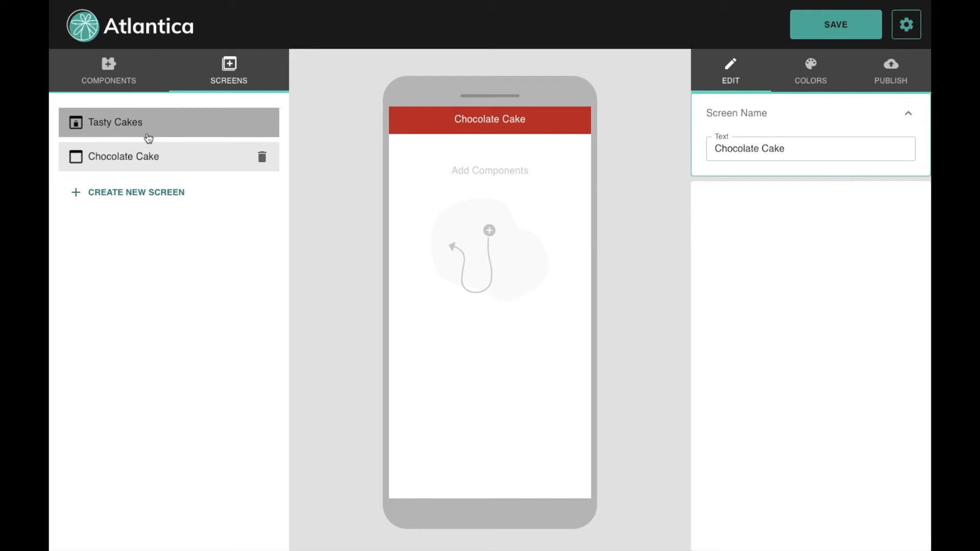
{"action": "scroll", "coordinate": [454, 437], "scroll_direction": "down", "scroll_amount": 1}
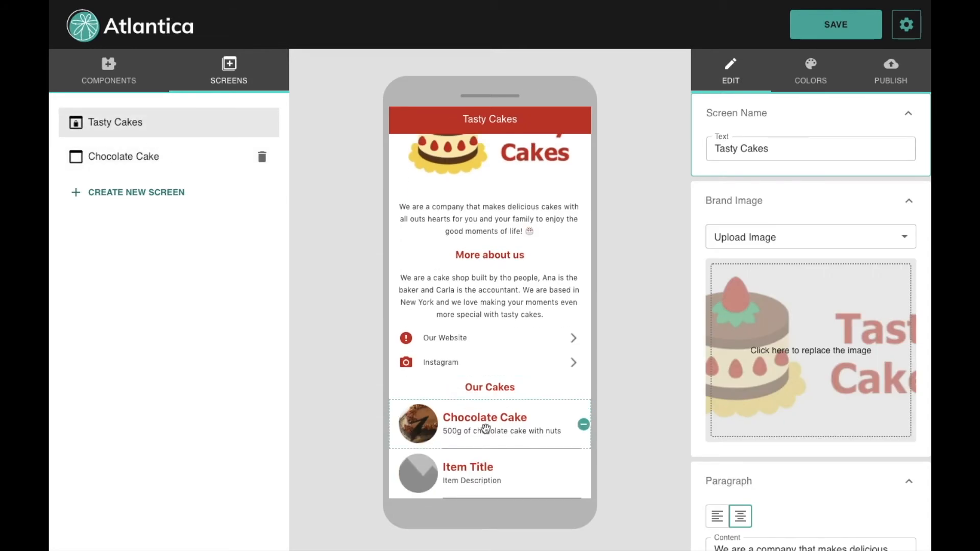
{"action": "left_click", "coordinate": [485, 429]}
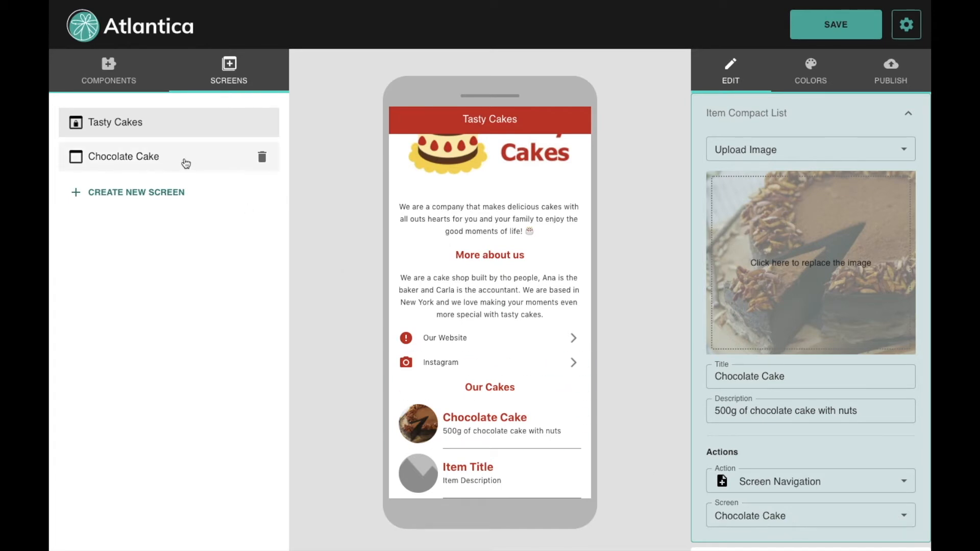
{"action": "left_click", "coordinate": [185, 163]}
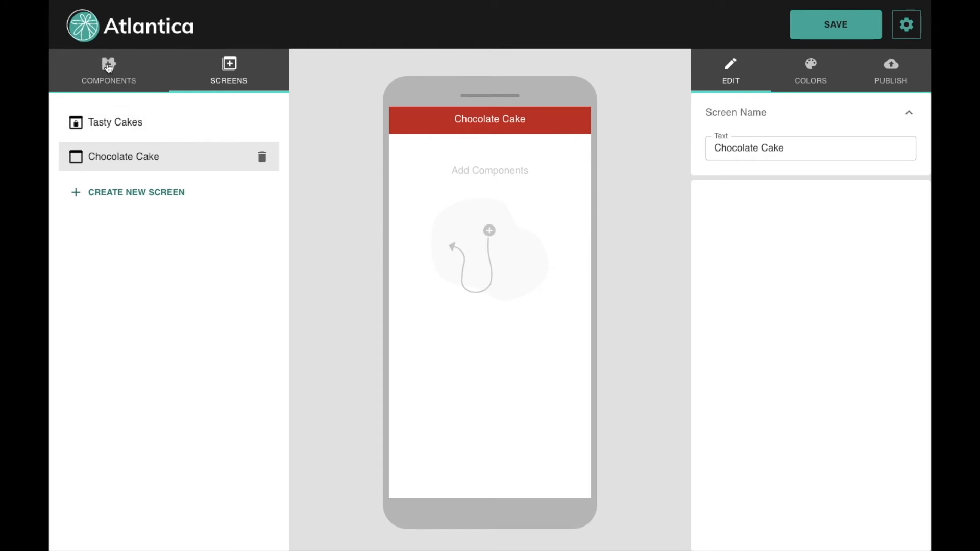
{"action": "left_click", "coordinate": [108, 68]}
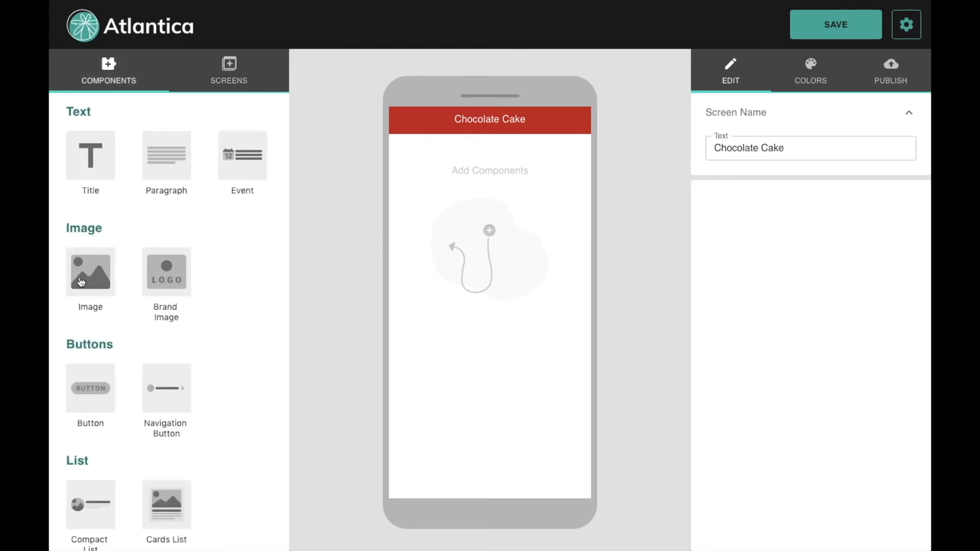
Step: Add an Image component showing BoloChocolate.jpg with a landscape crop
{"action": "left_click_drag", "start_coordinate": [92, 278], "coordinate": [92, 279]}
{"action": "left_click", "coordinate": [464, 231]}
{"action": "left_click", "coordinate": [826, 346]}
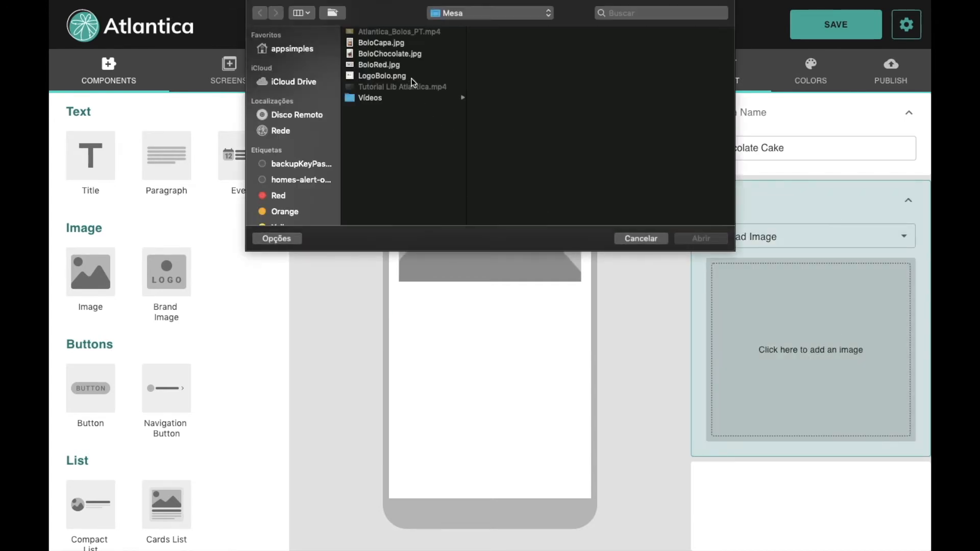
{"action": "left_click", "coordinate": [395, 54]}
{"action": "double_click", "coordinate": [395, 54]}
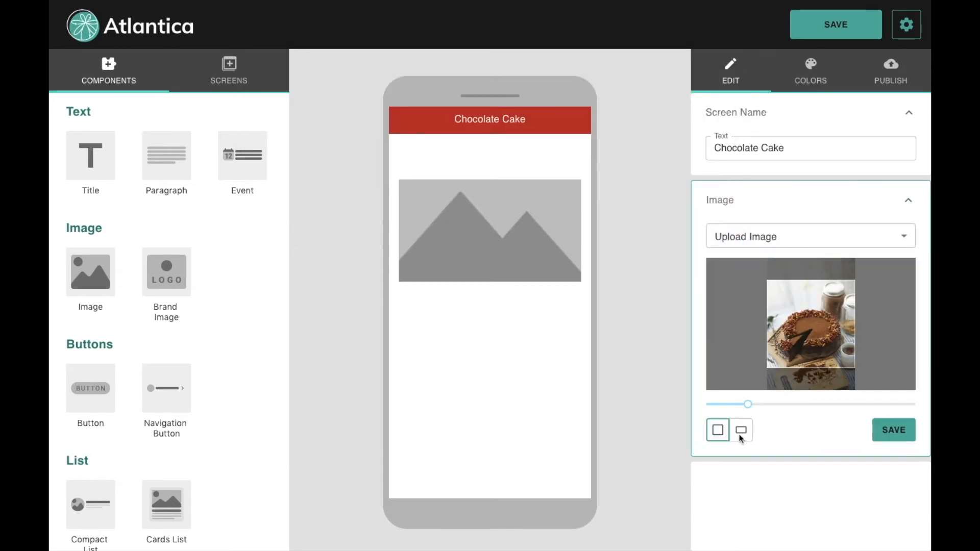
{"action": "left_click", "coordinate": [740, 432]}
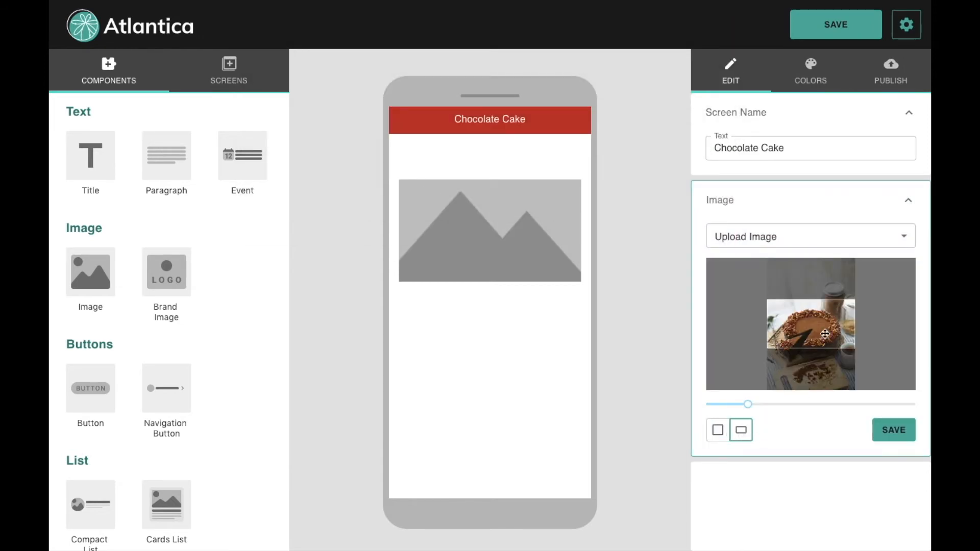
{"action": "left_click_drag", "start_coordinate": [824, 323], "coordinate": [824, 324]}
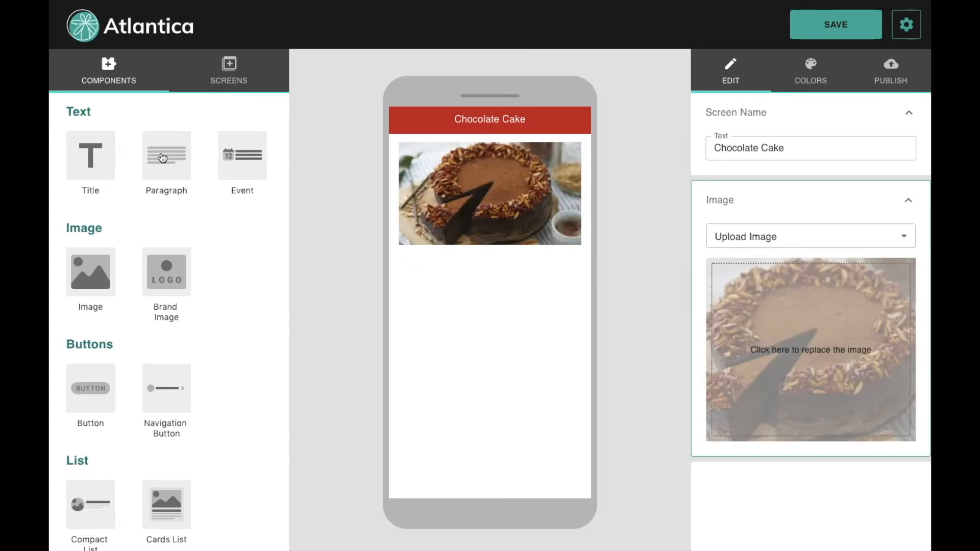
Step: Add a left-aligned, size-18 '🍰 Description' title and a Paragraph block below it
{"action": "left_click", "coordinate": [97, 167]}
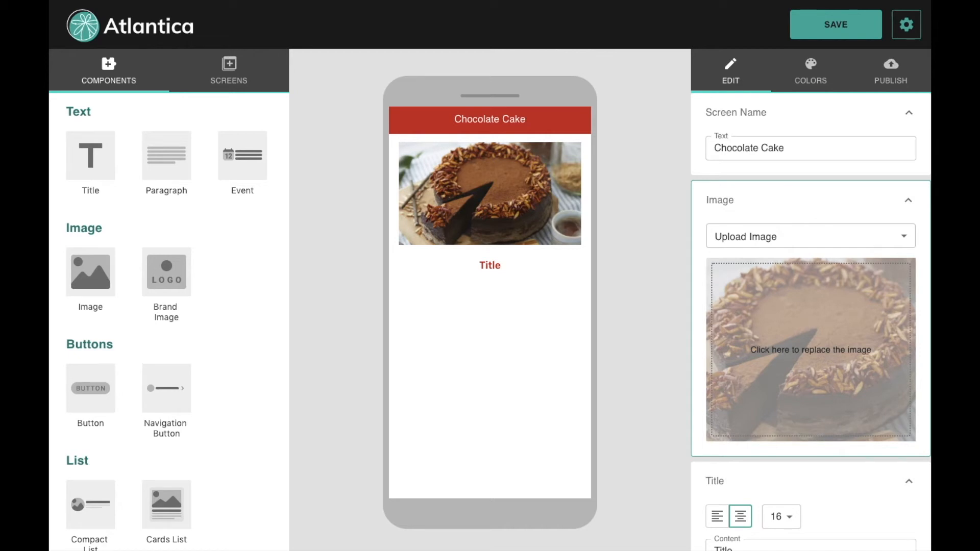
{"action": "left_click", "coordinate": [491, 268]}
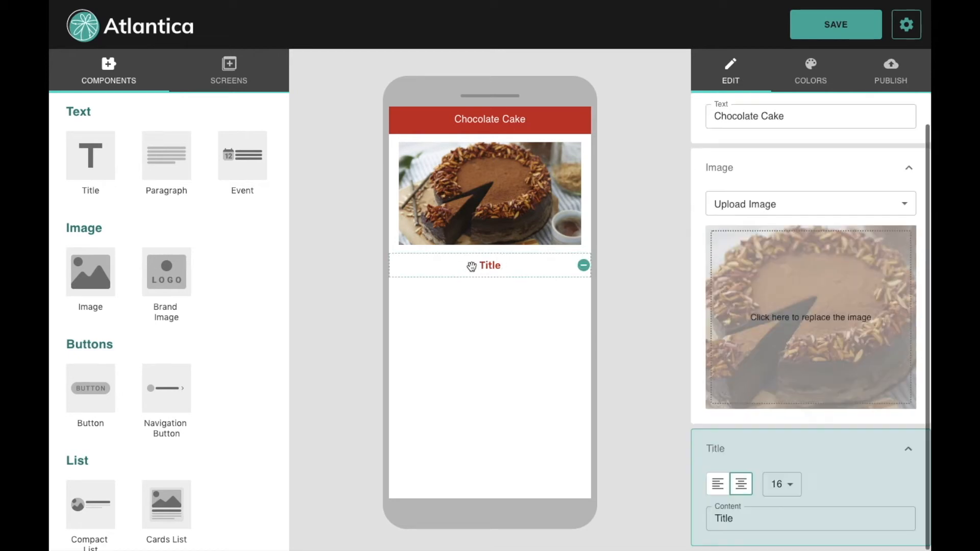
{"action": "left_click", "coordinate": [748, 524]}
{"action": "left_click_drag", "start_coordinate": [748, 525], "coordinate": [698, 523]}
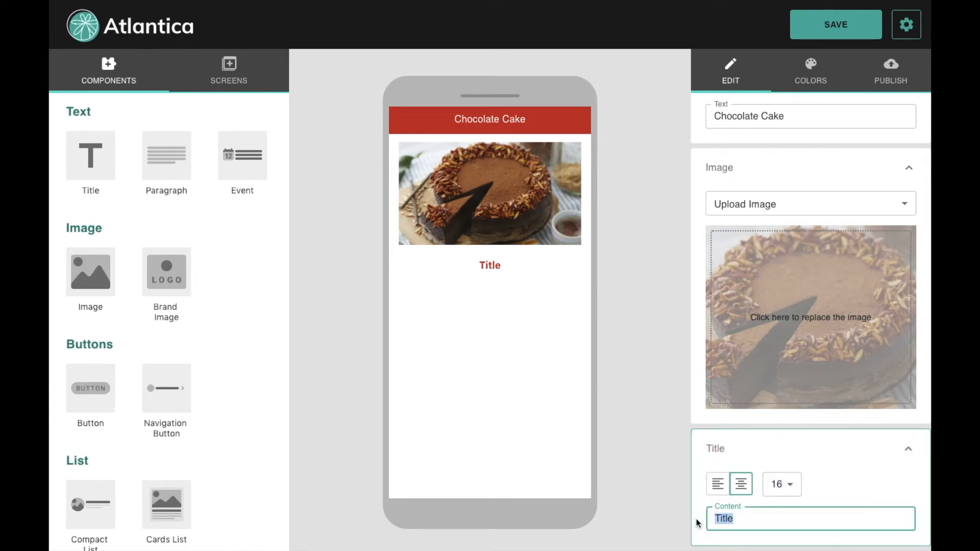
{"action": "type", "text": "🍰 Description"}
{"action": "left_click", "coordinate": [652, 478]}
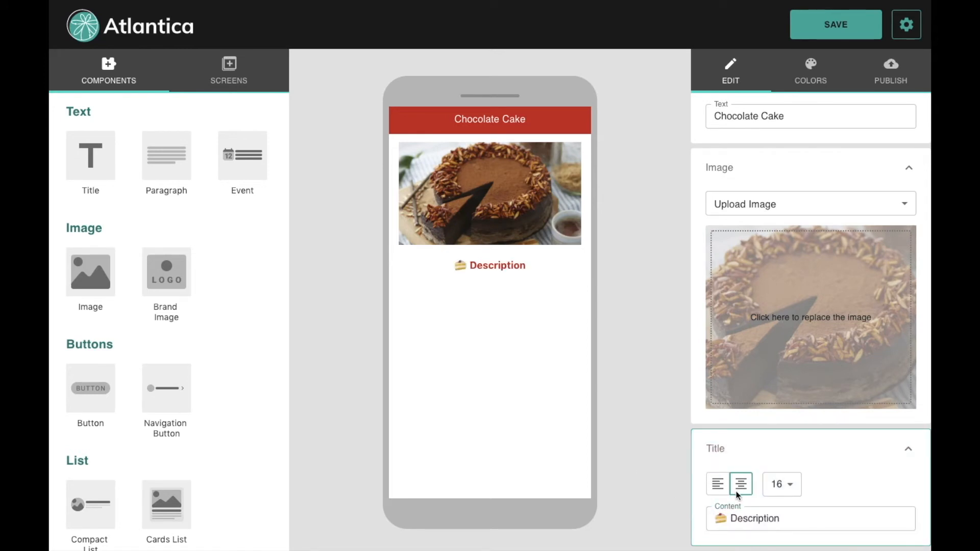
{"action": "left_click", "coordinate": [716, 486]}
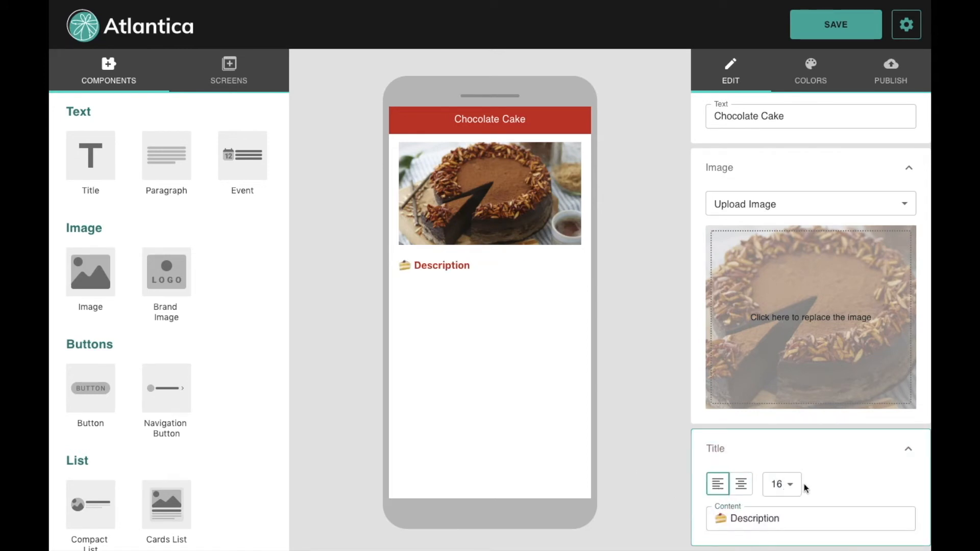
{"action": "left_click", "coordinate": [790, 484]}
{"action": "left_click", "coordinate": [779, 505]}
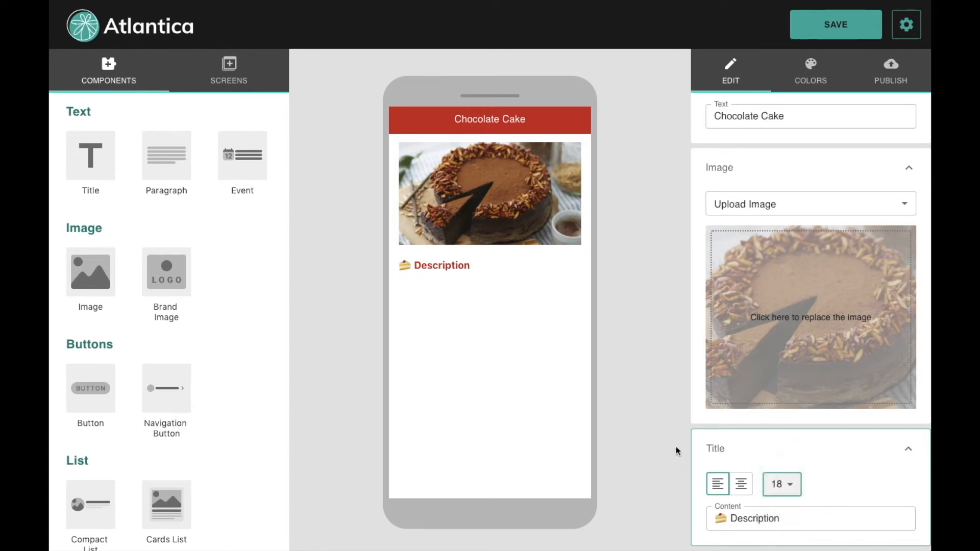
{"action": "left_click", "coordinate": [173, 159]}
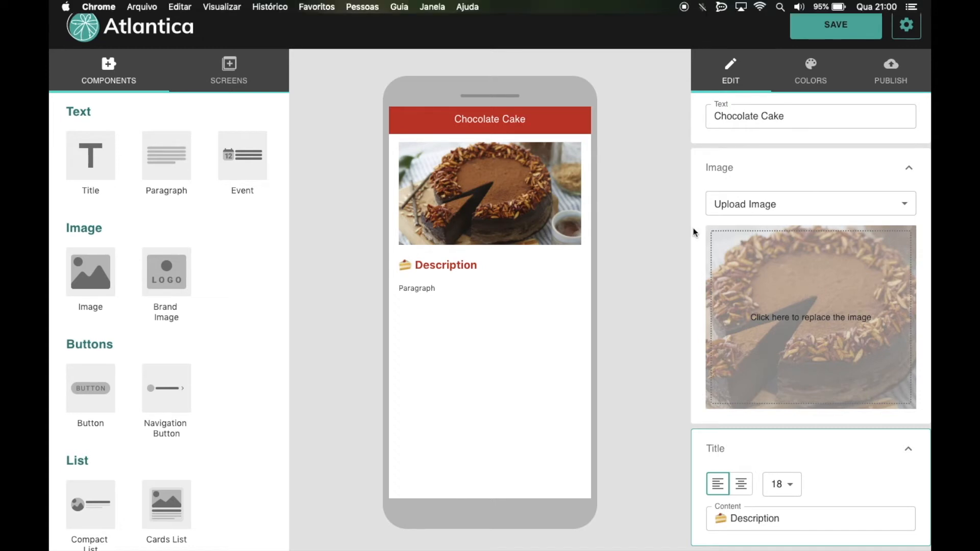
Step: Paste the cake's description text into the new paragraph
{"action": "left_click", "coordinate": [490, 289]}
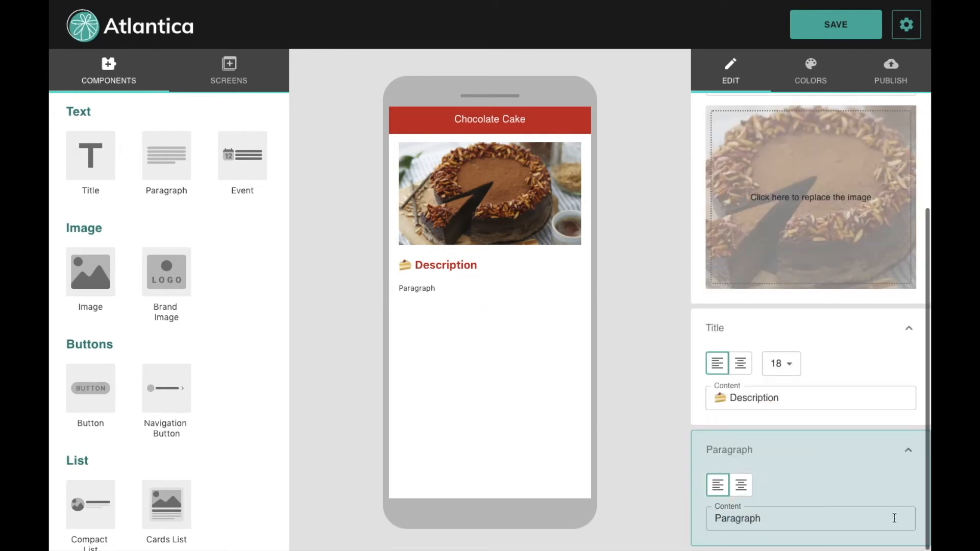
{"action": "left_click_drag", "start_coordinate": [816, 519], "coordinate": [670, 520]}
{"action": "type", "text": "Delicious cake made with a lot of love. It has 500g of pure deliciousness!"}
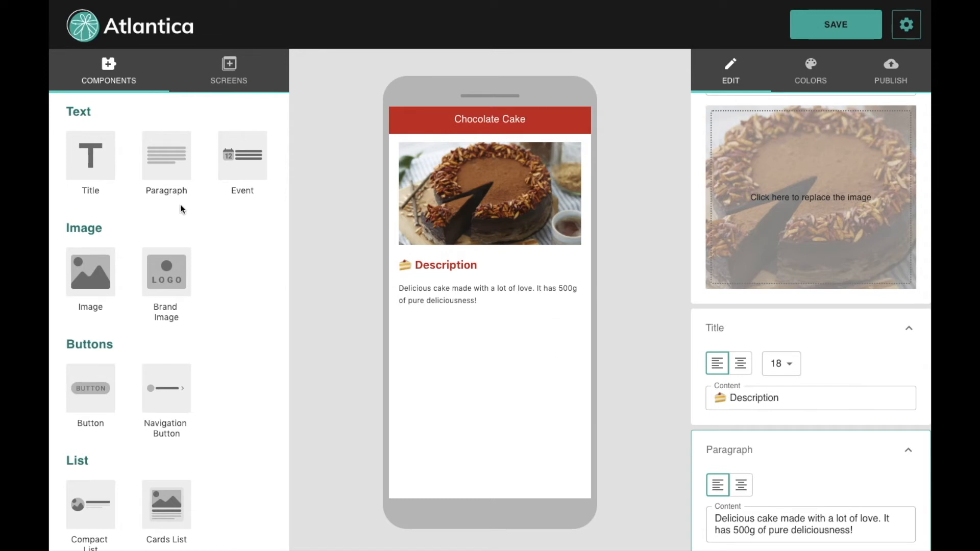
Step: Add a left-aligned, size-18 '🍫 Ingredients' heading with a paragraph below it
{"action": "left_click", "coordinate": [100, 169]}
{"action": "scroll", "coordinate": [801, 472], "scroll_direction": "down", "scroll_amount": 3}
{"action": "left_click_drag", "start_coordinate": [760, 520], "coordinate": [623, 519]}
{"action": "type", "text": "🍫 Ingredients"}
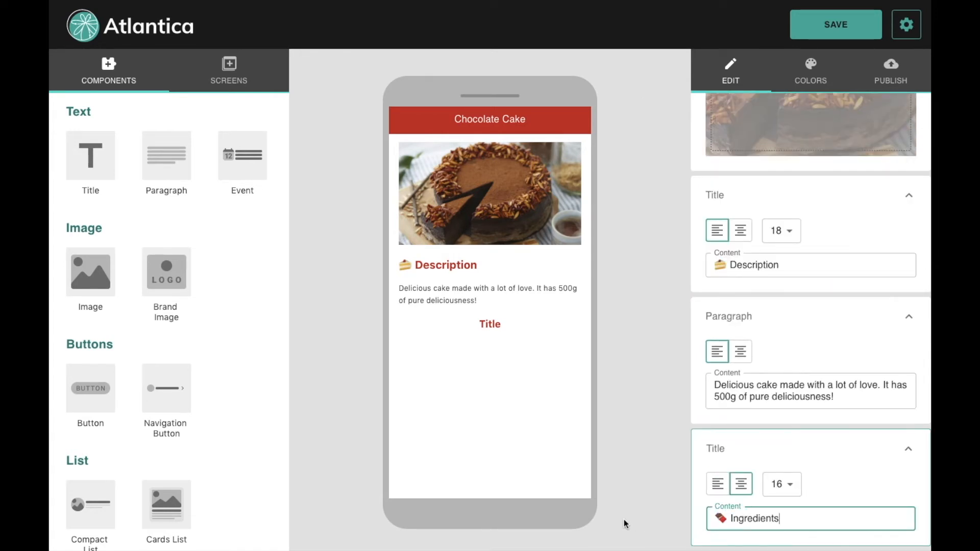
{"action": "left_click", "coordinate": [646, 499]}
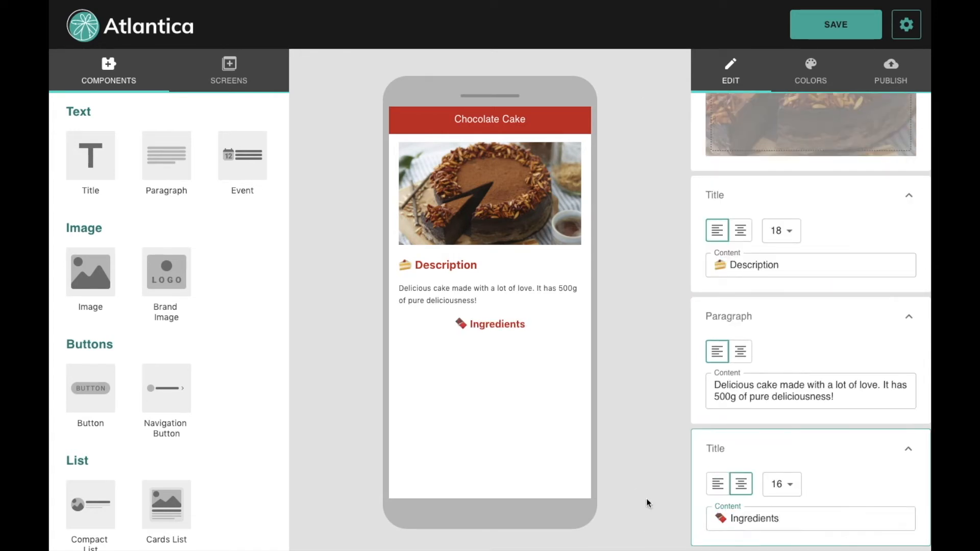
{"action": "left_click", "coordinate": [718, 488]}
{"action": "left_click", "coordinate": [777, 486]}
{"action": "left_click", "coordinate": [788, 515]}
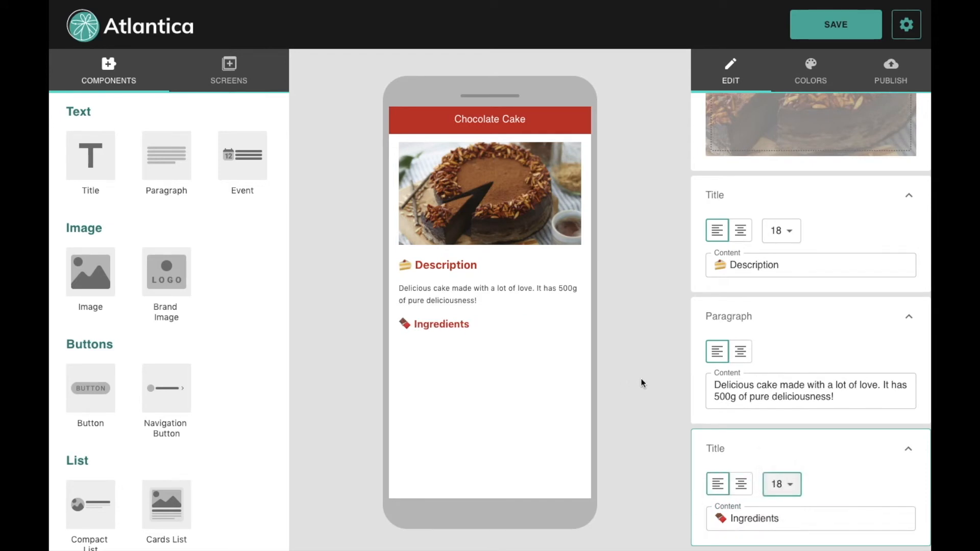
{"action": "left_click", "coordinate": [166, 164]}
{"action": "left_click", "coordinate": [414, 352]}
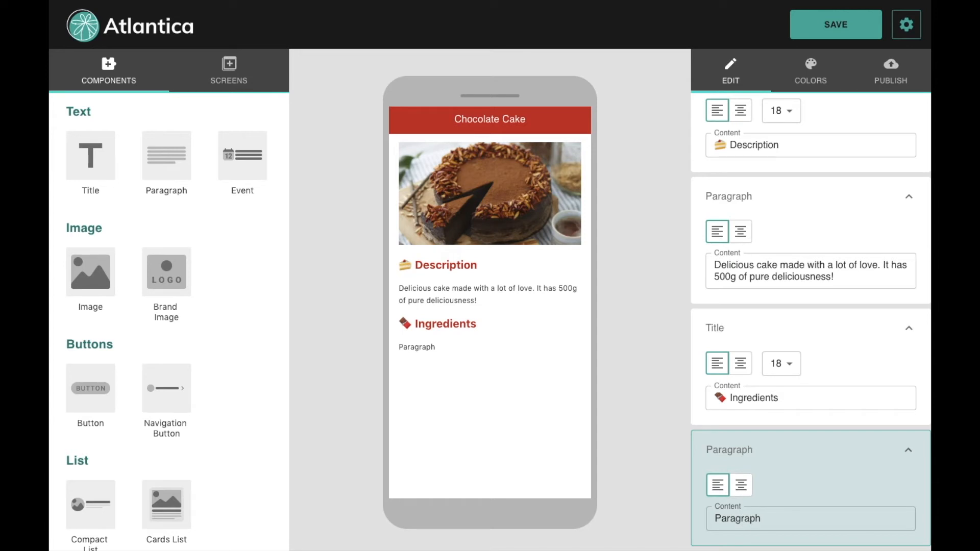
Step: Replace the paragraph text with the bulleted list '• Chocolate' and '• Nuts'
{"action": "left_click", "coordinate": [773, 519]}
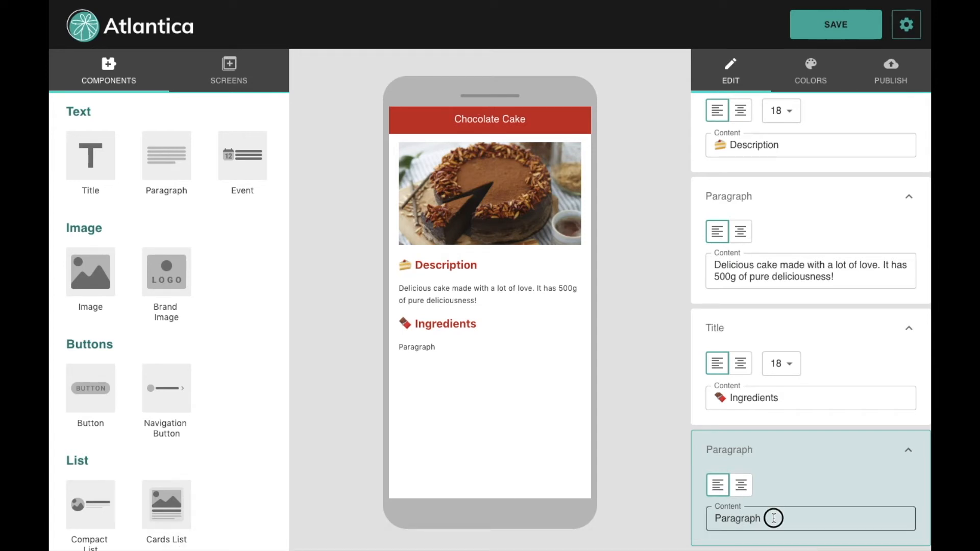
{"action": "left_click_drag", "start_coordinate": [774, 518], "coordinate": [691, 516]}
{"action": "type", "text": "• Chocolate • Nuts"}
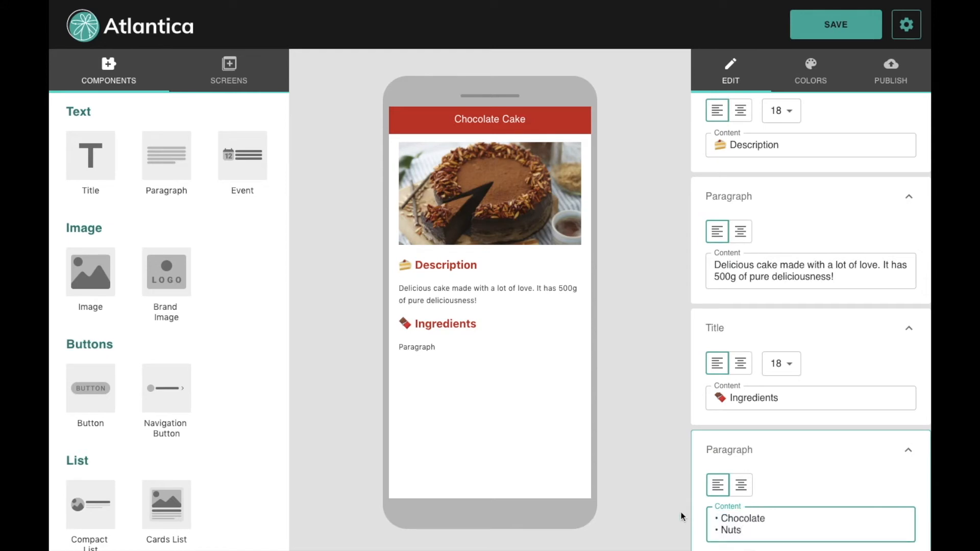
Step: Place a new Title block below the ingredient list
{"action": "scroll", "coordinate": [805, 529], "scroll_direction": "down", "scroll_amount": 1}
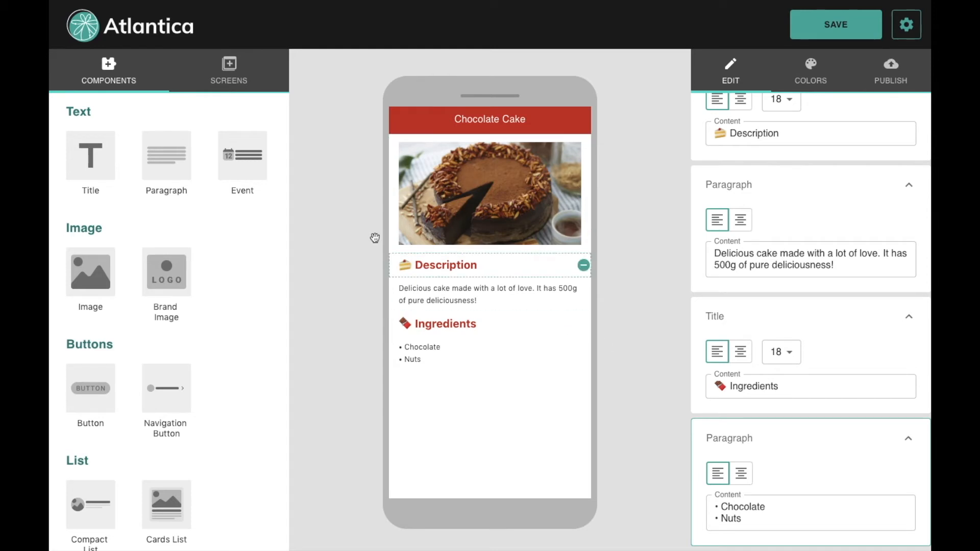
{"action": "left_click_drag", "start_coordinate": [106, 178], "coordinate": [490, 383]}
{"action": "left_click", "coordinate": [493, 384]}
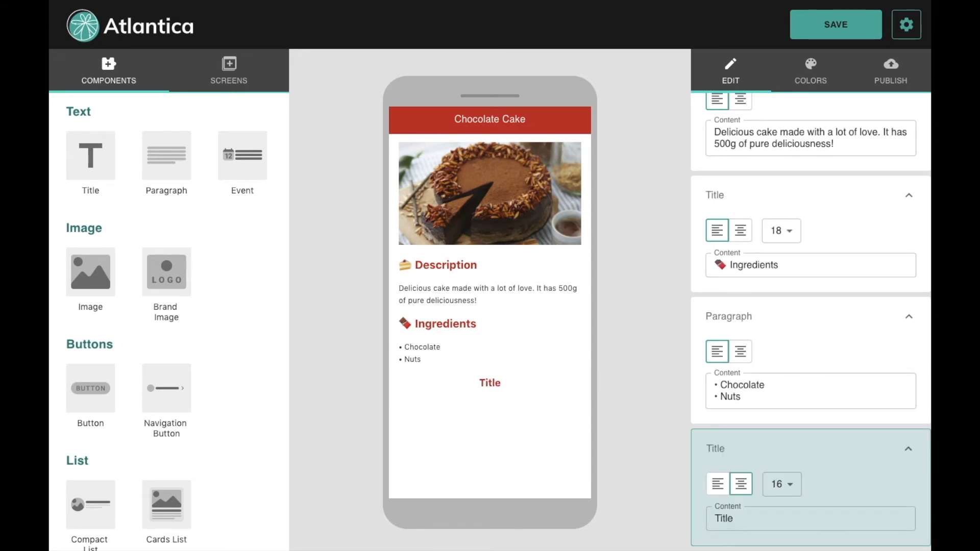
Step: Make the new title a left-aligned, size-18 '💰 Price' heading
{"action": "left_click", "coordinate": [750, 520]}
{"action": "key", "text": "BackSpace"}
{"action": "key", "text": "BackSpace"}
{"action": "key", "text": "BackSpace"}
{"action": "key", "text": "BackSpace"}
{"action": "key", "text": "BackSpace"}
{"action": "type", "text": "💰 Preço"}
{"action": "key", "text": "BackSpace"}
{"action": "key", "text": "BackSpace"}
{"action": "key", "text": "BackSpace"}
{"action": "type", "text": "ice"}
{"action": "left_click", "coordinate": [783, 485]}
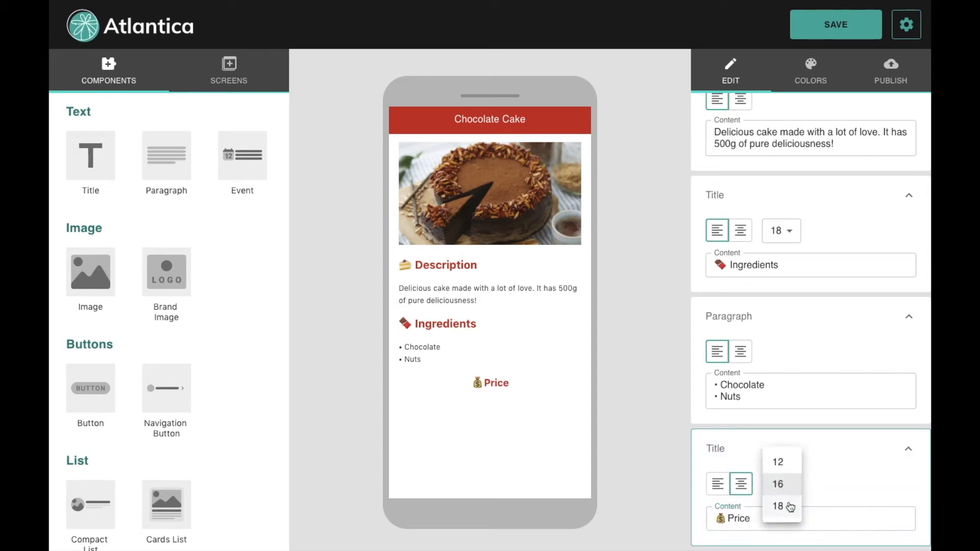
{"action": "left_click", "coordinate": [790, 506]}
{"action": "left_click", "coordinate": [717, 484]}
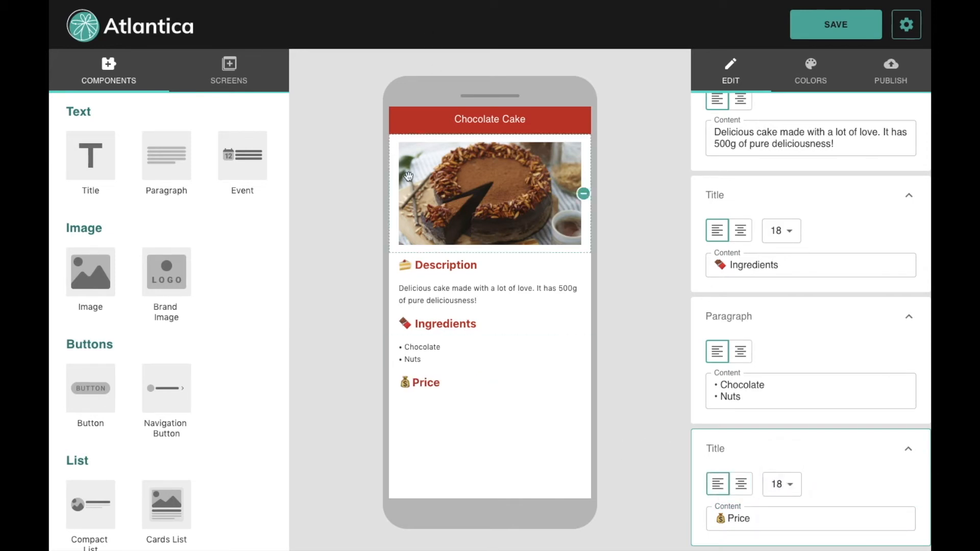
Step: Add a paragraph below the Price heading reading $40,00
{"action": "left_click", "coordinate": [167, 159]}
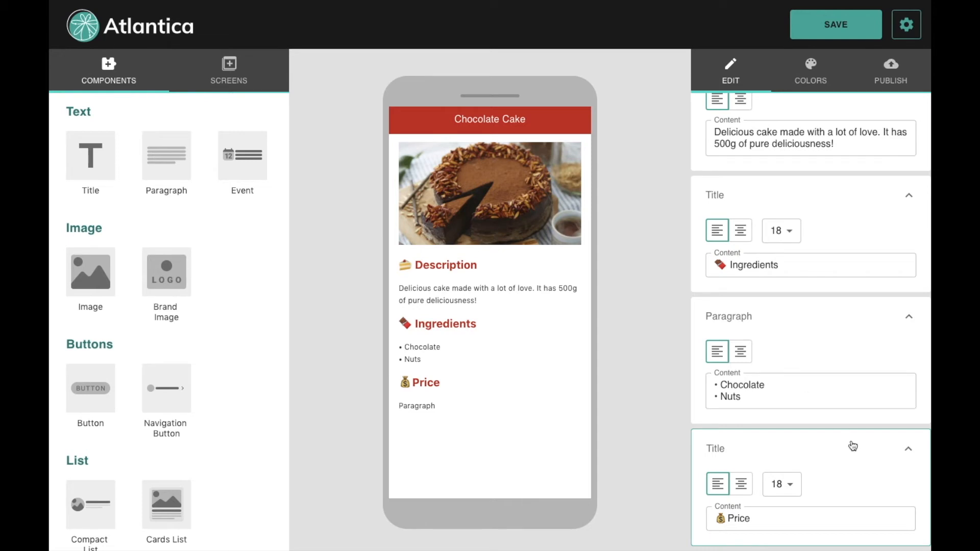
{"action": "scroll", "coordinate": [839, 425], "scroll_direction": "down", "scroll_amount": 2}
{"action": "left_click", "coordinate": [783, 518]}
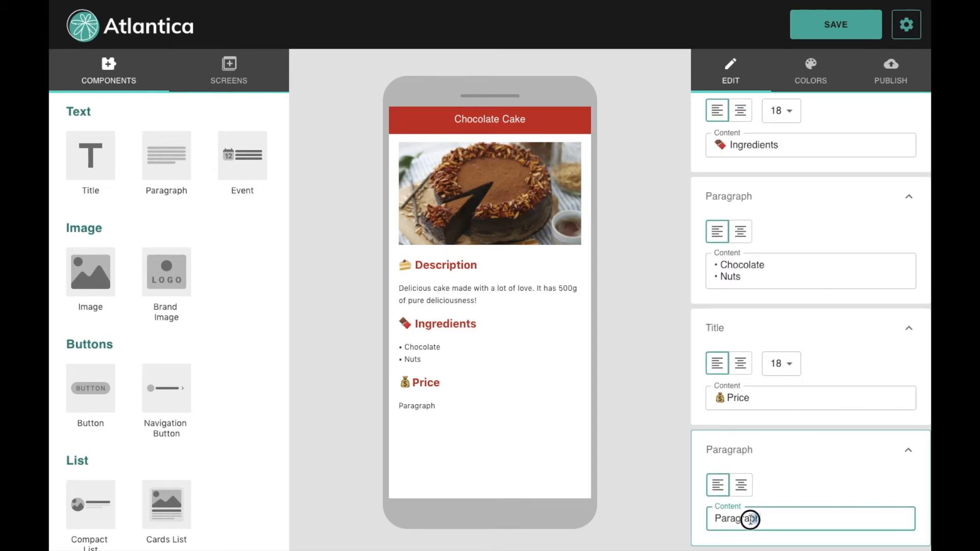
{"action": "left_click_drag", "start_coordinate": [765, 520], "coordinate": [621, 513]}
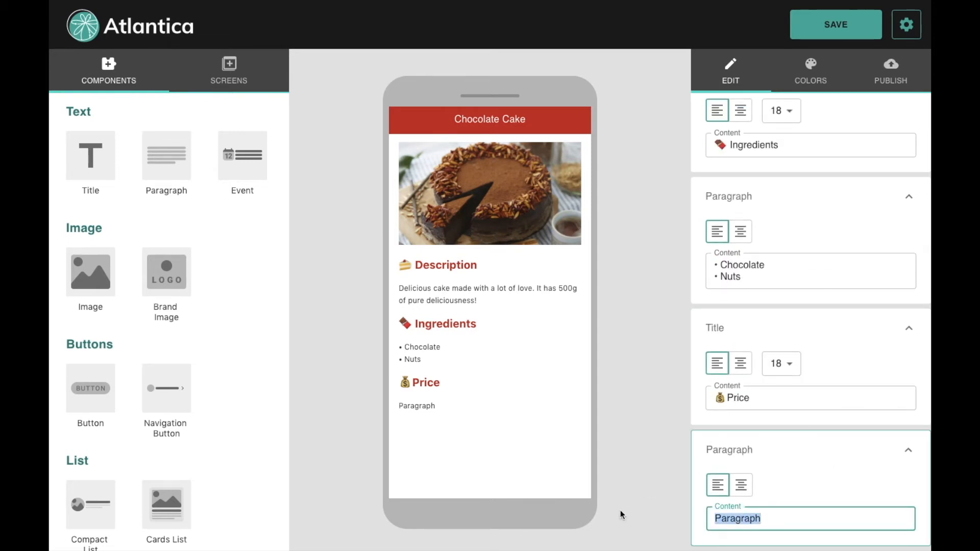
{"action": "type", "text": "$40,00"}
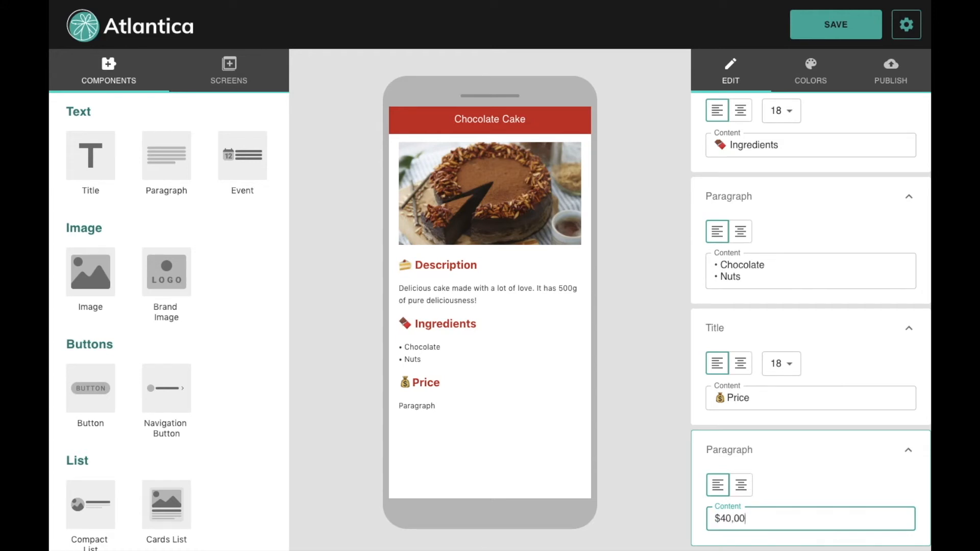
{"action": "left_click", "coordinate": [632, 404]}
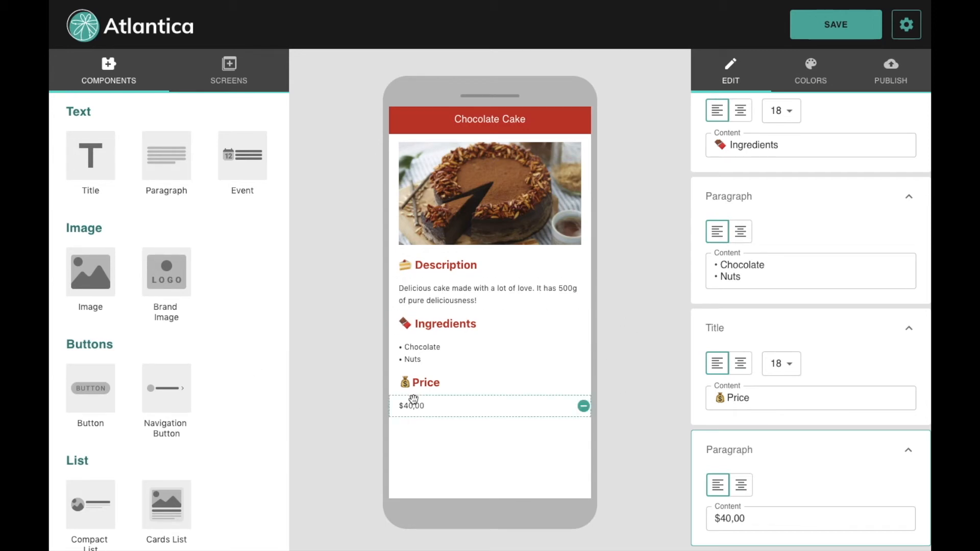
Step: Add a Send WhatsApp Message navigation button labelled 'Order your cake now!' below the price
{"action": "left_click_drag", "start_coordinate": [155, 396], "coordinate": [459, 430]}
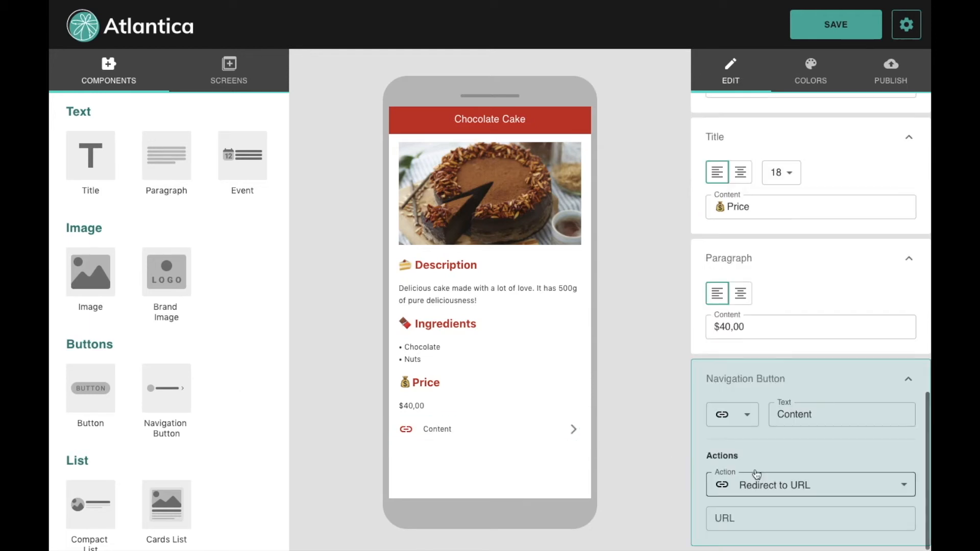
{"action": "left_click", "coordinate": [766, 487]}
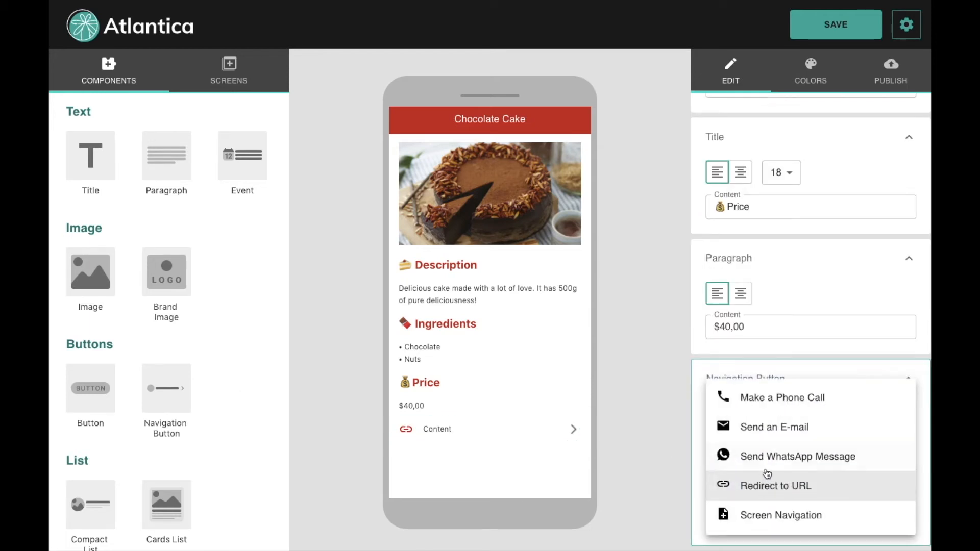
{"action": "left_click", "coordinate": [759, 462]}
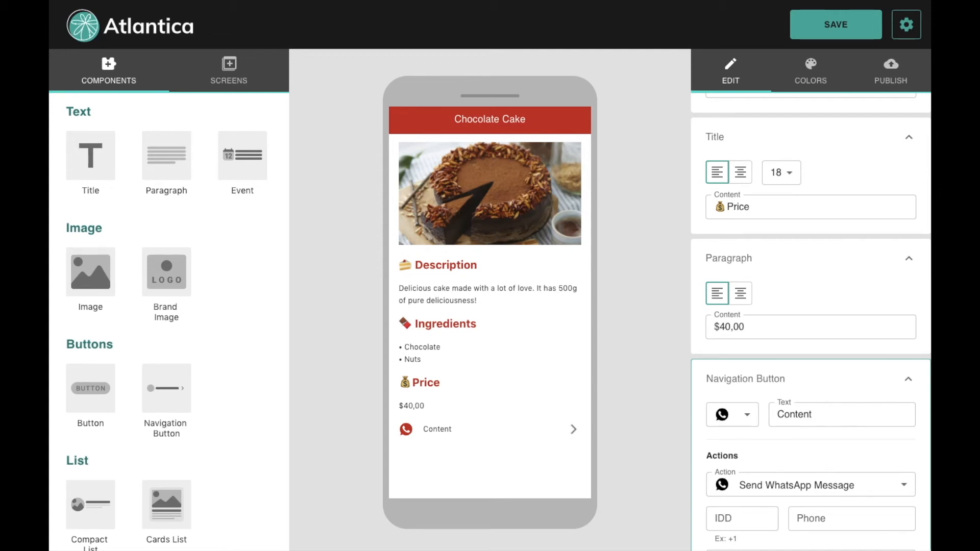
{"action": "left_click", "coordinate": [828, 418]}
{"action": "key", "text": "ctrl+a"}
{"action": "type", "text": "Order your cake now!"}
{"action": "left_click", "coordinate": [636, 466]}
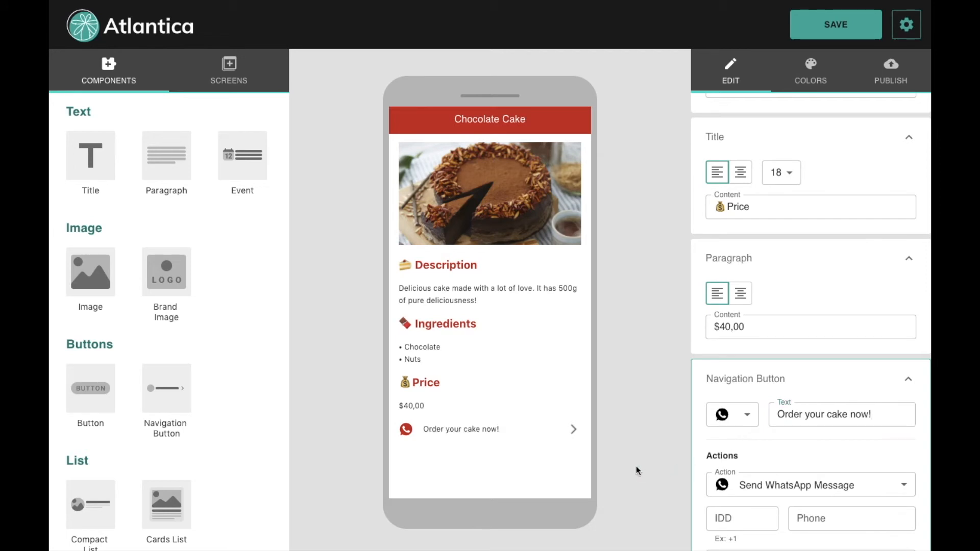
{"action": "scroll", "coordinate": [775, 458], "scroll_direction": "down", "scroll_amount": 1}
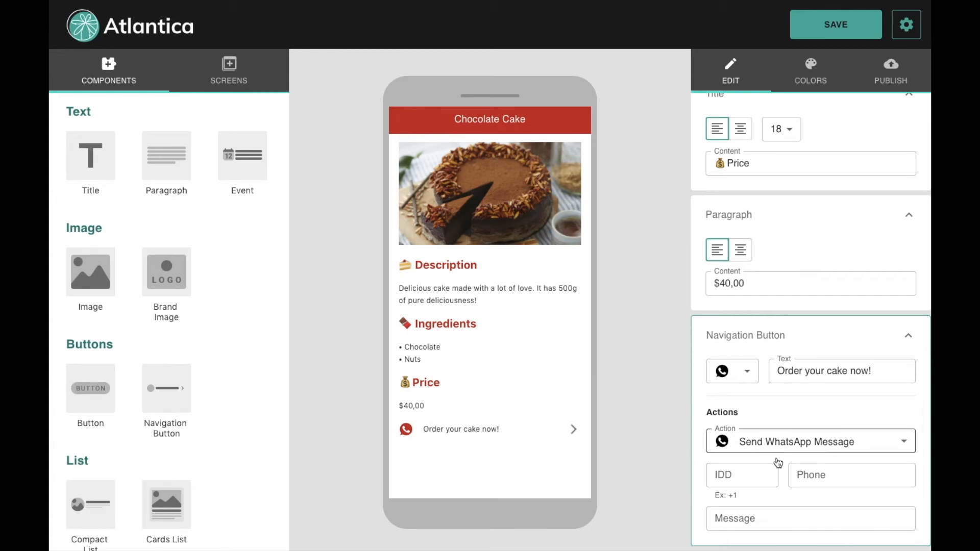
Step: Enter the country calling code and the WhatsApp phone number for the button
{"action": "left_click", "coordinate": [742, 479]}
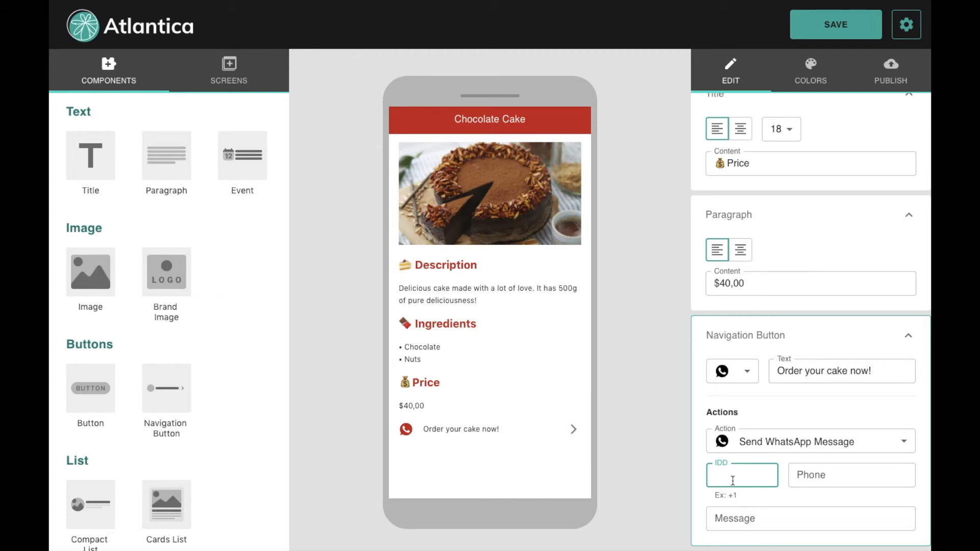
{"action": "type", "text": "+55"}
{"action": "left_click", "coordinate": [844, 479]}
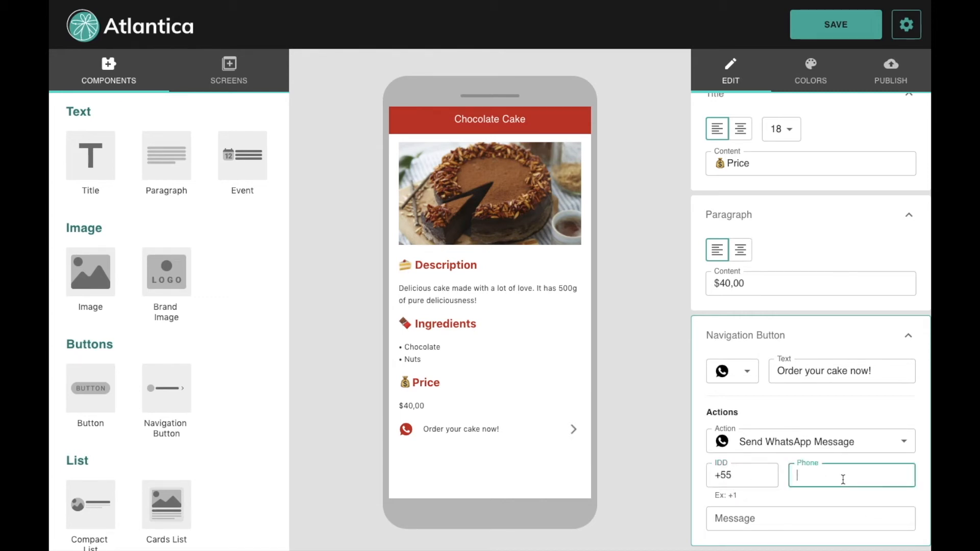
{"action": "type", "text": "123456789"}
Step: Set the message to 'Hello! I would like to order a 500g chocolate cake.'
{"action": "left_click", "coordinate": [748, 521]}
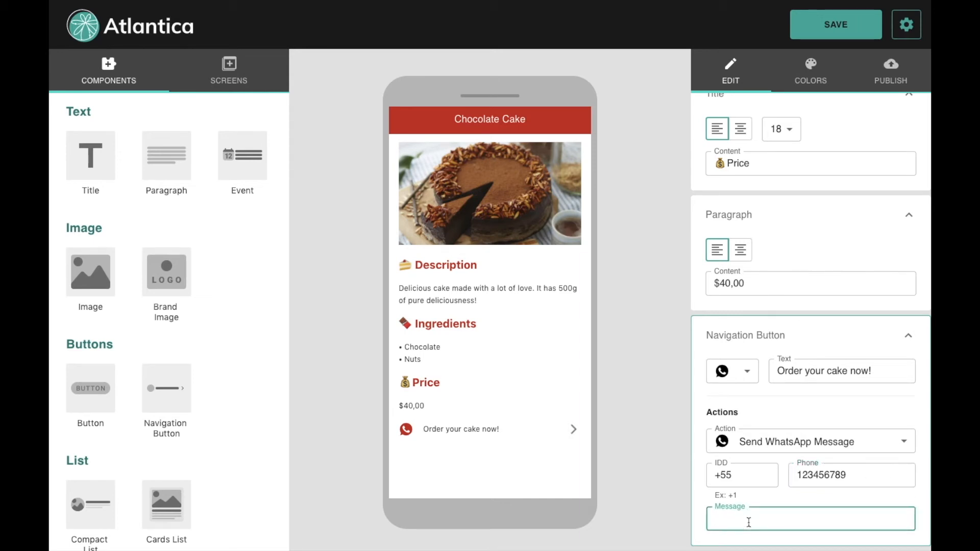
{"action": "key", "text": "Tab"}
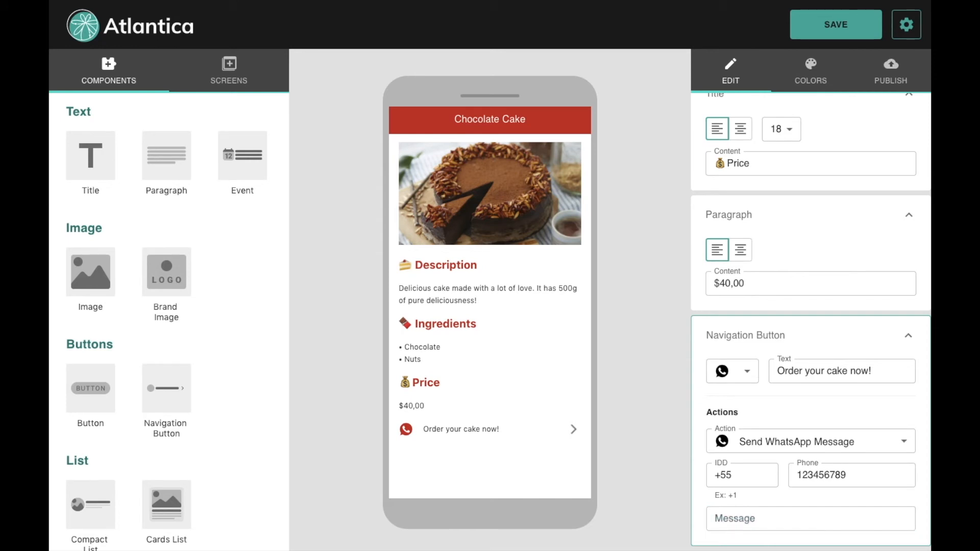
{"action": "left_click", "coordinate": [735, 521]}
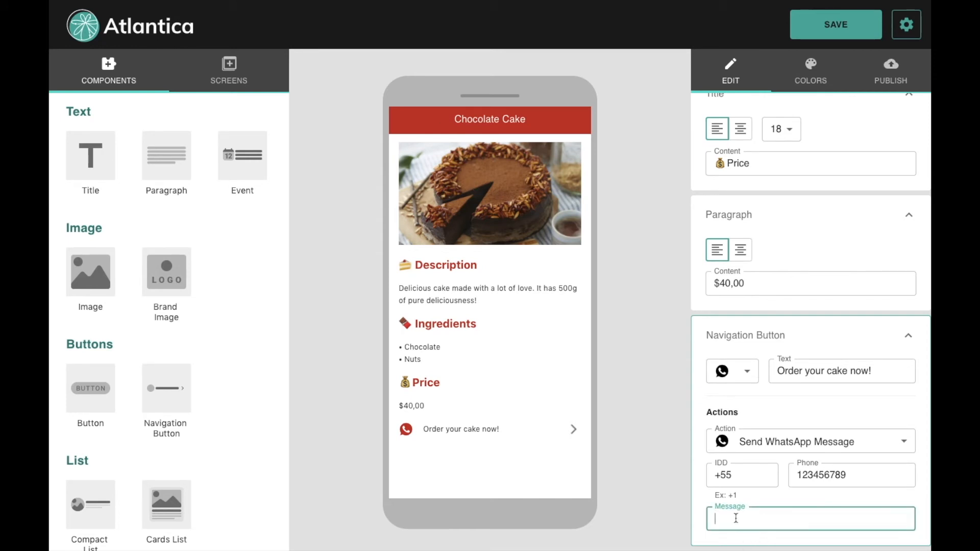
{"action": "type", "text": "Hello! I would like to order a 500g chocolate cake."}
{"action": "left_click", "coordinate": [654, 408]}
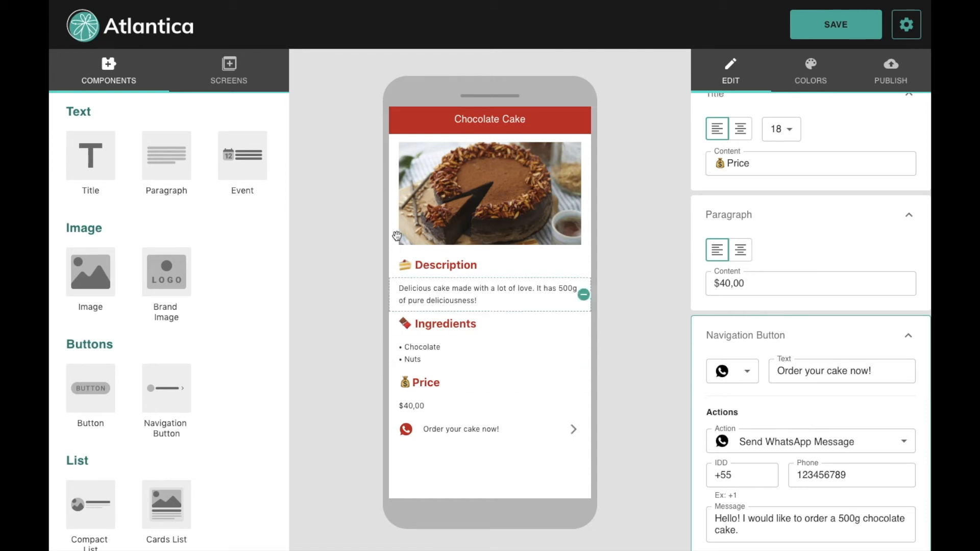
Step: Pick Tasty Cakes from the screen list to edit the home screen with its Our Cakes list
{"action": "left_click", "coordinate": [229, 70]}
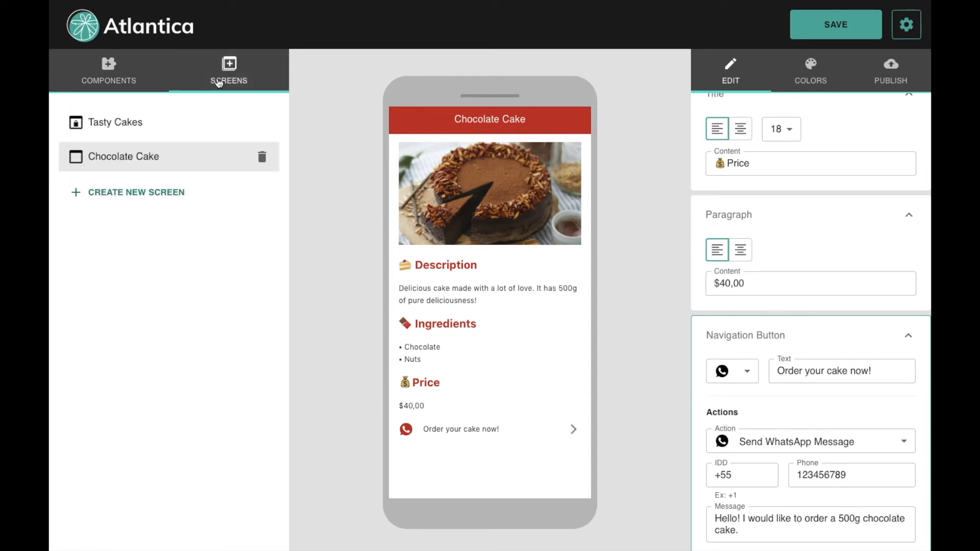
{"action": "left_click", "coordinate": [155, 123]}
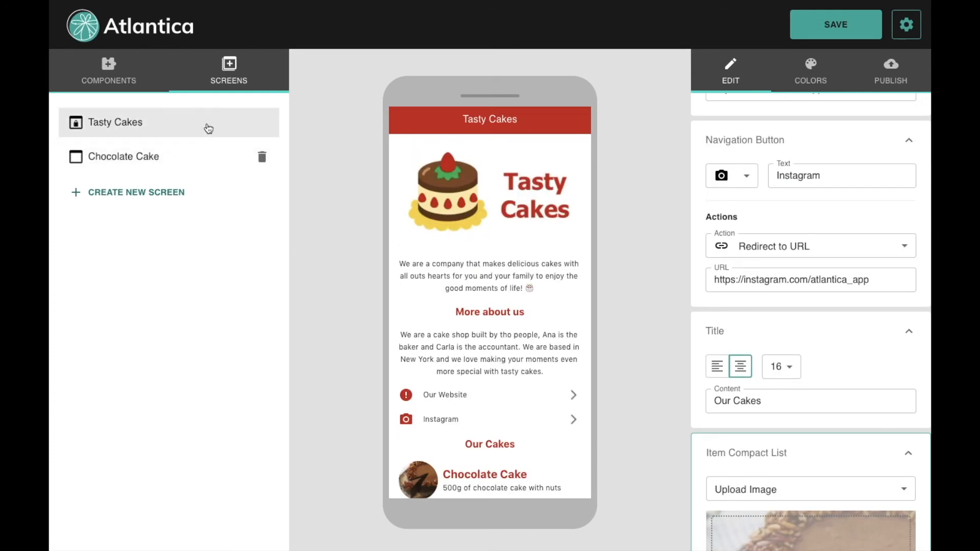
{"action": "scroll", "coordinate": [470, 373], "scroll_direction": "down", "scroll_amount": 1}
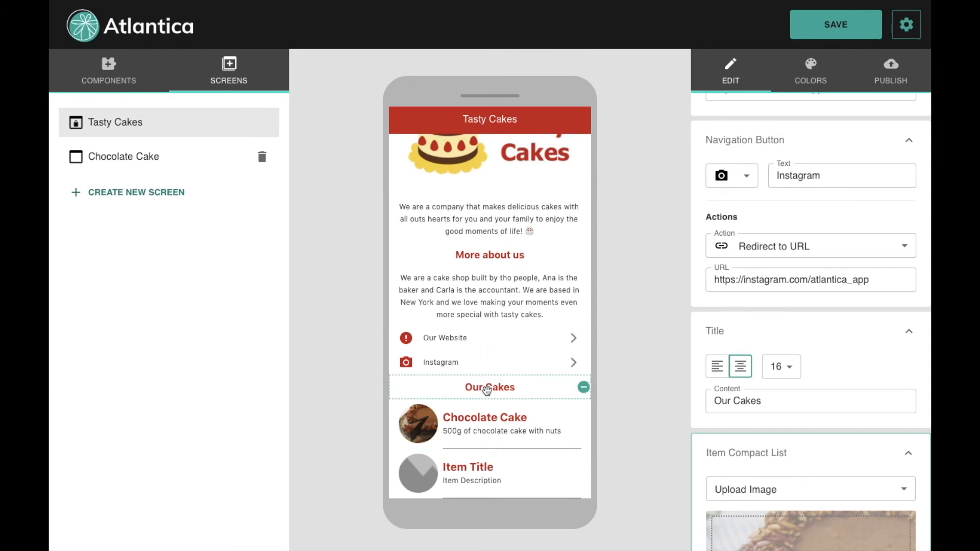
Step: Drag the Our Cakes heading, Chocolate Cake item and Item Title item above More about us
{"action": "left_click_drag", "start_coordinate": [485, 389], "coordinate": [498, 253]}
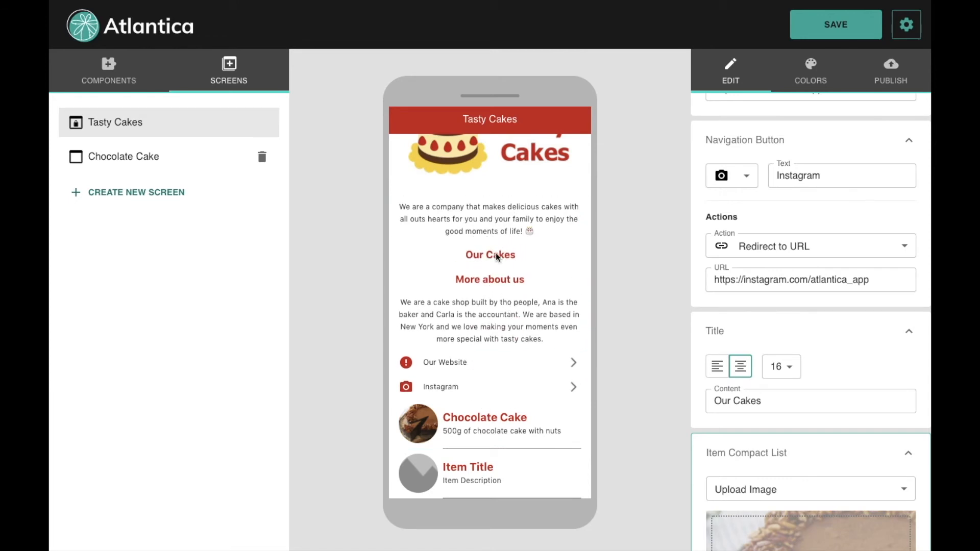
{"action": "left_click_drag", "start_coordinate": [472, 433], "coordinate": [476, 288]}
{"action": "left_click_drag", "start_coordinate": [468, 482], "coordinate": [473, 341]}
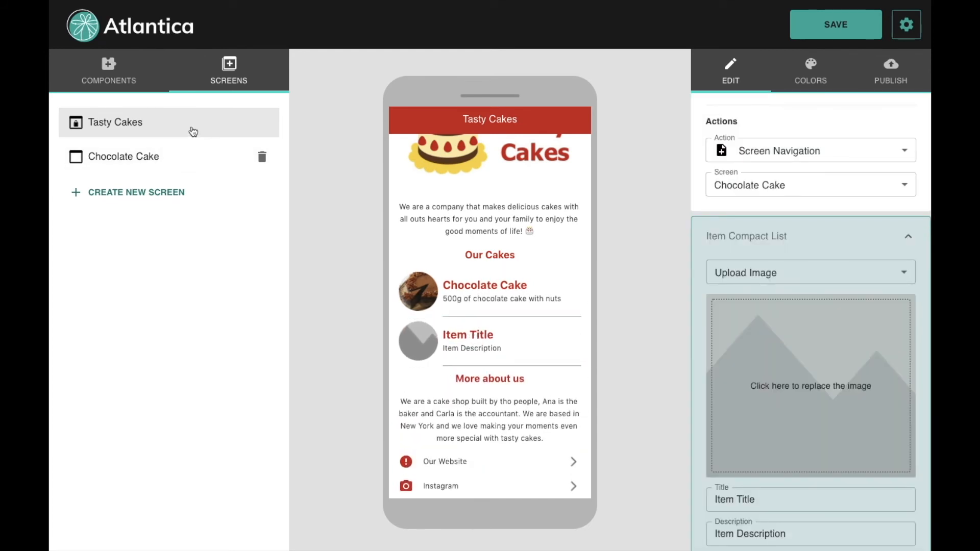
{"action": "left_click", "coordinate": [111, 75]}
Step: Add an Image component directly beneath the Our Cakes heading
{"action": "left_click", "coordinate": [88, 279]}
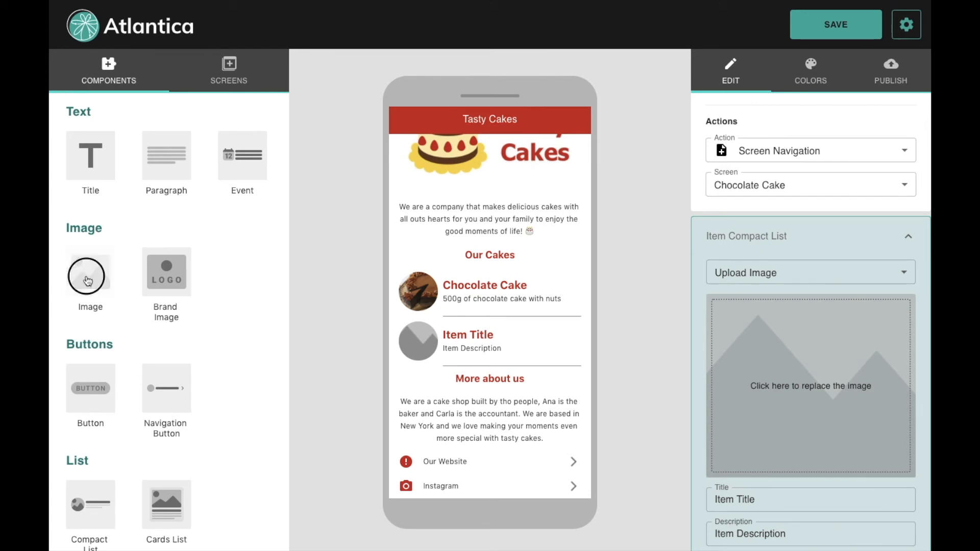
{"action": "left_click_drag", "start_coordinate": [487, 394], "coordinate": [499, 346]}
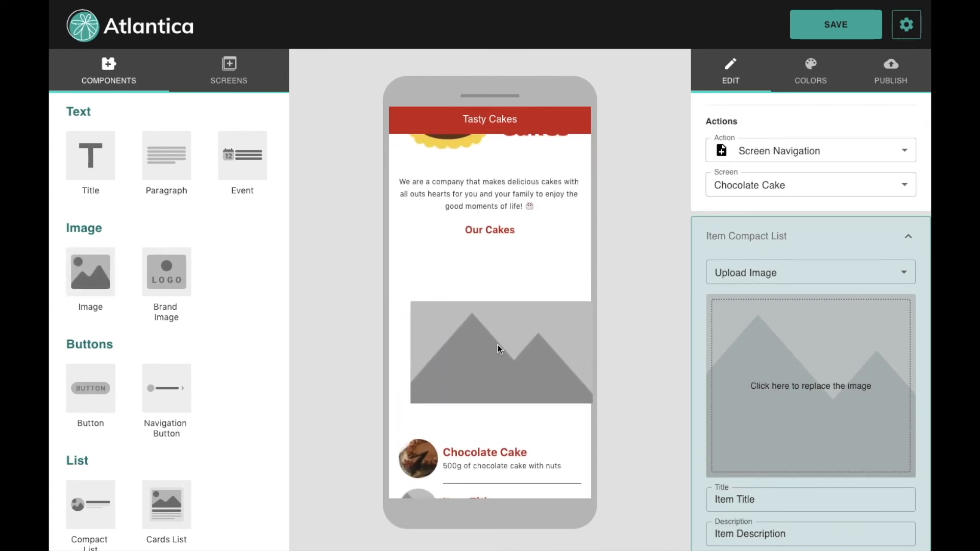
{"action": "left_click", "coordinate": [495, 326]}
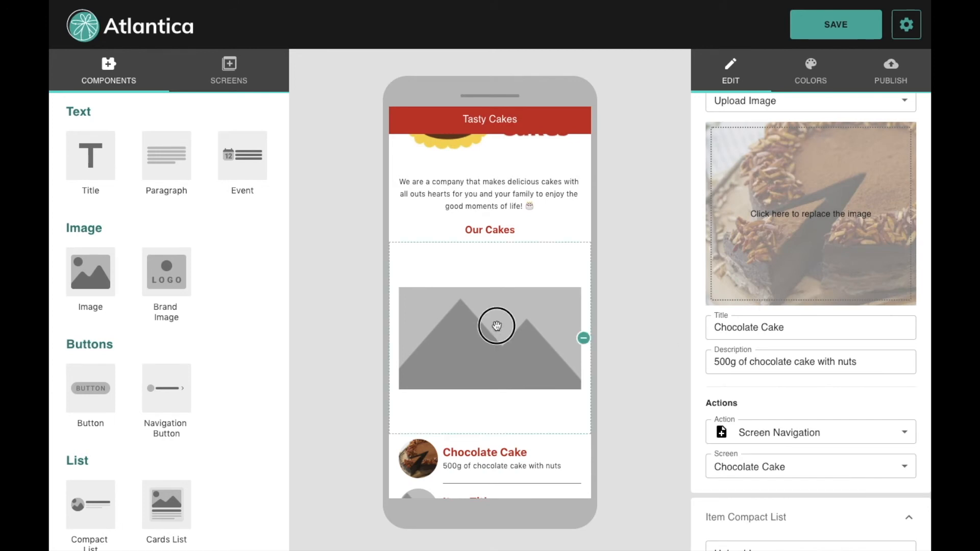
Step: Load BoloCapa.jpg into the image with a wide crop, shifting the cake higher, and save
{"action": "left_click", "coordinate": [748, 305]}
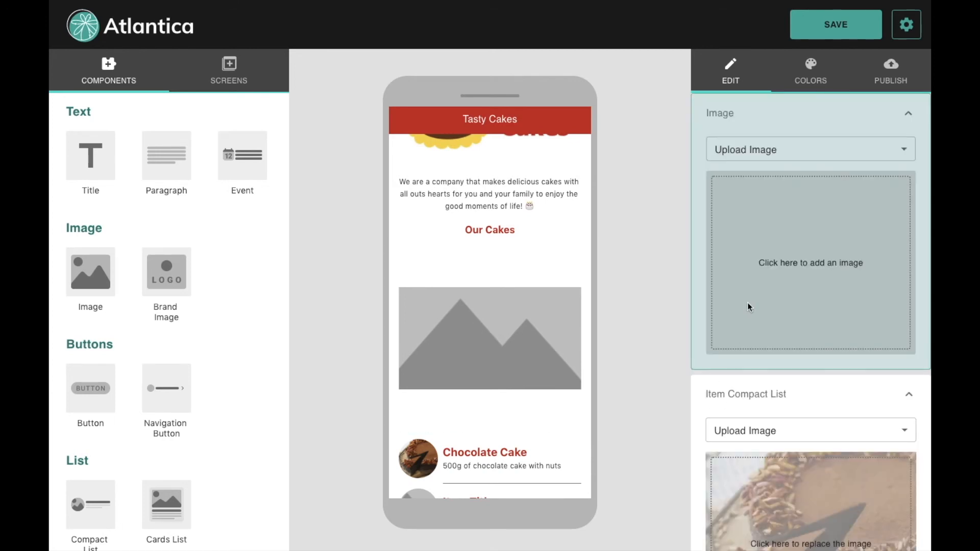
{"action": "left_click", "coordinate": [383, 42]}
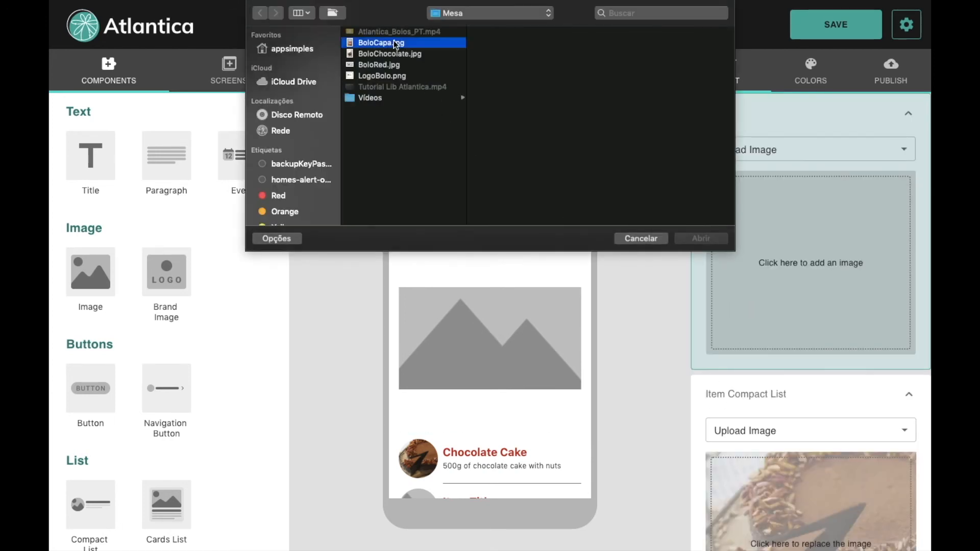
{"action": "double_click", "coordinate": [393, 43]}
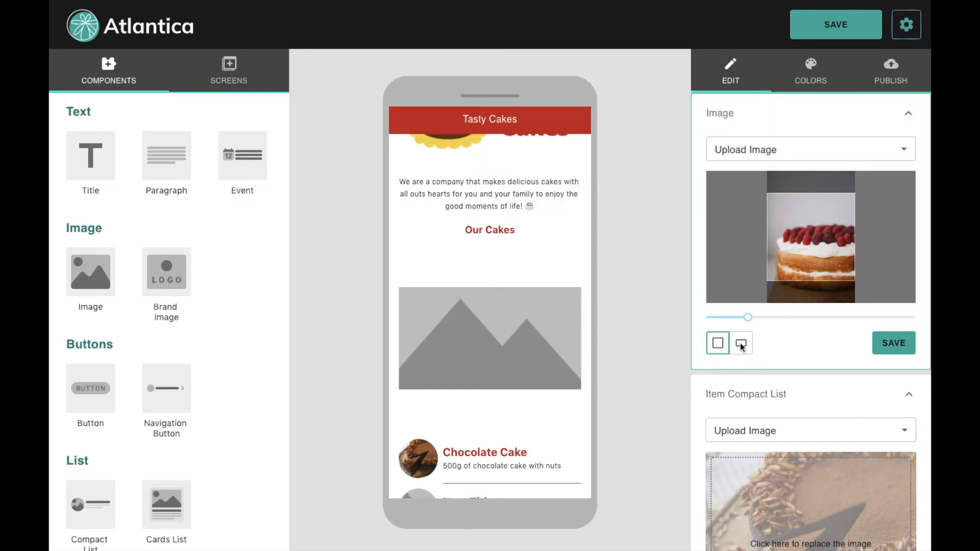
{"action": "left_click", "coordinate": [744, 346]}
{"action": "left_click_drag", "start_coordinate": [812, 251], "coordinate": [811, 242]}
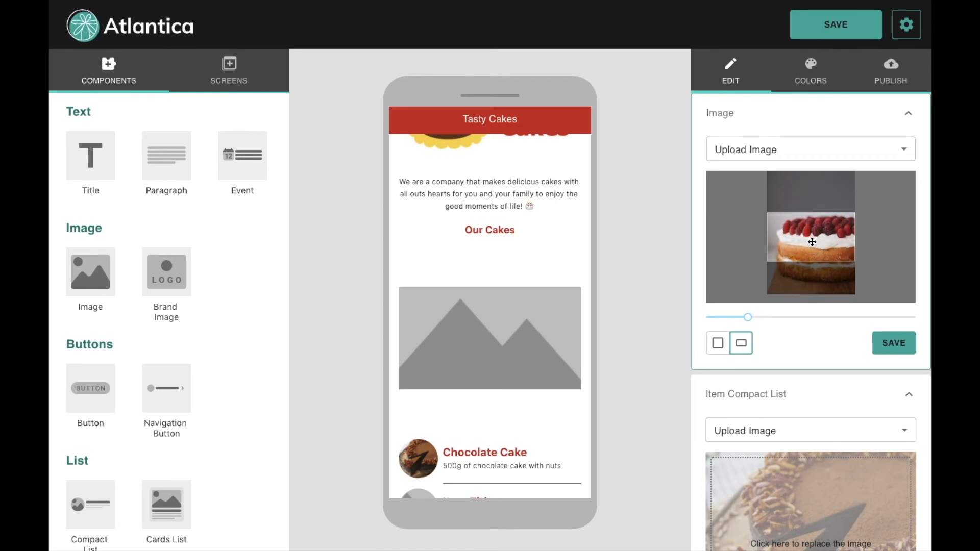
{"action": "left_click", "coordinate": [890, 345]}
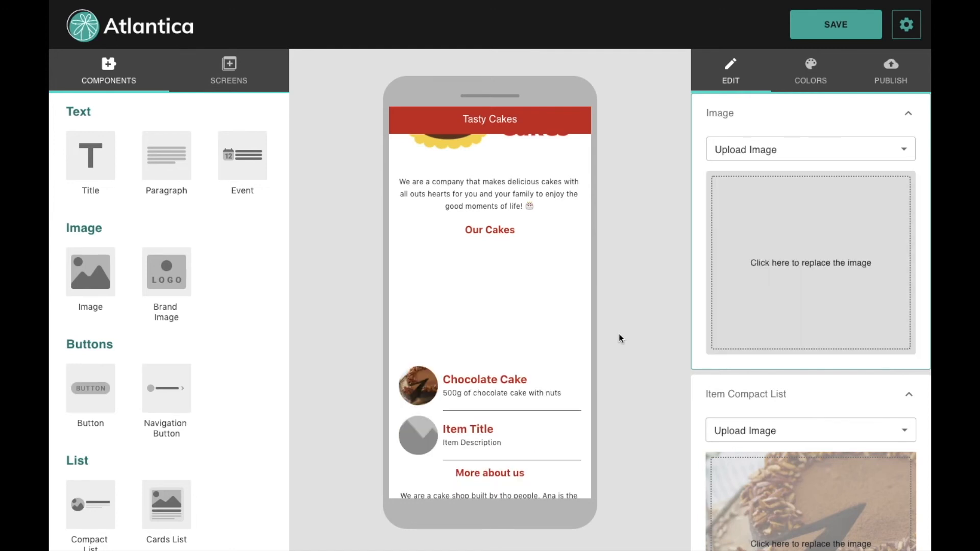
{"action": "scroll", "coordinate": [525, 333], "scroll_direction": "down", "scroll_amount": 2}
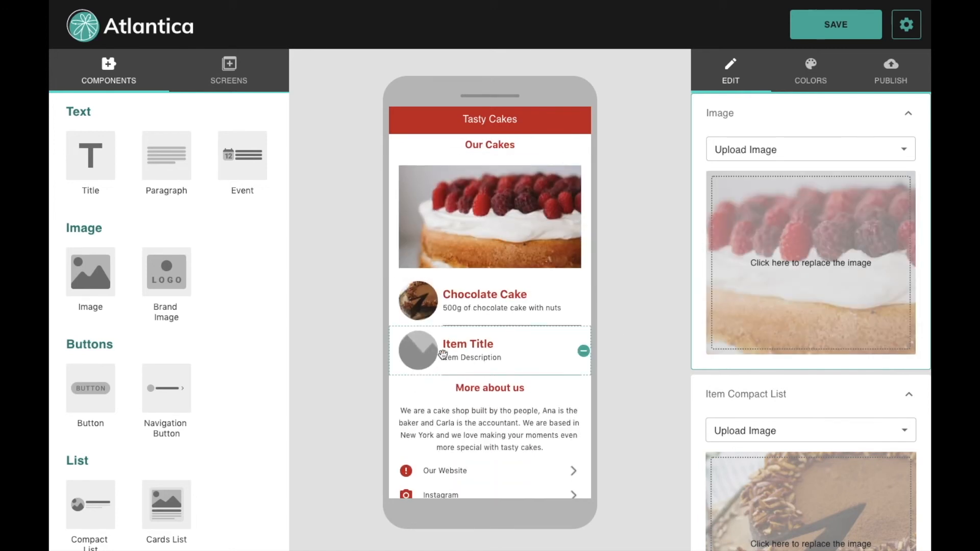
Step: Give the placeholder list item the BoloRed.jpg photo, zoomed and framed on the cake slice
{"action": "left_click", "coordinate": [411, 351]}
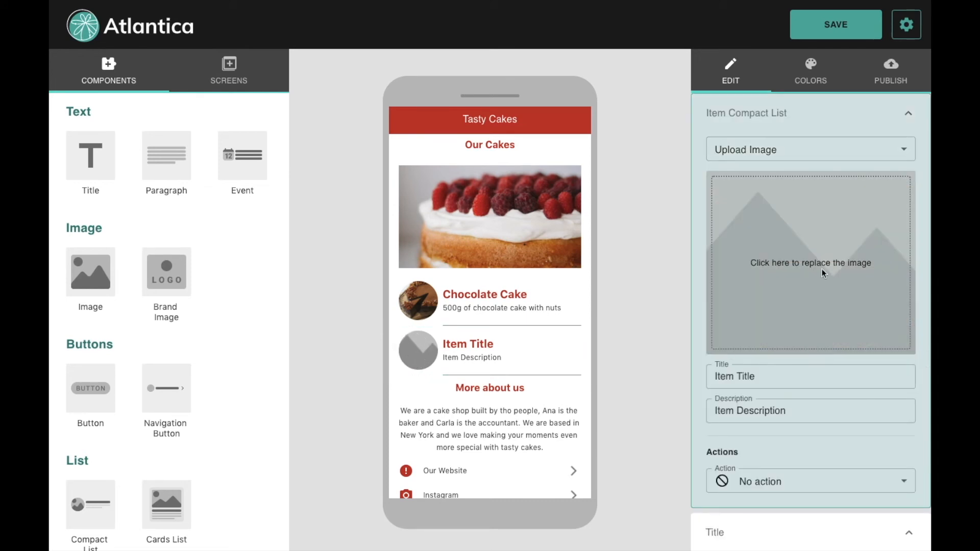
{"action": "left_click", "coordinate": [805, 258]}
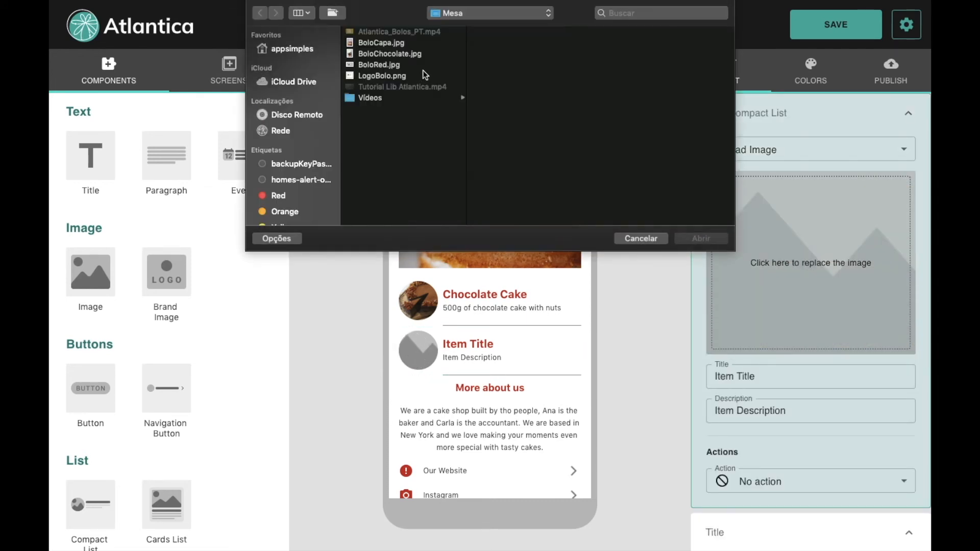
{"action": "double_click", "coordinate": [390, 65]}
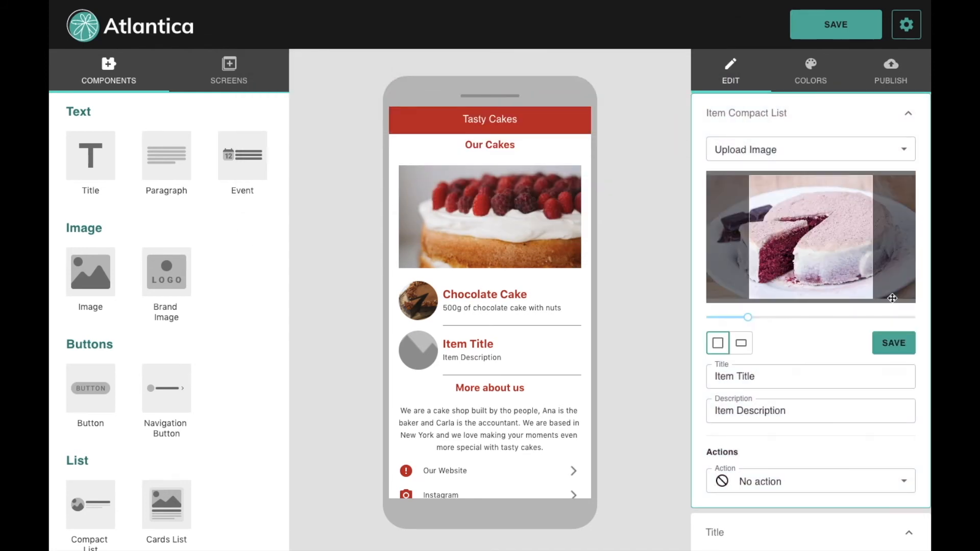
{"action": "left_click_drag", "start_coordinate": [747, 317], "coordinate": [781, 317]}
{"action": "left_click_drag", "start_coordinate": [796, 263], "coordinate": [847, 247]}
{"action": "left_click", "coordinate": [781, 317]}
{"action": "left_click_drag", "start_coordinate": [780, 317], "coordinate": [764, 318]}
{"action": "left_click_drag", "start_coordinate": [758, 321], "coordinate": [756, 317]}
{"action": "left_click_drag", "start_coordinate": [810, 252], "coordinate": [805, 251]}
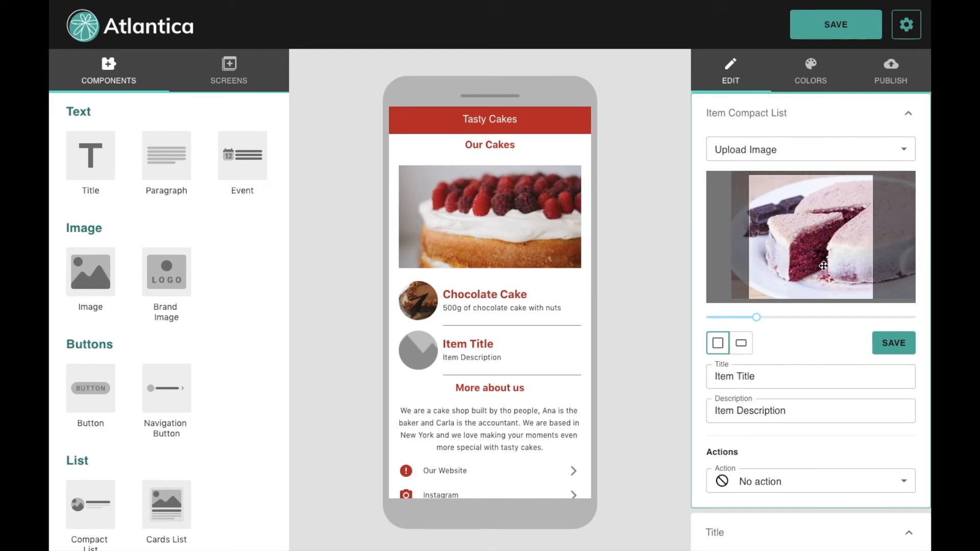
{"action": "left_click", "coordinate": [894, 343]}
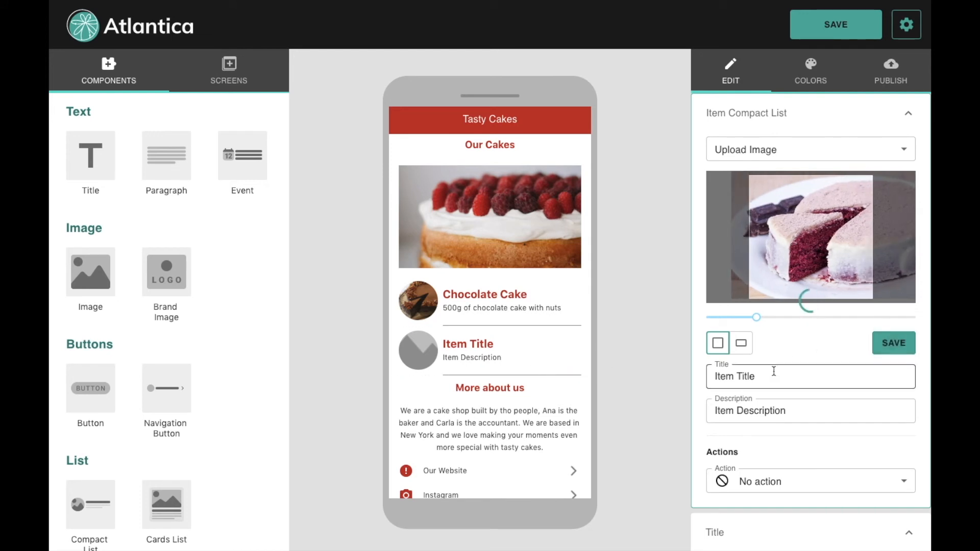
Step: Set the item's title to 'Red Velvet Cake' and description to '500g of red velvet cake'
{"action": "left_click", "coordinate": [565, 371]}
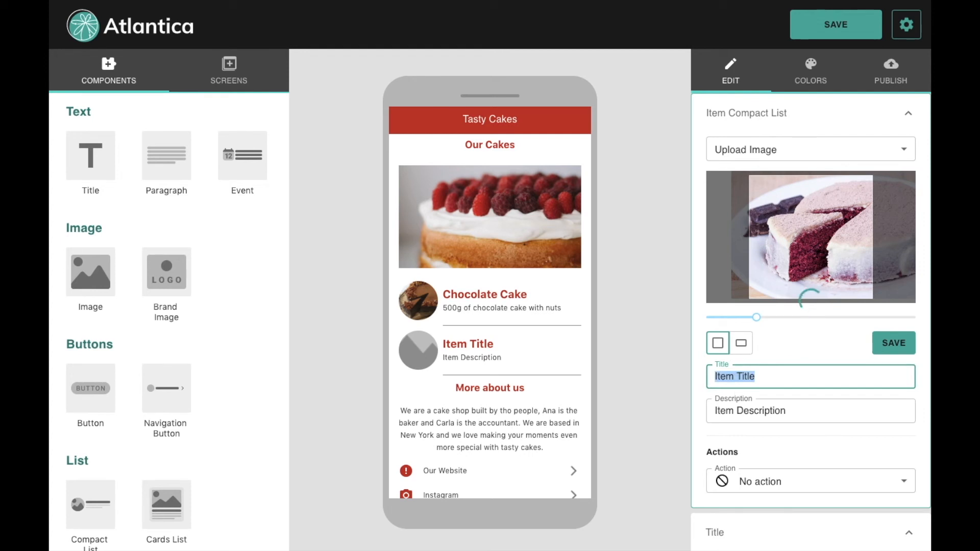
{"action": "type", "text": "Re"}
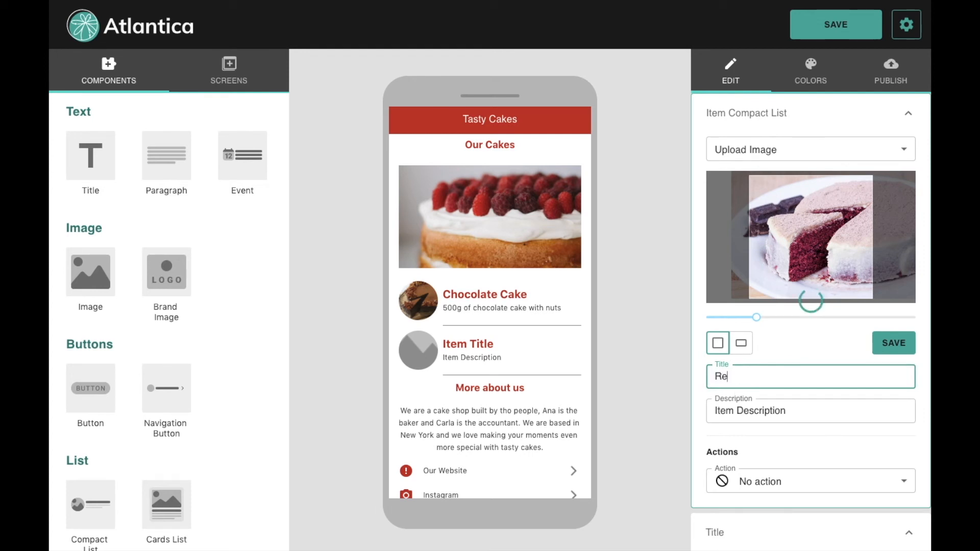
{"action": "type", "text": "d Velvet Cake"}
{"action": "left_click", "coordinate": [795, 416]}
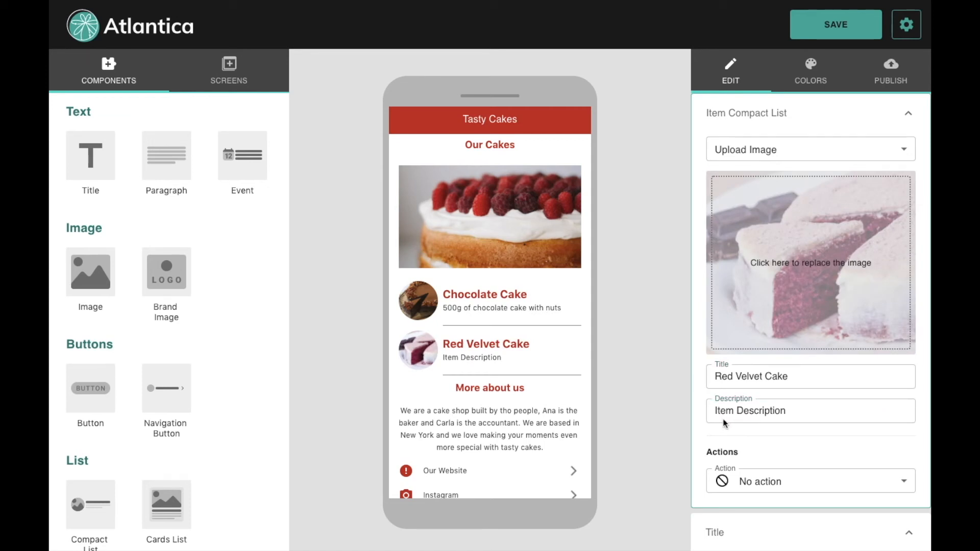
{"action": "left_click_drag", "start_coordinate": [805, 412], "coordinate": [698, 406]}
{"action": "type", "text": "500g of red velvet cake"}
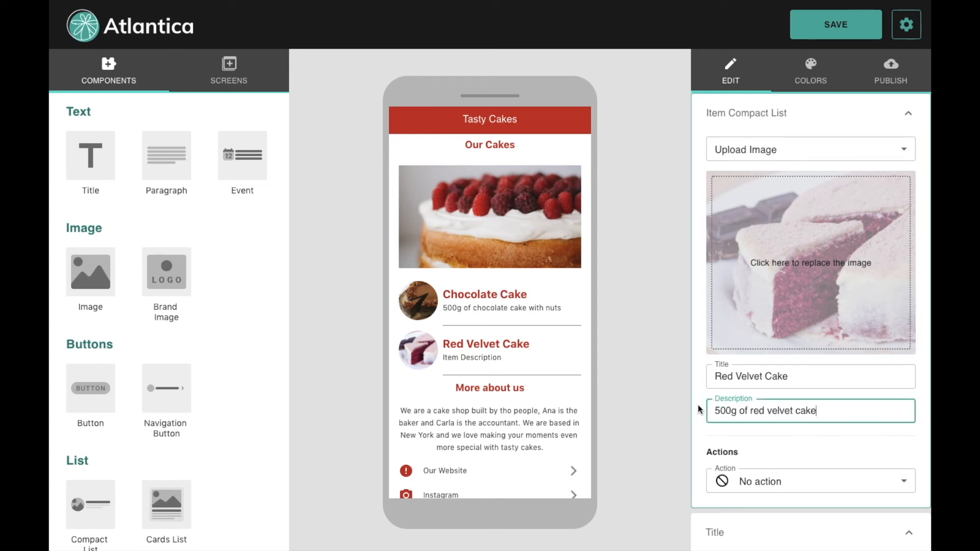
{"action": "left_click", "coordinate": [607, 412]}
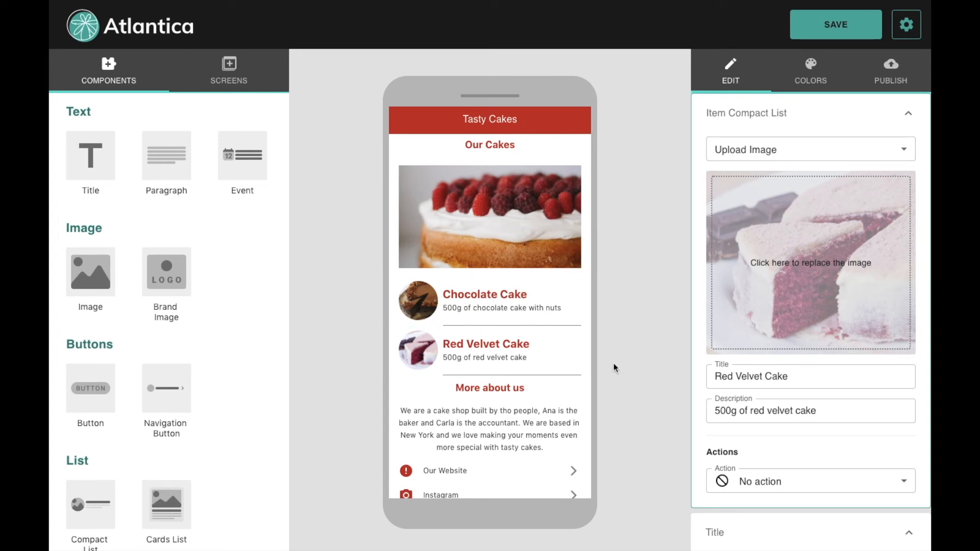
{"action": "scroll", "coordinate": [519, 318], "scroll_direction": "up", "scroll_amount": 1}
{"action": "scroll", "coordinate": [518, 318], "scroll_direction": "down", "scroll_amount": 1}
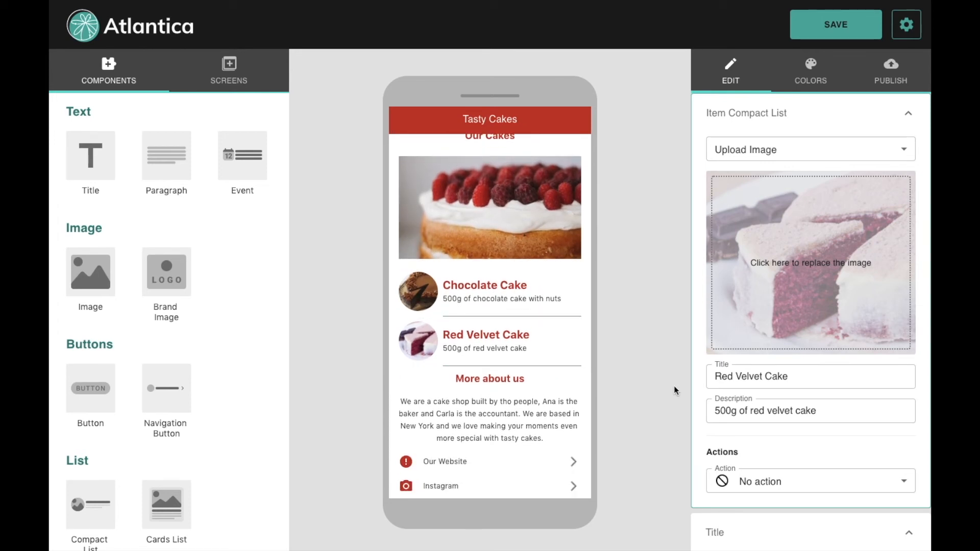
Step: Set the Red Velvet Cake item's action to Screen Navigation and show the app's screens
{"action": "left_click", "coordinate": [772, 484]}
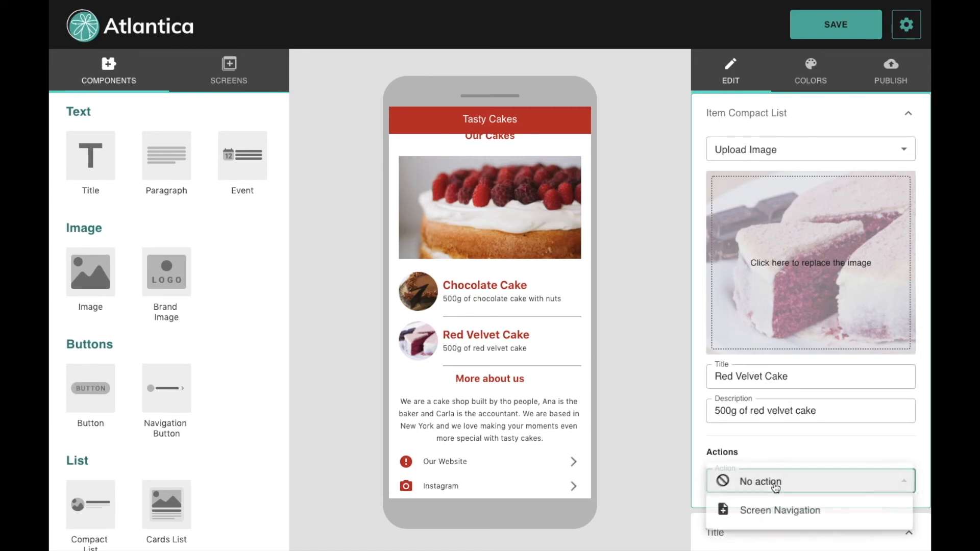
{"action": "left_click", "coordinate": [754, 513]}
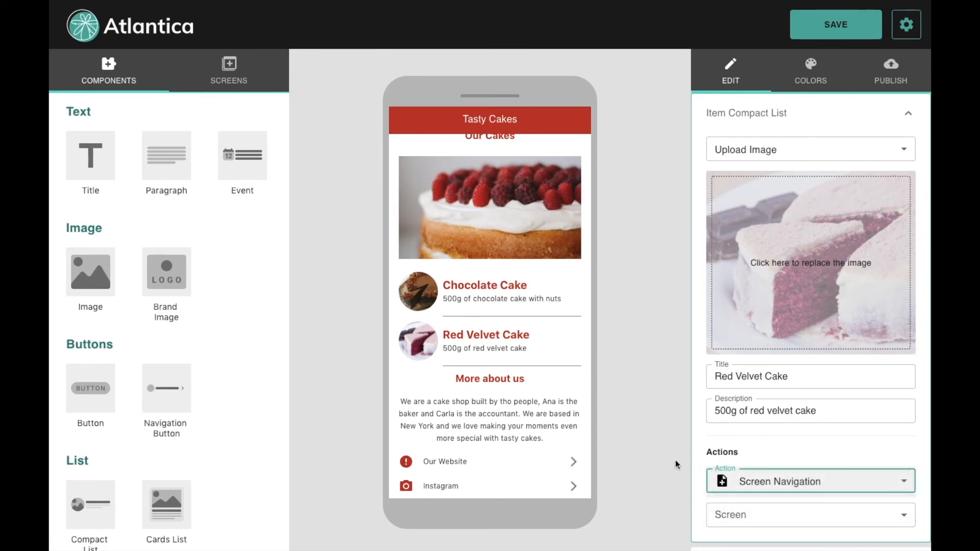
{"action": "scroll", "coordinate": [799, 477], "scroll_direction": "down", "scroll_amount": 2}
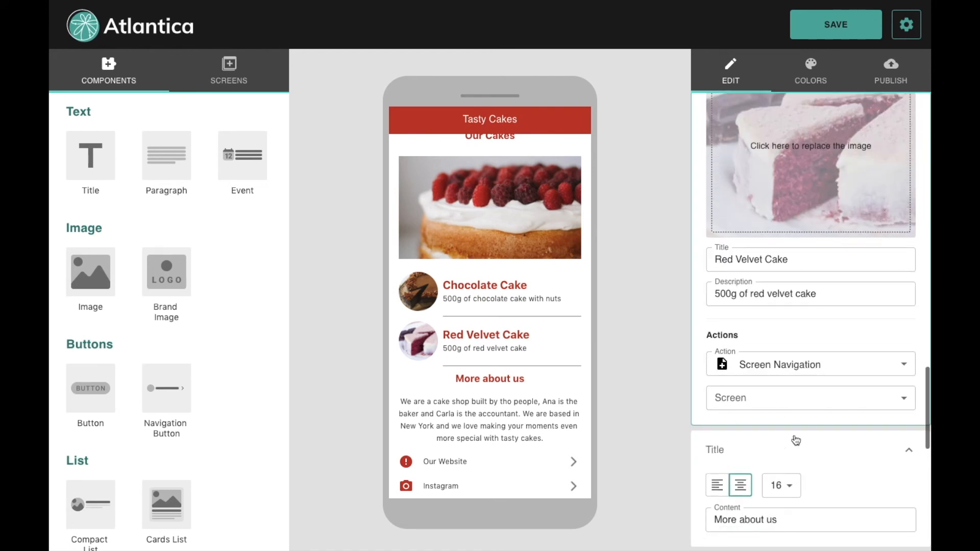
{"action": "left_click", "coordinate": [787, 410]}
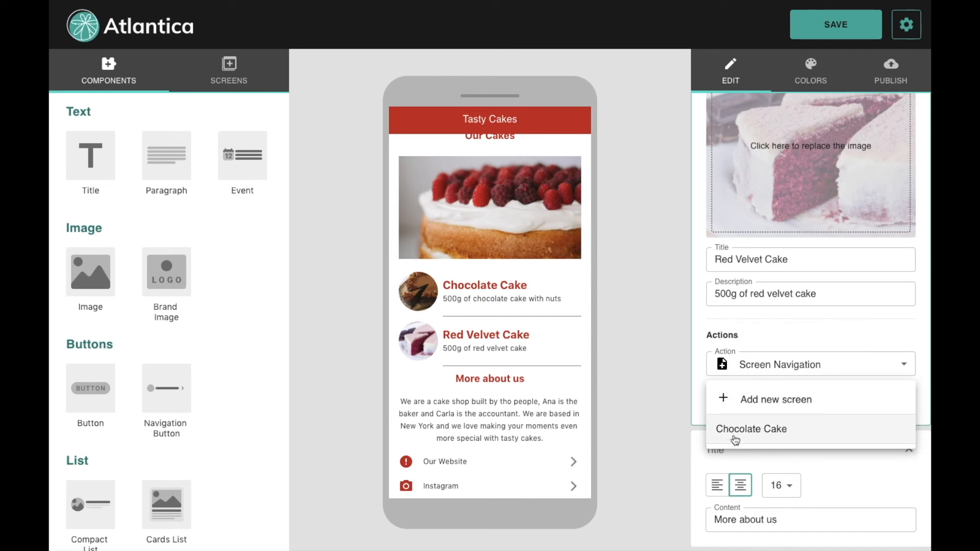
{"action": "left_click", "coordinate": [654, 402]}
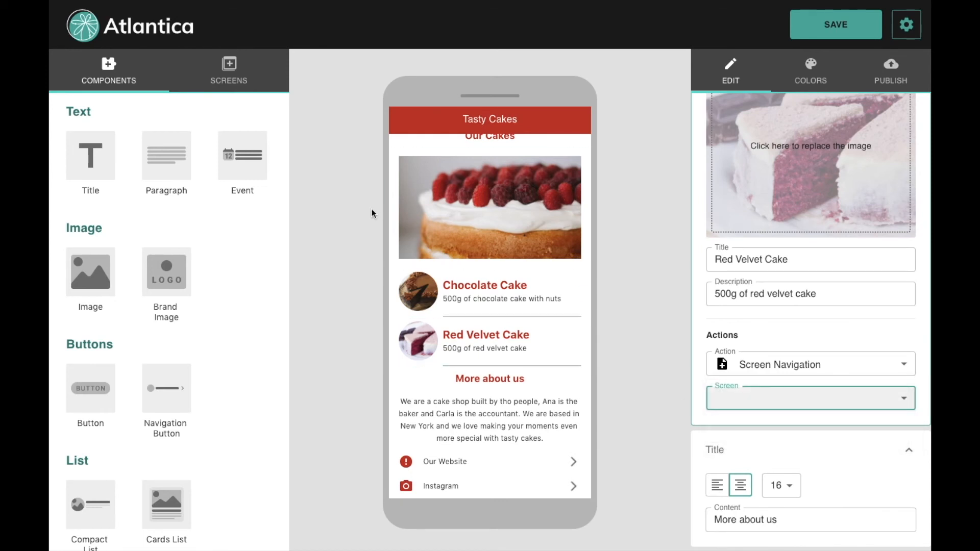
{"action": "left_click", "coordinate": [231, 79]}
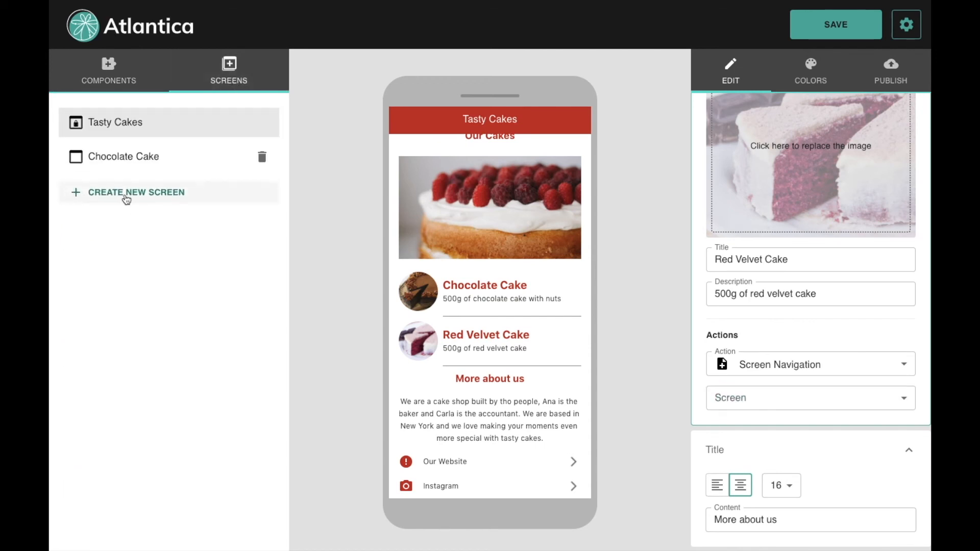
Step: Create a new screen named 'Red Velvet'
{"action": "left_click", "coordinate": [135, 196]}
{"action": "left_click_drag", "start_coordinate": [786, 148], "coordinate": [592, 150]}
{"action": "type", "text": "Red Velvet"}
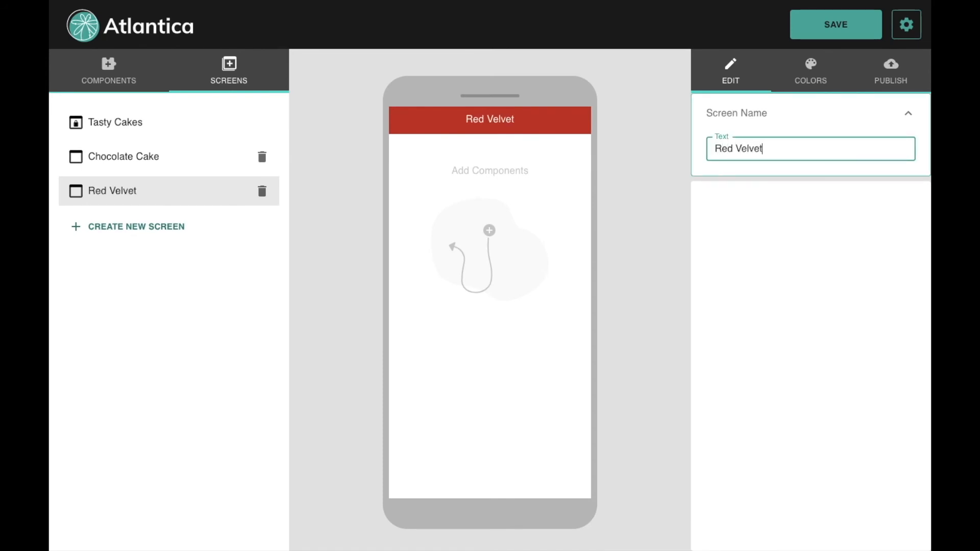
{"action": "left_click", "coordinate": [636, 174]}
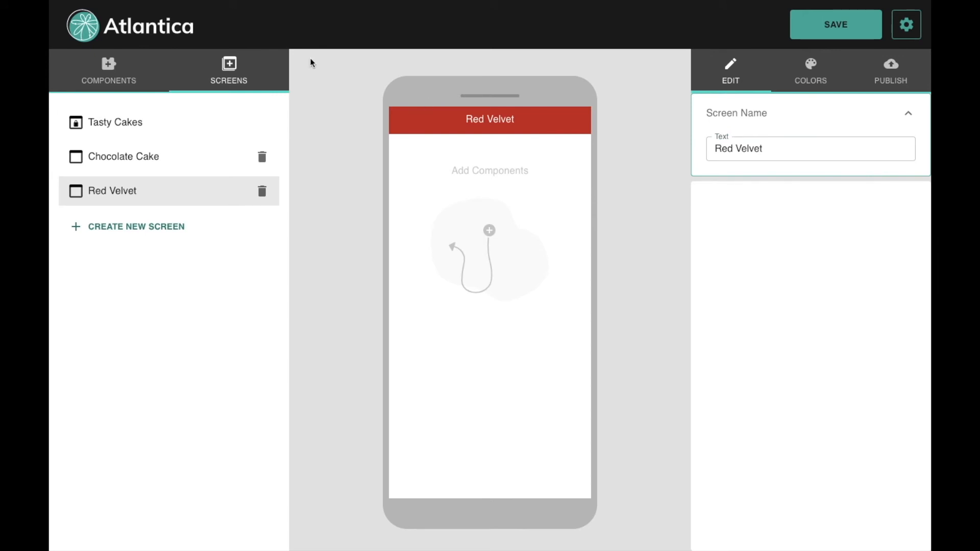
Step: Link the home screen's Red Velvet Cake item to the Red Velvet screen, then open that screen
{"action": "left_click", "coordinate": [134, 127]}
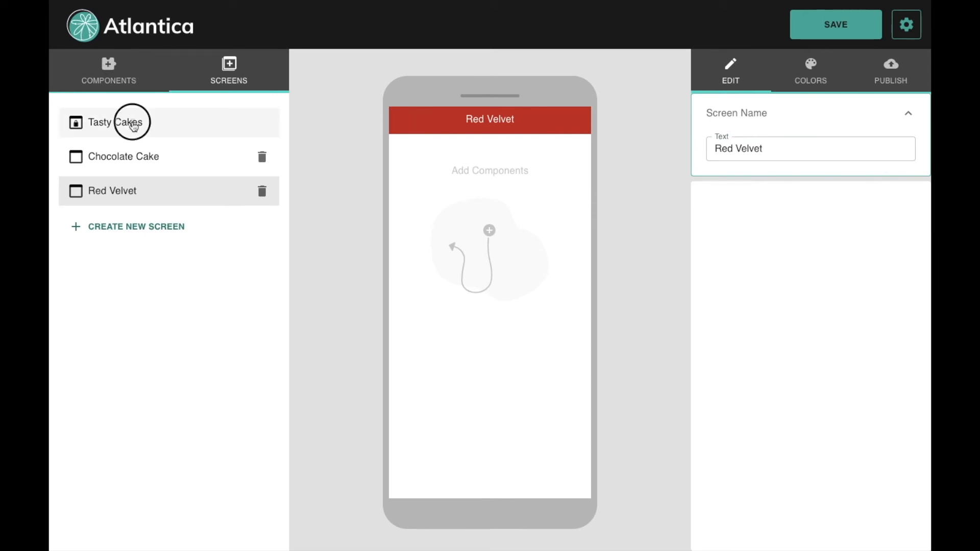
{"action": "mouse_move", "coordinate": [603, 543]}
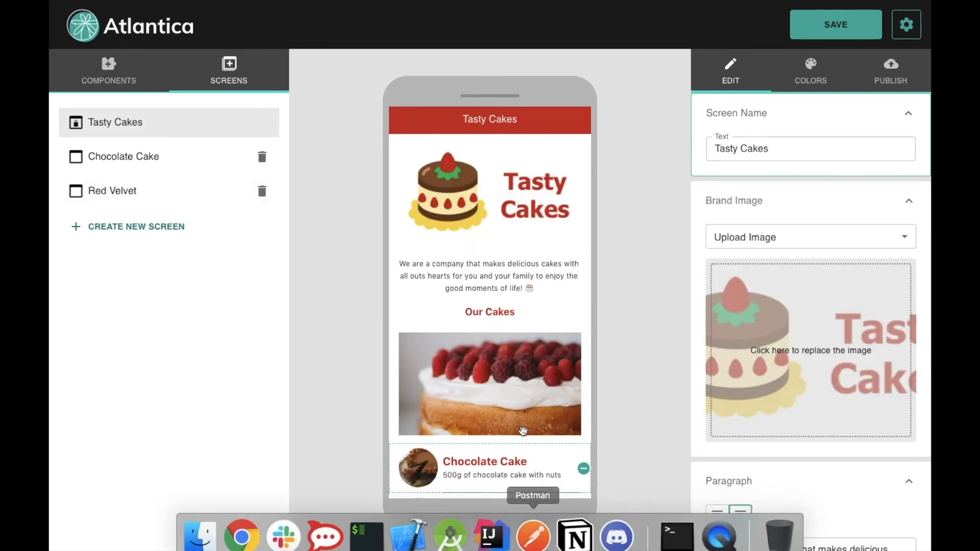
{"action": "scroll", "coordinate": [519, 423], "scroll_direction": "down", "scroll_amount": 5}
{"action": "left_click", "coordinate": [510, 404]}
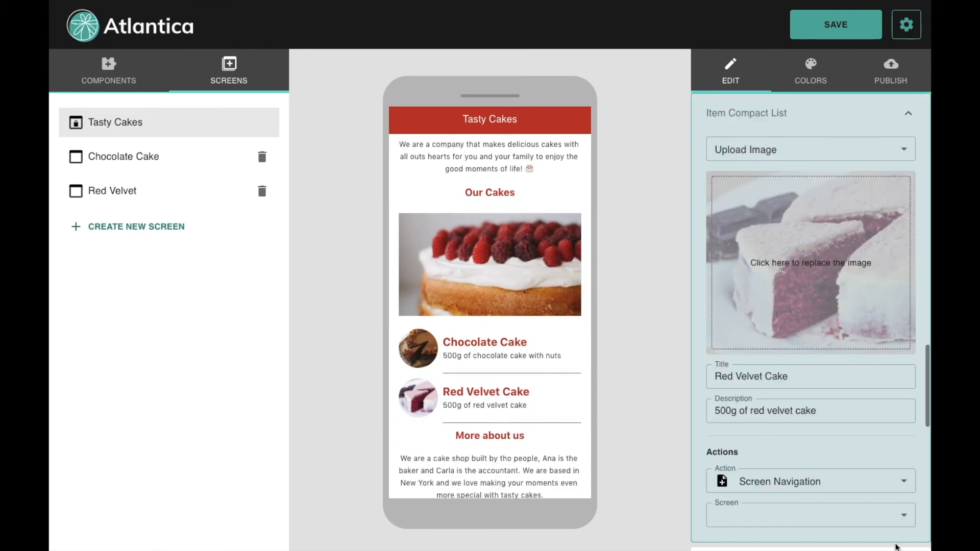
{"action": "left_click", "coordinate": [905, 516]}
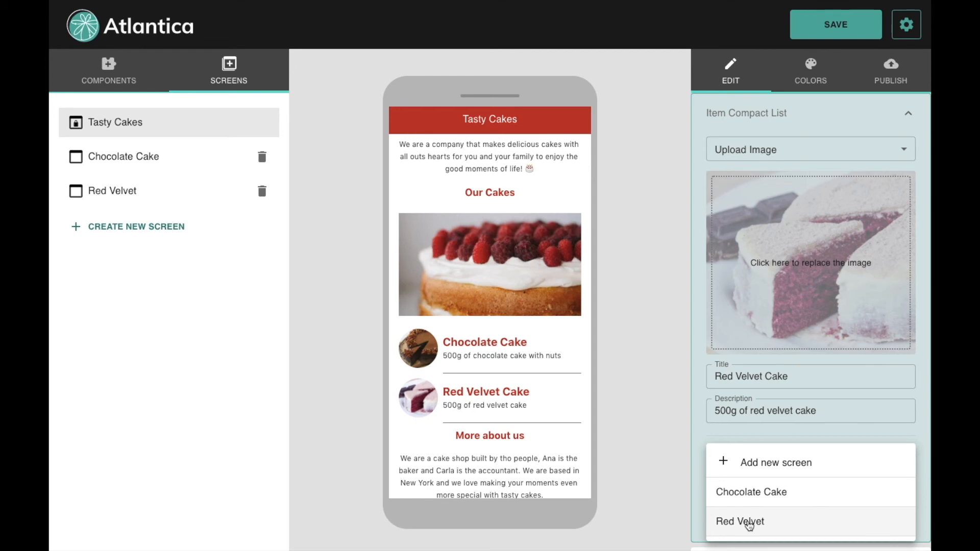
{"action": "left_click", "coordinate": [749, 524]}
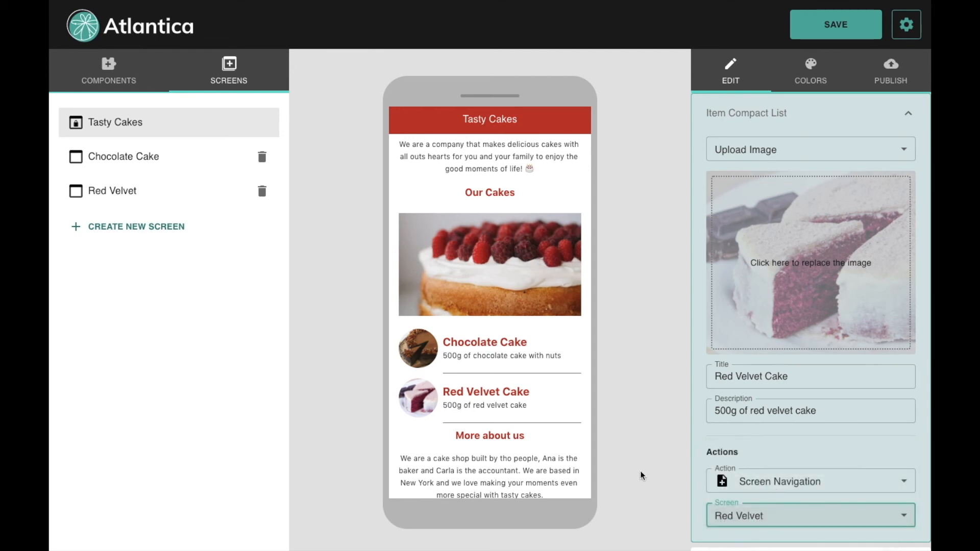
{"action": "left_click", "coordinate": [131, 190]}
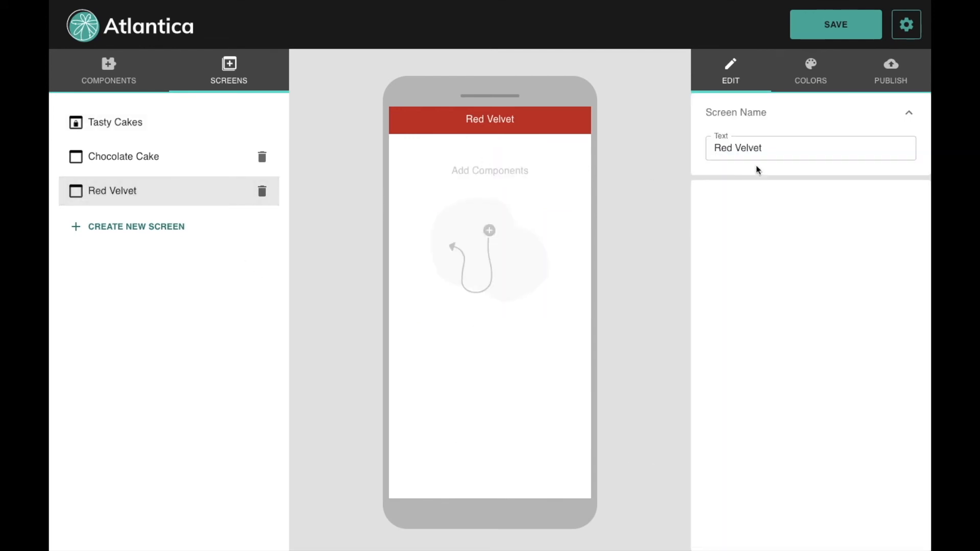
Step: Rename the new screen to 'Red Velvet Cake'
{"action": "left_click", "coordinate": [786, 149]}
{"action": "type", "text": "Cake"}
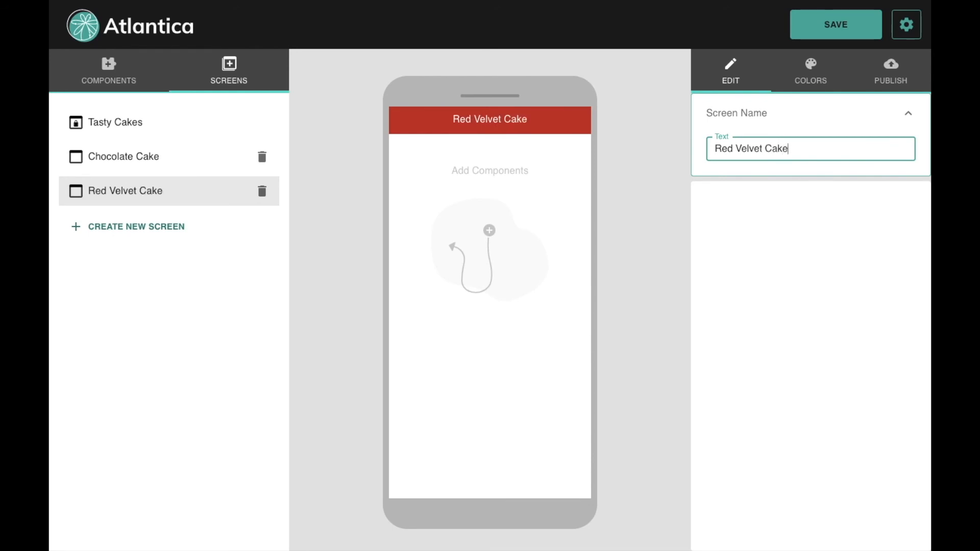
{"action": "left_click", "coordinate": [639, 202]}
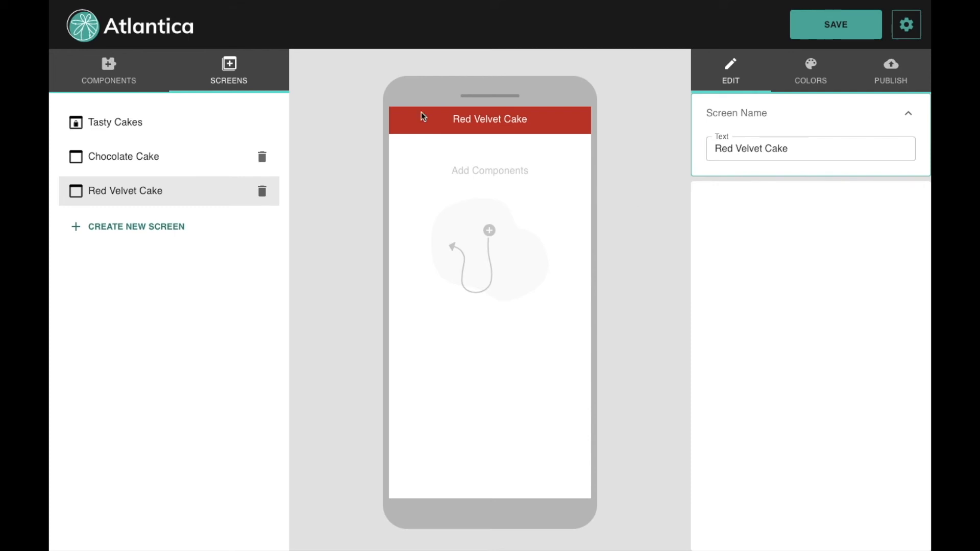
Step: Return to the Tasty Cakes home screen from the screen list
{"action": "left_click", "coordinate": [114, 76]}
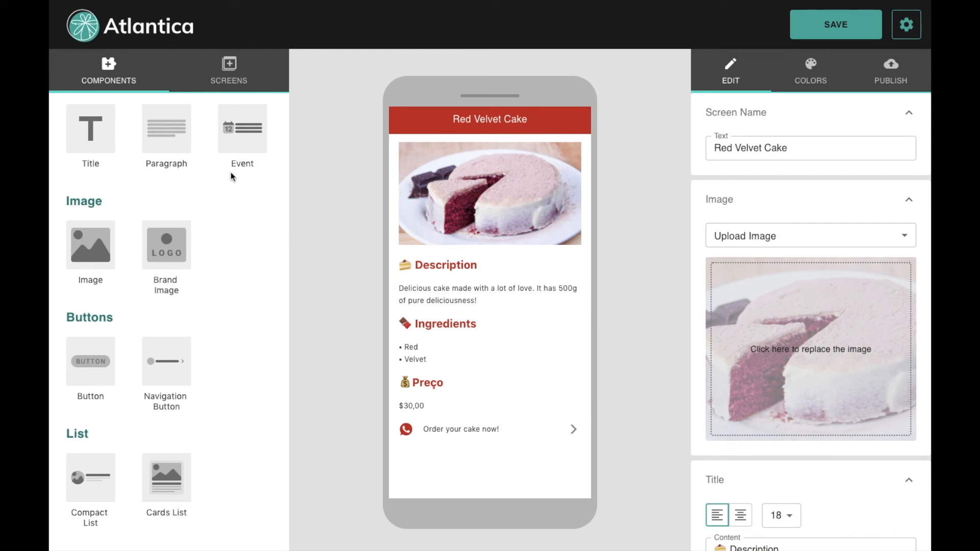
{"action": "left_click", "coordinate": [238, 77]}
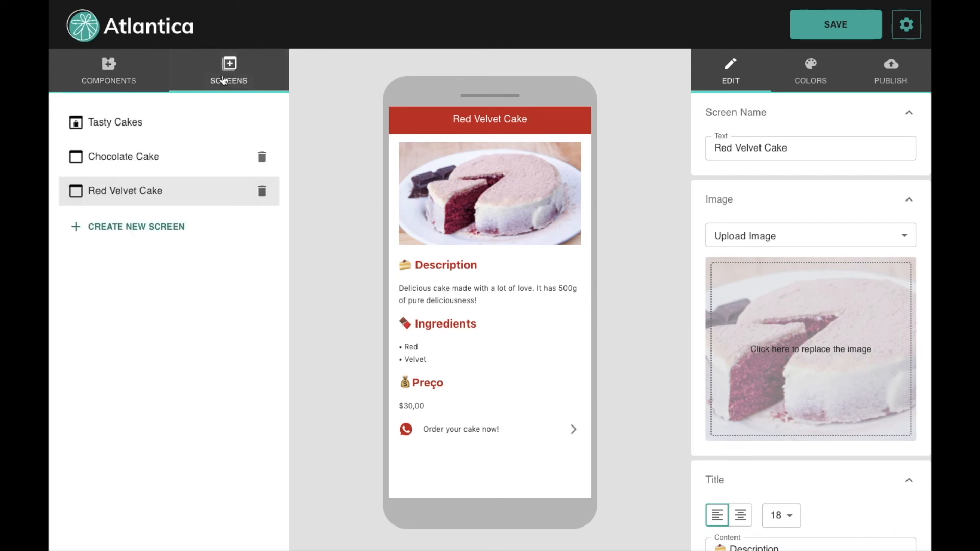
{"action": "left_click", "coordinate": [128, 130]}
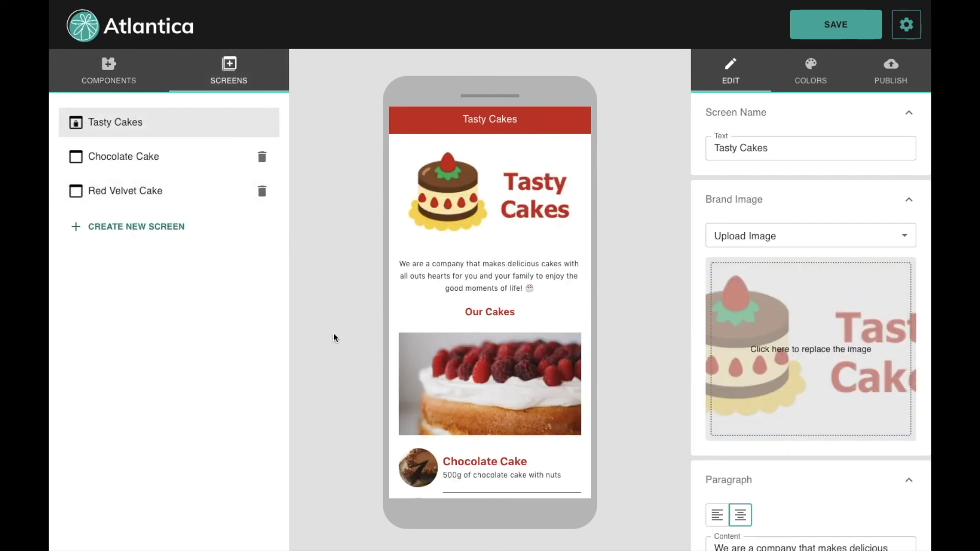
Step: Save the app and show its colour settings with the red primary colour
{"action": "scroll", "coordinate": [529, 312], "scroll_direction": "down", "scroll_amount": 3}
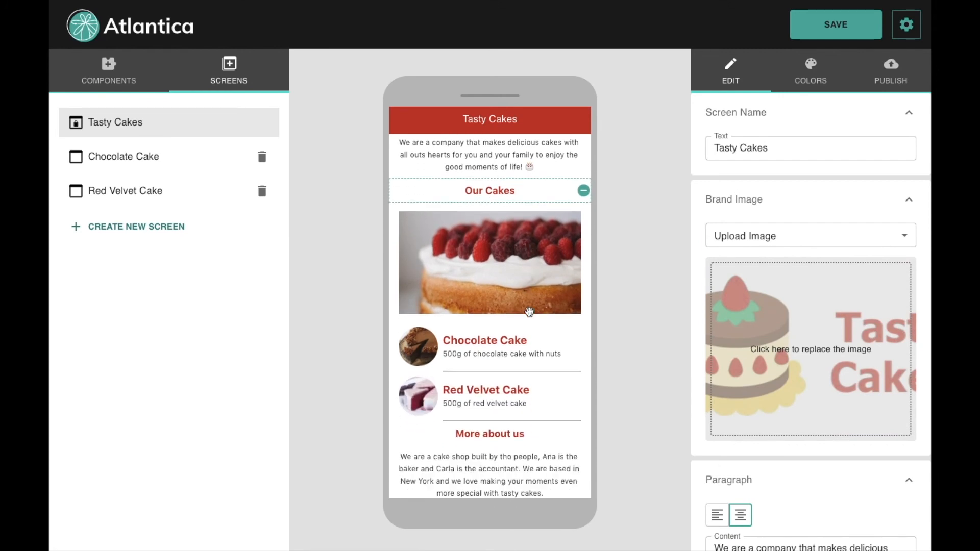
{"action": "scroll", "coordinate": [530, 312], "scroll_direction": "down", "scroll_amount": 1}
{"action": "scroll", "coordinate": [530, 312], "scroll_direction": "up", "scroll_amount": 3}
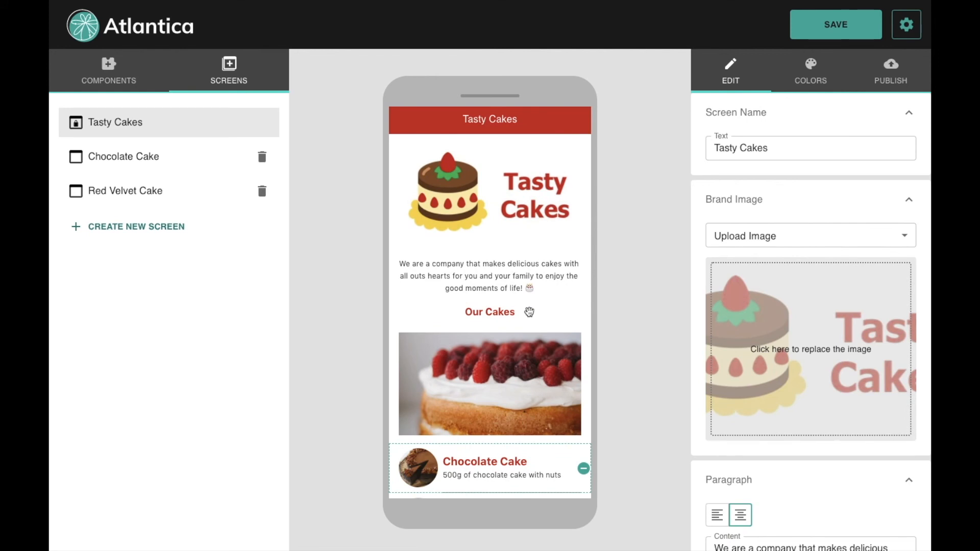
{"action": "scroll", "coordinate": [530, 312], "scroll_direction": "down", "scroll_amount": 3}
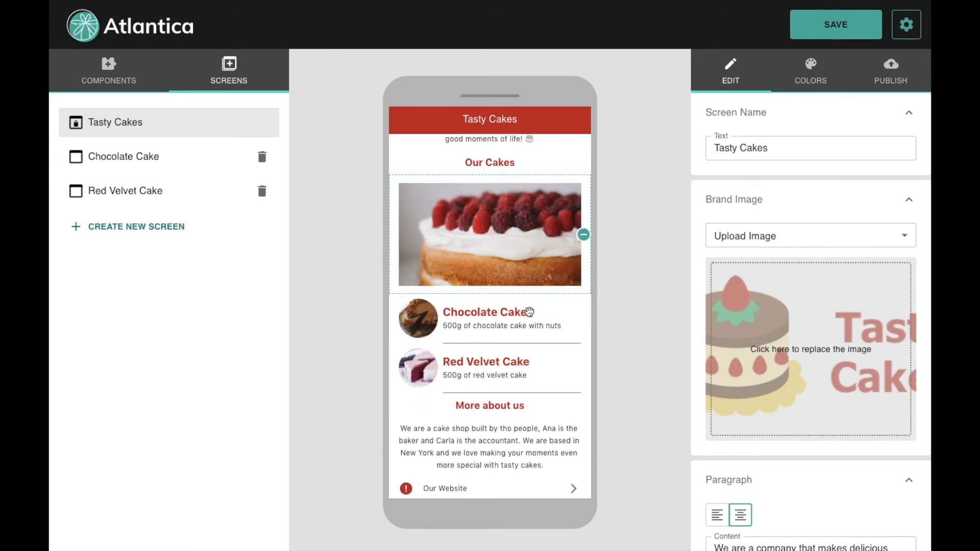
{"action": "scroll", "coordinate": [529, 312], "scroll_direction": "up", "scroll_amount": 3}
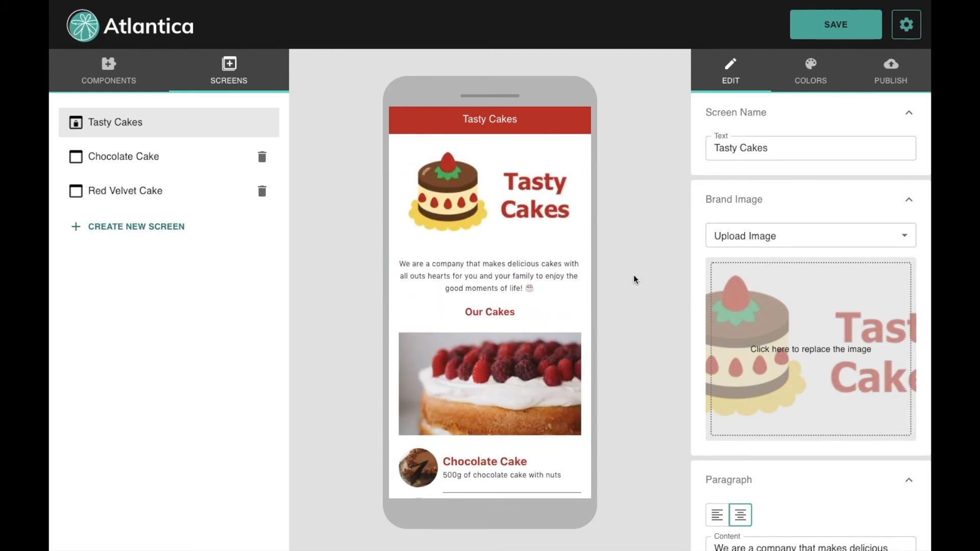
{"action": "left_click", "coordinate": [812, 40]}
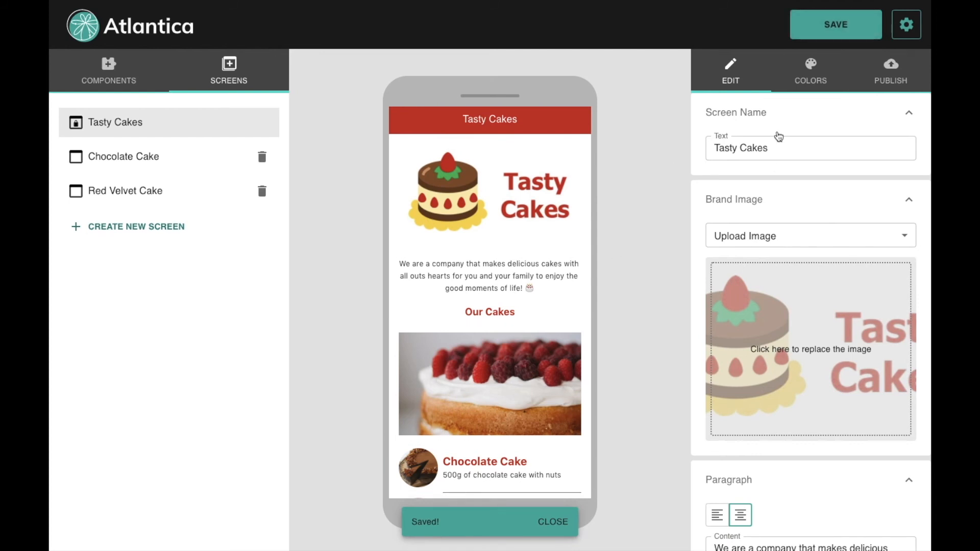
{"action": "left_click", "coordinate": [808, 81]}
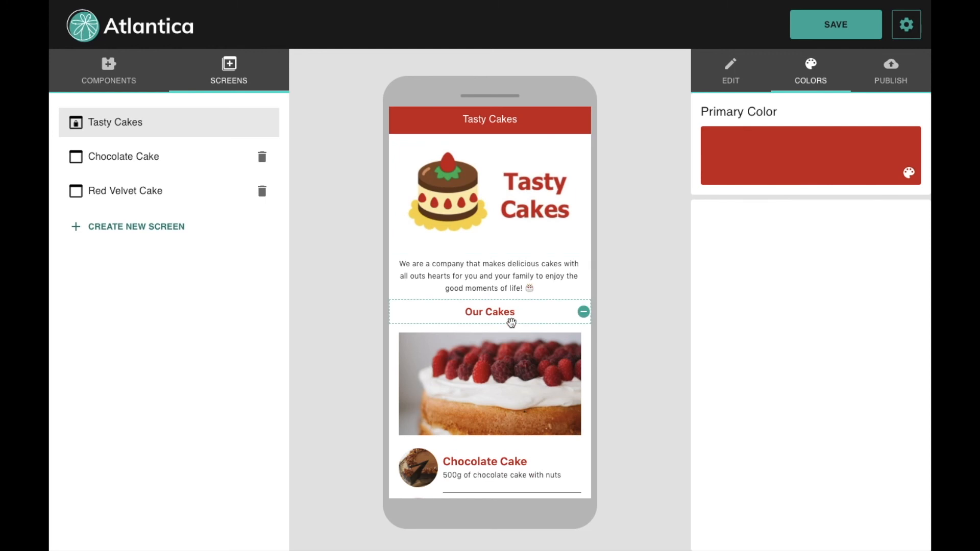
Step: Publish the app as a progressive web app with the link name 'tastycakes'
{"action": "scroll", "coordinate": [510, 322], "scroll_direction": "down", "scroll_amount": 4}
{"action": "scroll", "coordinate": [511, 322], "scroll_direction": "up", "scroll_amount": 4}
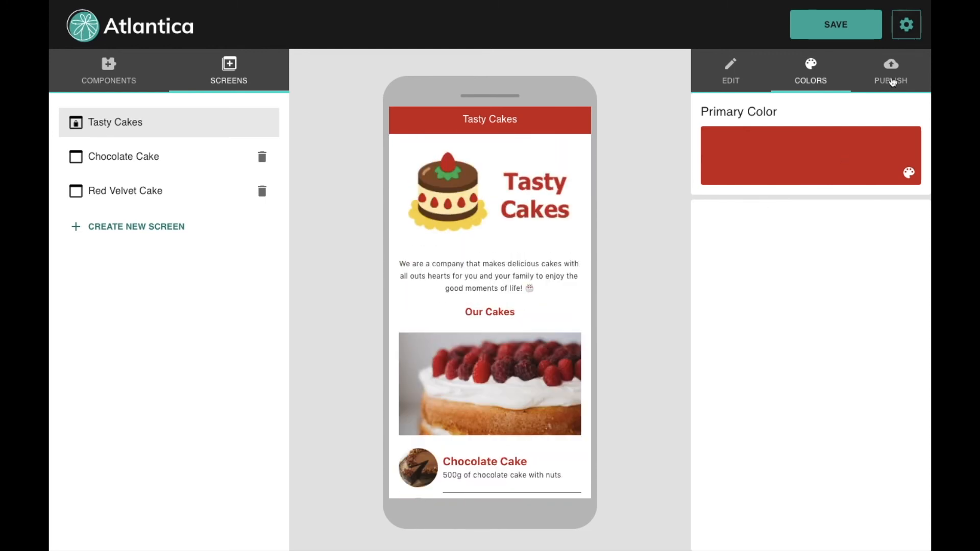
{"action": "left_click", "coordinate": [892, 81]}
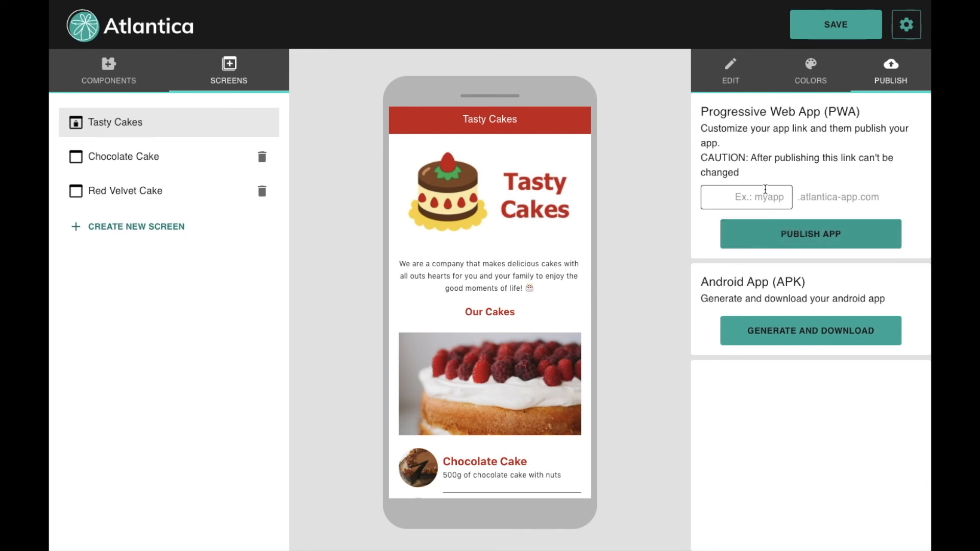
{"action": "left_click", "coordinate": [778, 198]}
{"action": "type", "text": "ta"}
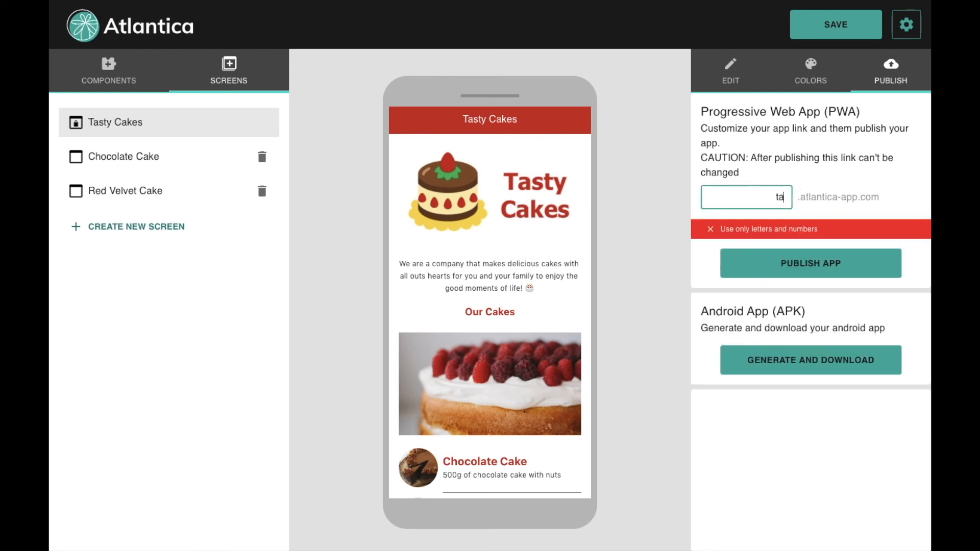
{"action": "type", "text": "stycakes"}
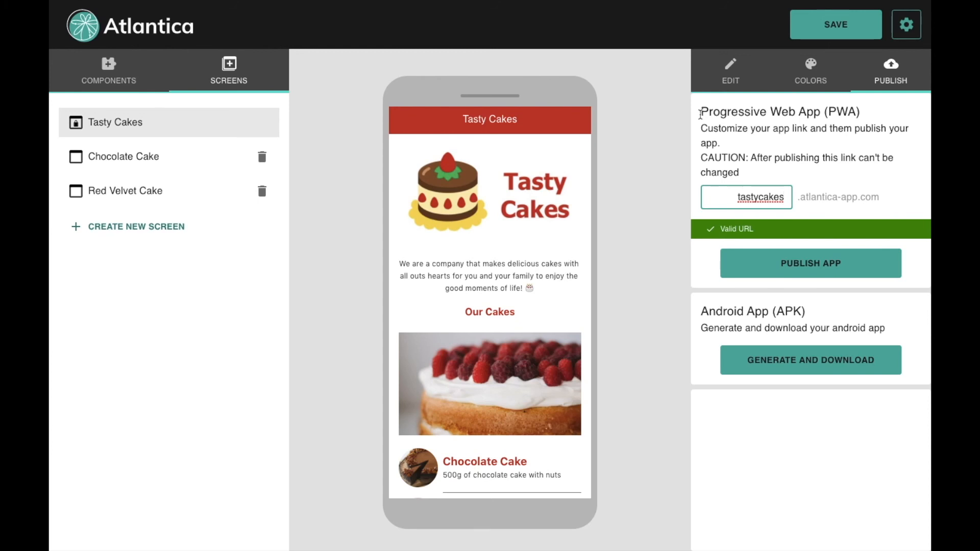
{"action": "left_click", "coordinate": [818, 265]}
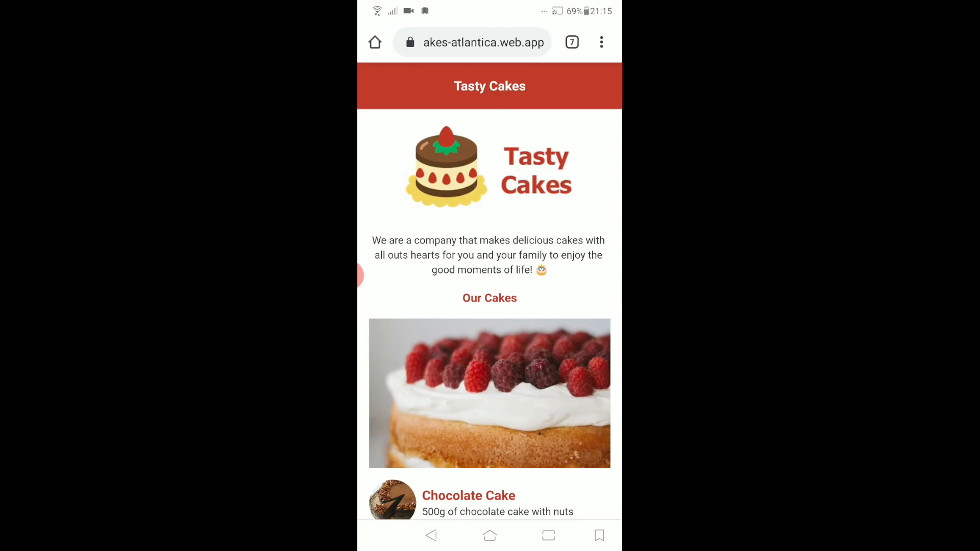
Step: Follow the page's Instagram link, then return to the Tasty Cakes page in Chrome via Recents
{"action": "scroll", "coordinate": [490, 306], "scroll_direction": "down", "scroll_amount": 5}
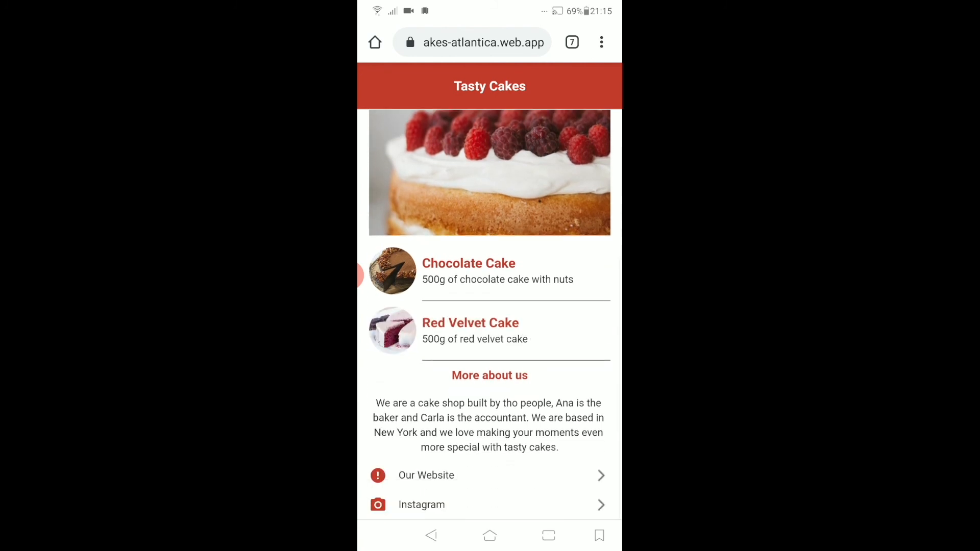
{"action": "left_click", "coordinate": [421, 505]}
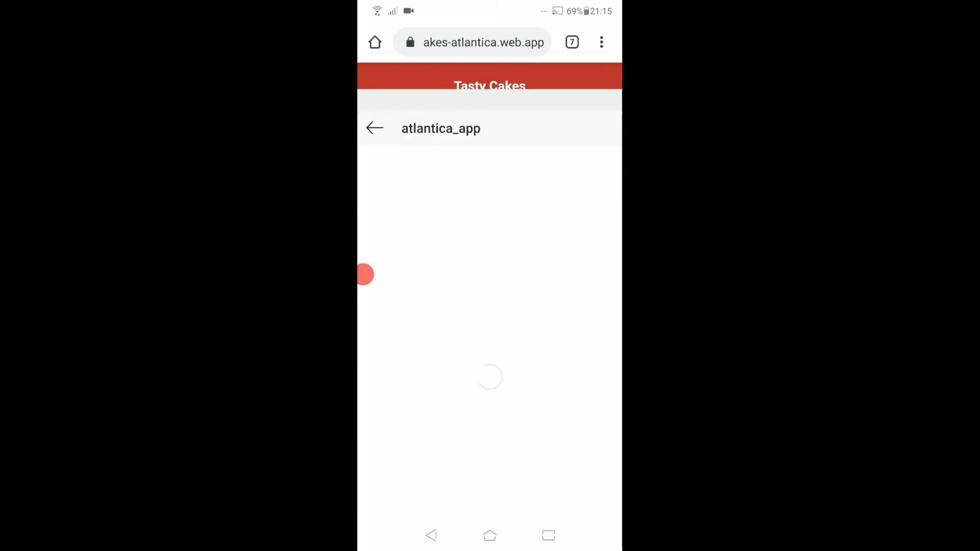
{"action": "scroll", "coordinate": [578, 384], "scroll_direction": "down", "scroll_amount": 3}
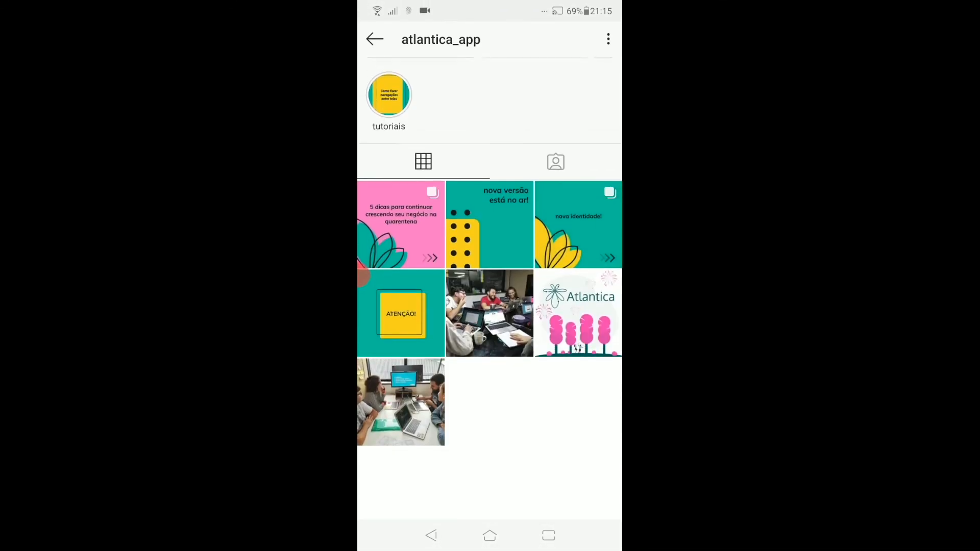
{"action": "scroll", "coordinate": [578, 384], "scroll_direction": "up", "scroll_amount": 5}
{"action": "left_click", "coordinate": [548, 536]}
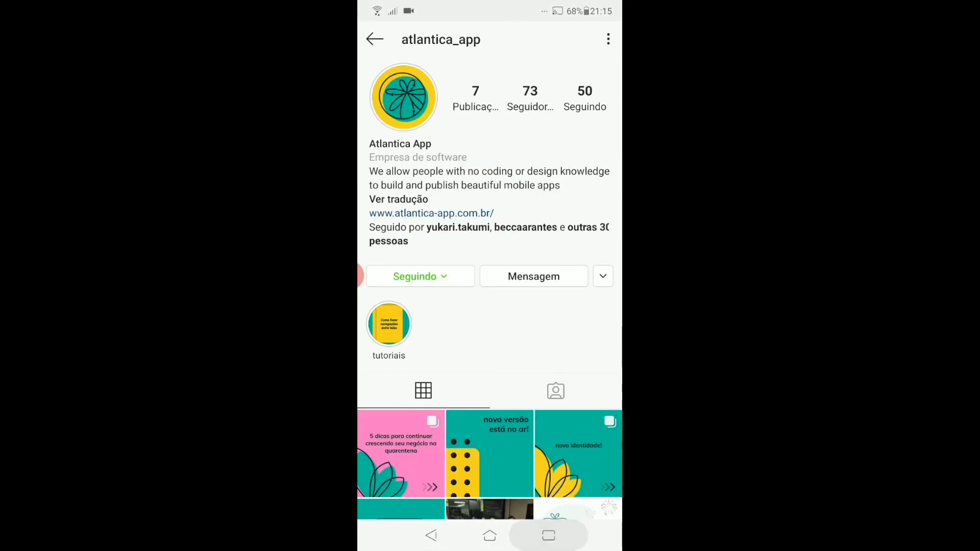
{"action": "left_click", "coordinate": [490, 219]}
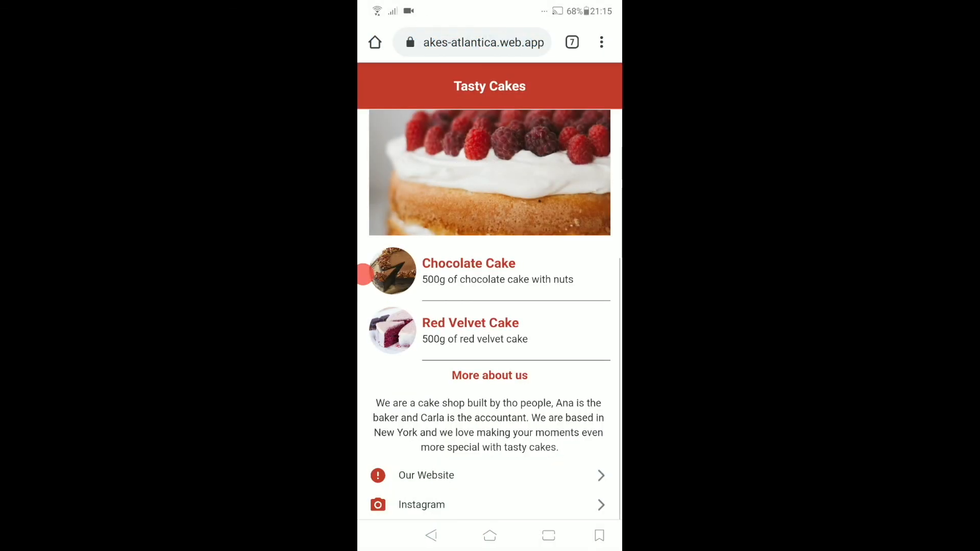
Step: Send the prefilled WhatsApp order for the 500g Chocolate Cake from its detail page
{"action": "scroll", "coordinate": [489, 314], "scroll_direction": "up", "scroll_amount": 3}
{"action": "scroll", "coordinate": [489, 314], "scroll_direction": "down", "scroll_amount": 2}
{"action": "left_click", "coordinate": [490, 311]}
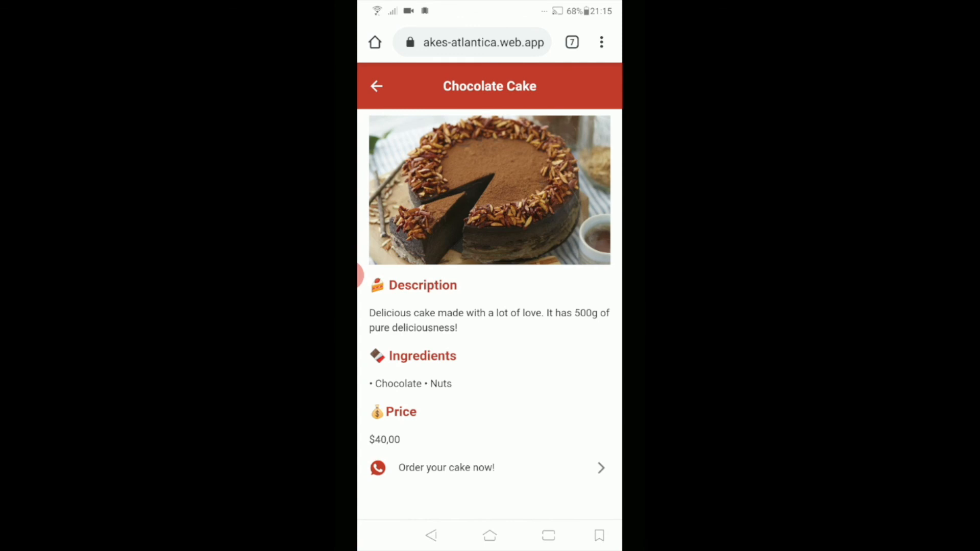
{"action": "left_click", "coordinate": [490, 468]}
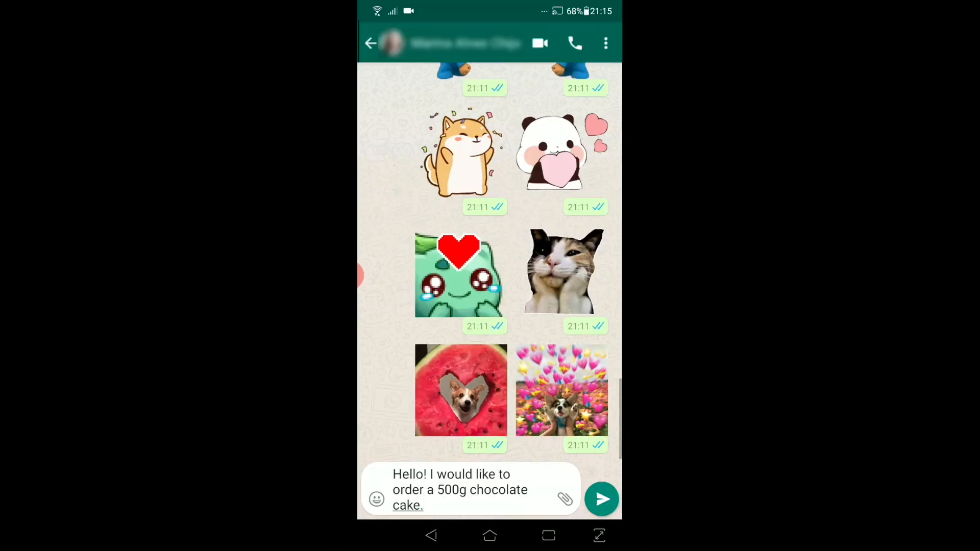
{"action": "left_click", "coordinate": [602, 499]}
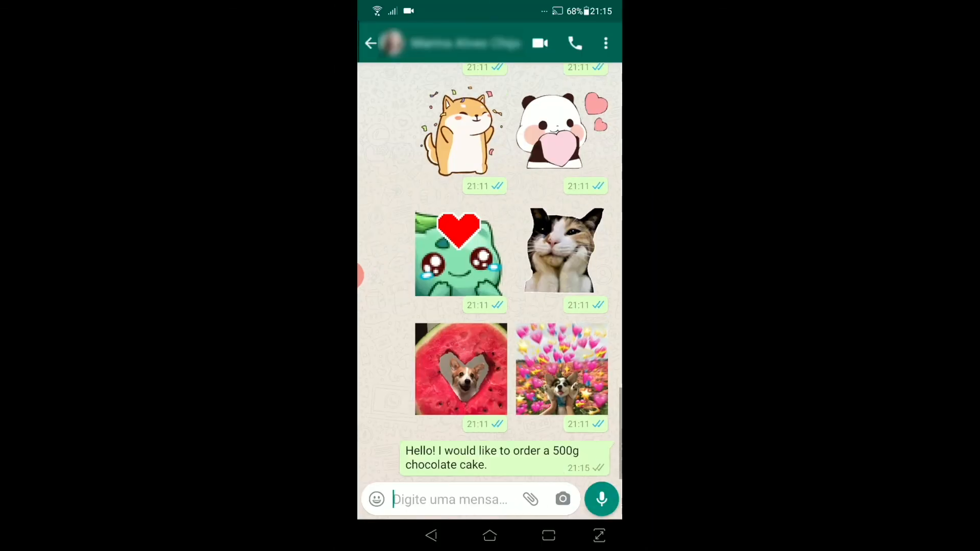
Step: Go back to the Chocolate Cake page, then to the Tasty Cakes home list
{"action": "left_click", "coordinate": [431, 535]}
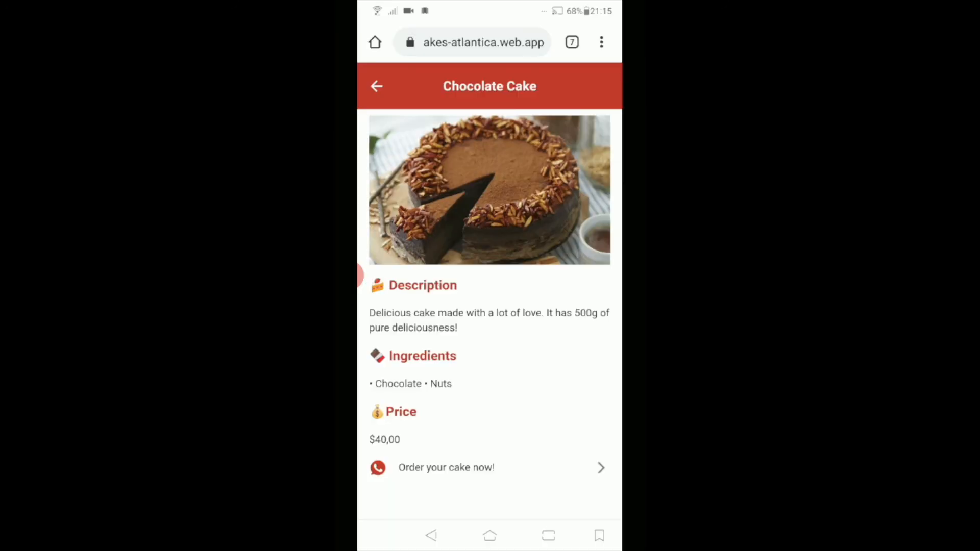
{"action": "left_click", "coordinate": [376, 86]}
{"action": "scroll", "coordinate": [490, 314], "scroll_direction": "up", "scroll_amount": 4}
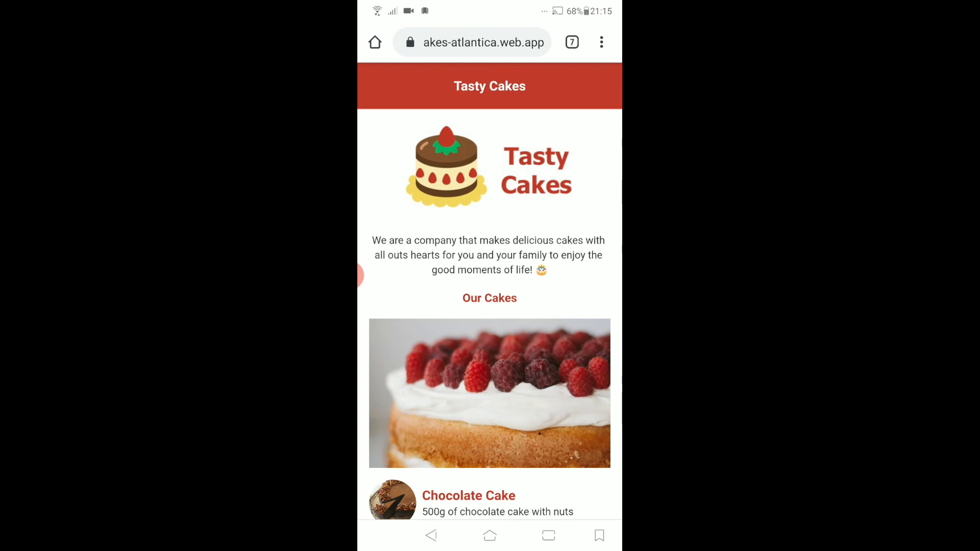
Step: Add Tasty Cakes via Chrome's 'Adicionar à tela inicial' and check the 'Adicionado à tela inicial' notification
{"action": "left_click", "coordinate": [601, 42]}
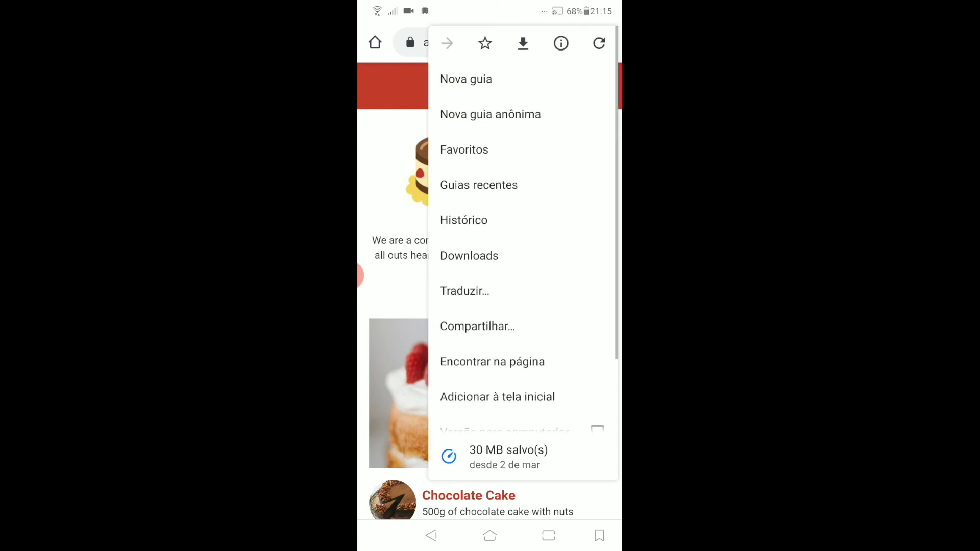
{"action": "scroll", "coordinate": [523, 230], "scroll_direction": "down", "scroll_amount": 3}
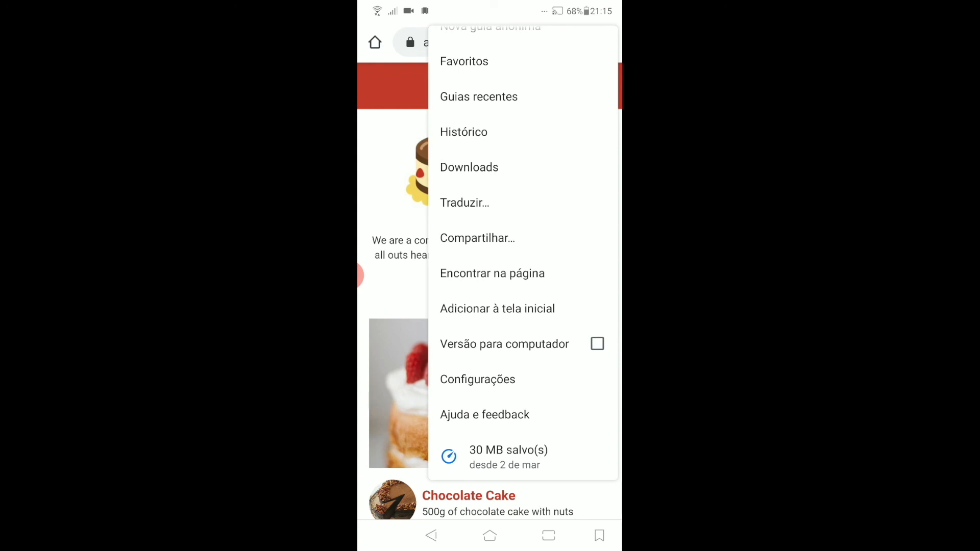
{"action": "left_click", "coordinate": [498, 309]}
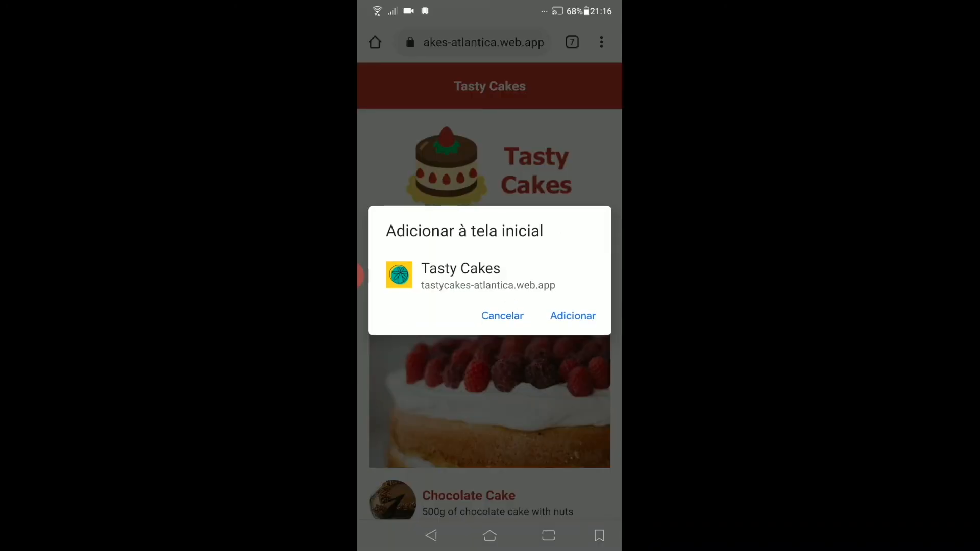
{"action": "left_click", "coordinate": [573, 316]}
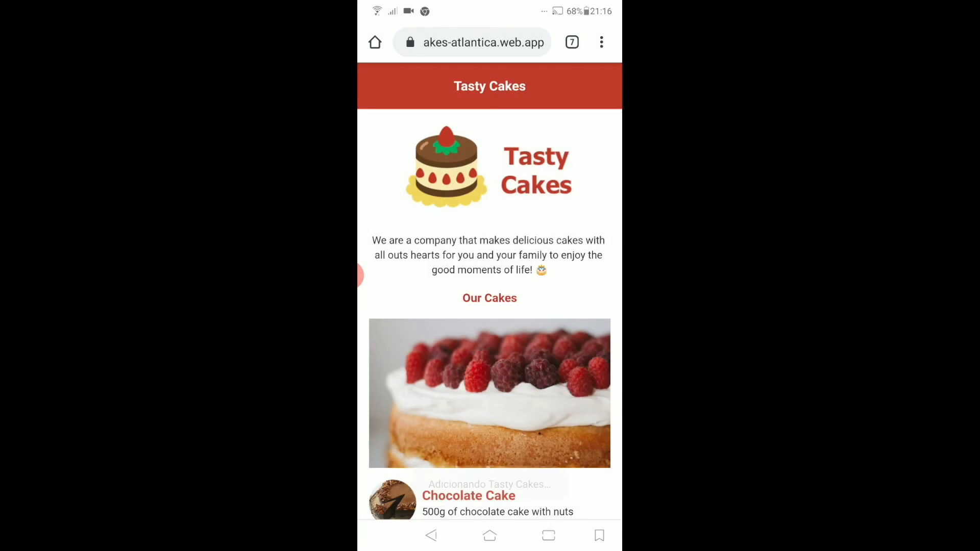
{"action": "left_click_drag", "start_coordinate": [490, 5], "coordinate": [490, 410]}
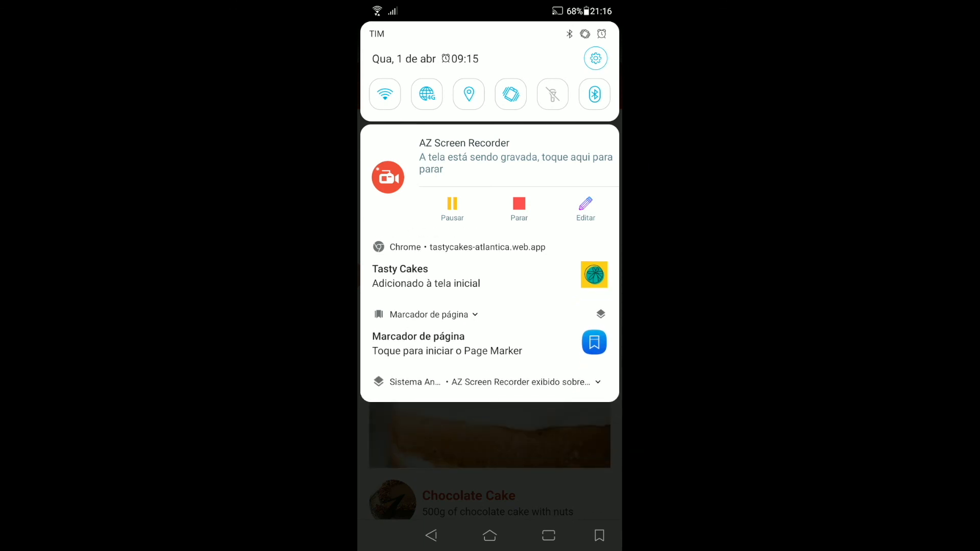
Step: Launch the installed Tasty Cakes app from the Android app drawer
{"action": "left_click_drag", "start_coordinate": [490, 434], "coordinate": [490, 204]}
{"action": "left_click", "coordinate": [490, 535]}
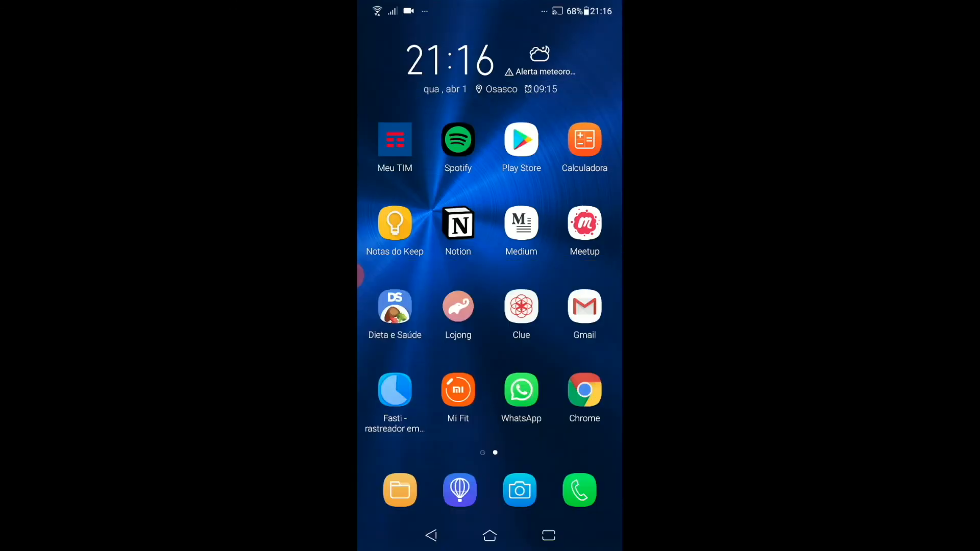
{"action": "left_click_drag", "start_coordinate": [490, 433], "coordinate": [490, 204]}
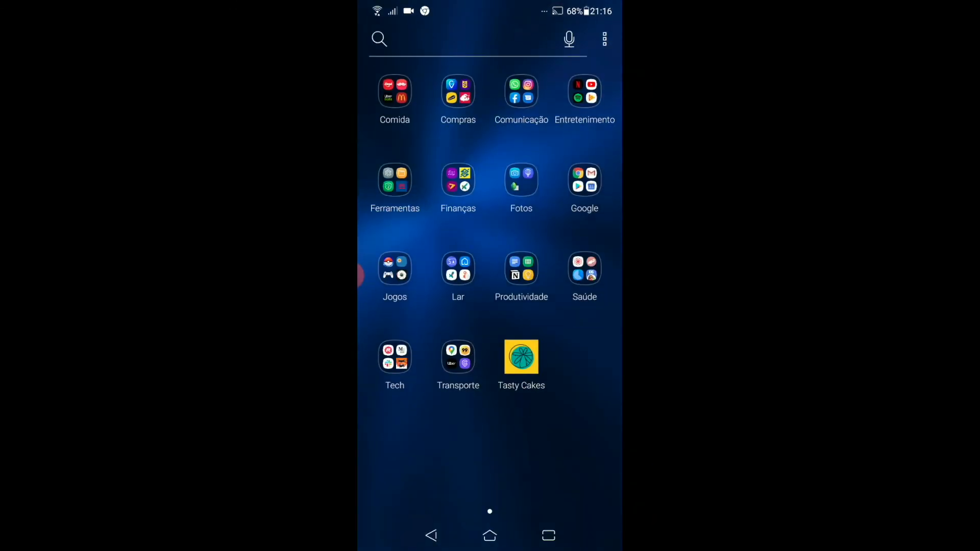
{"action": "left_click", "coordinate": [521, 356]}
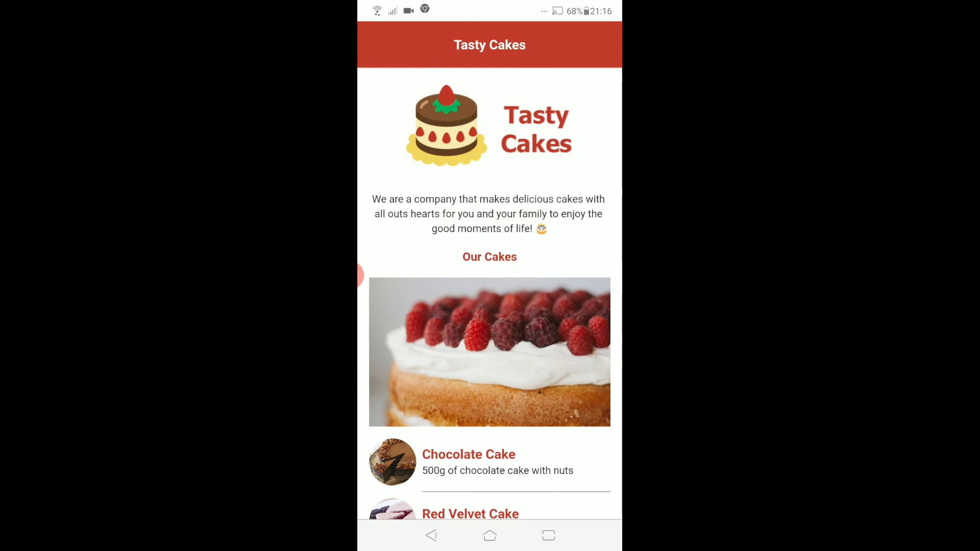
Step: View the Chocolate Cake page in the app, then return to its home list
{"action": "scroll", "coordinate": [490, 294], "scroll_direction": "down", "scroll_amount": 4}
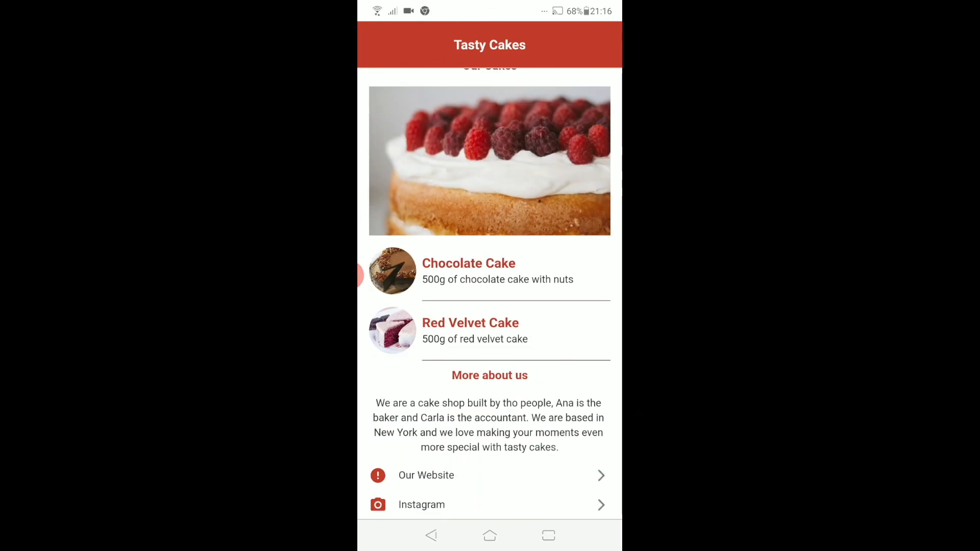
{"action": "left_click", "coordinate": [468, 271]}
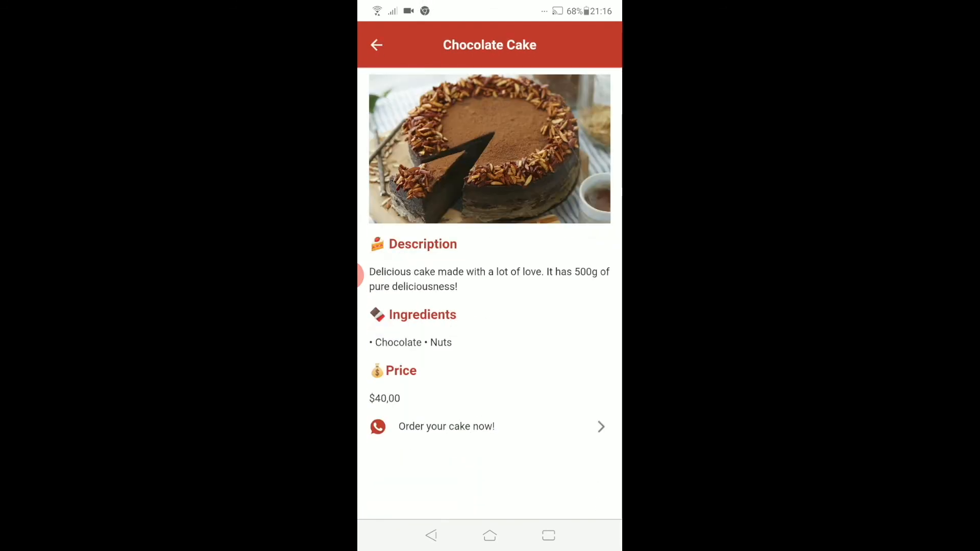
{"action": "left_click", "coordinate": [377, 45]}
{"action": "scroll", "coordinate": [490, 294], "scroll_direction": "up", "scroll_amount": 4}
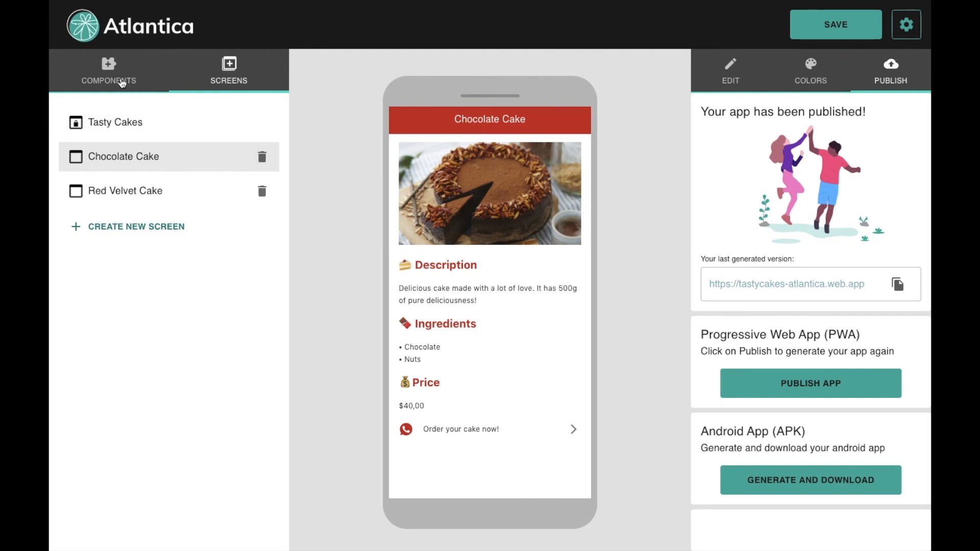
Step: Select the Tasty Cakes screen under SCREENS and scroll through its preview
{"action": "left_click", "coordinate": [117, 84]}
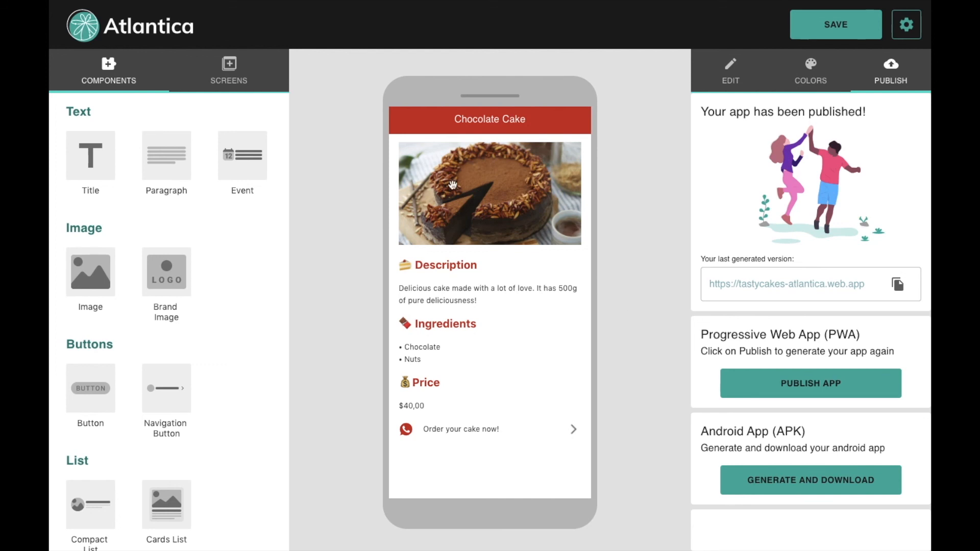
{"action": "left_click", "coordinate": [245, 77]}
{"action": "left_click", "coordinate": [148, 122]}
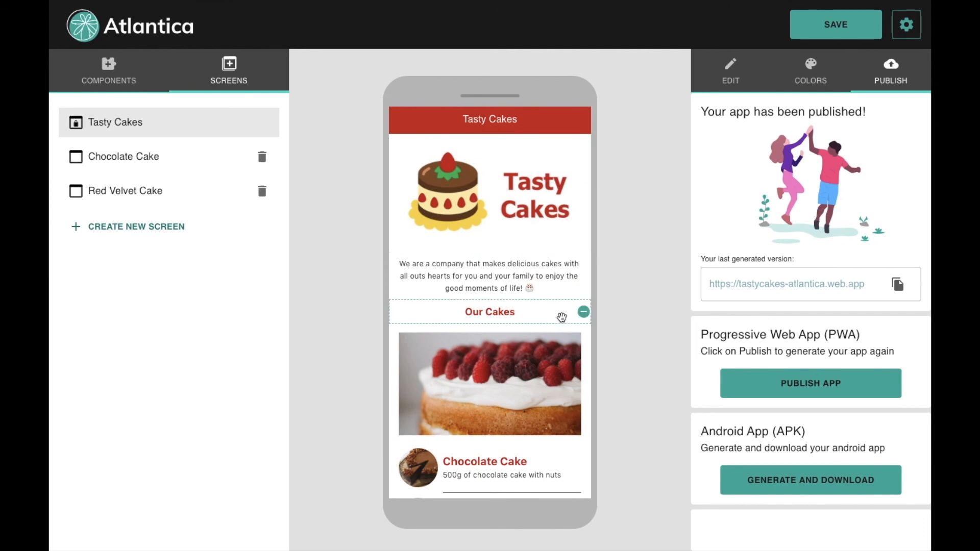
{"action": "scroll", "coordinate": [562, 318], "scroll_direction": "down", "scroll_amount": 2}
{"action": "scroll", "coordinate": [562, 317], "scroll_direction": "down", "scroll_amount": 1}
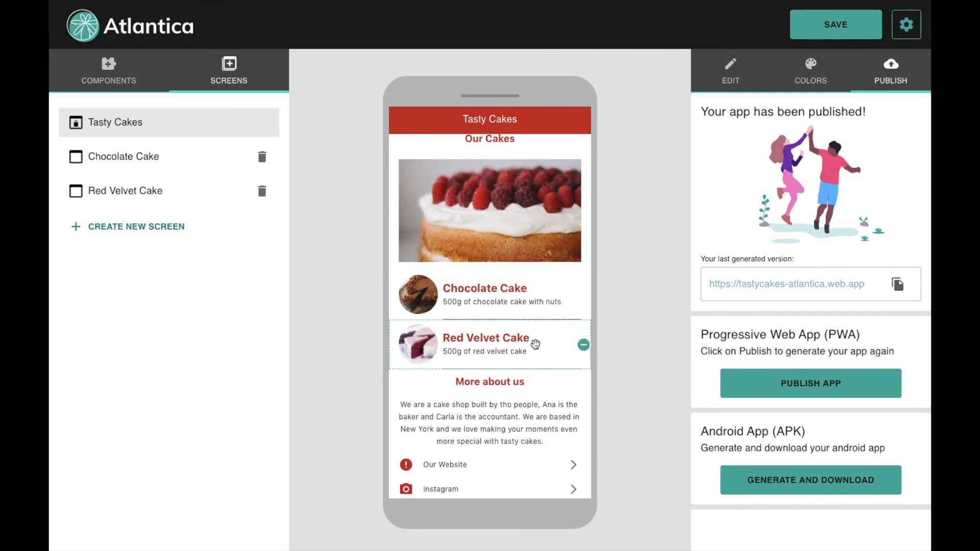
{"action": "scroll", "coordinate": [536, 342], "scroll_direction": "up", "scroll_amount": 3}
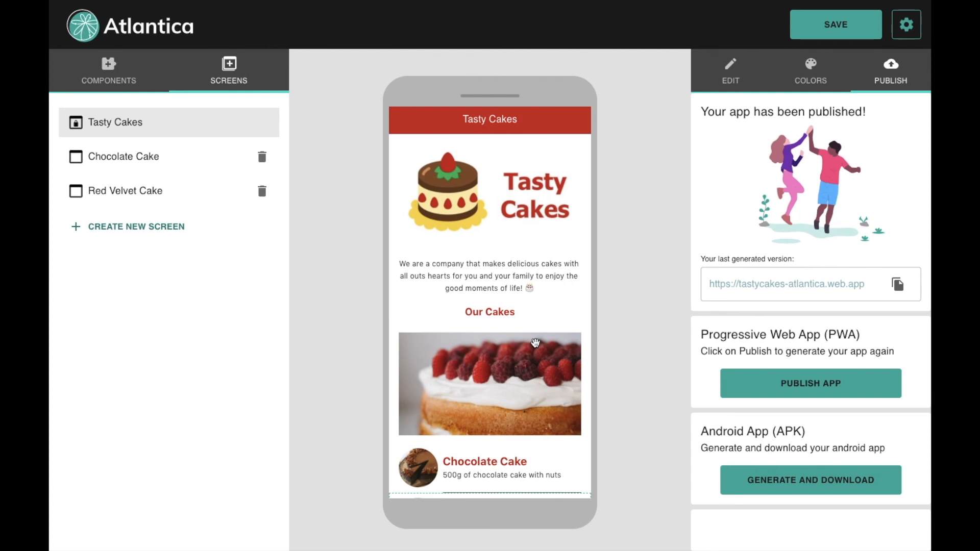
Step: Bring back the COMPONENTS palette beside the Tasty Cakes home screen
{"action": "left_click", "coordinate": [121, 82]}
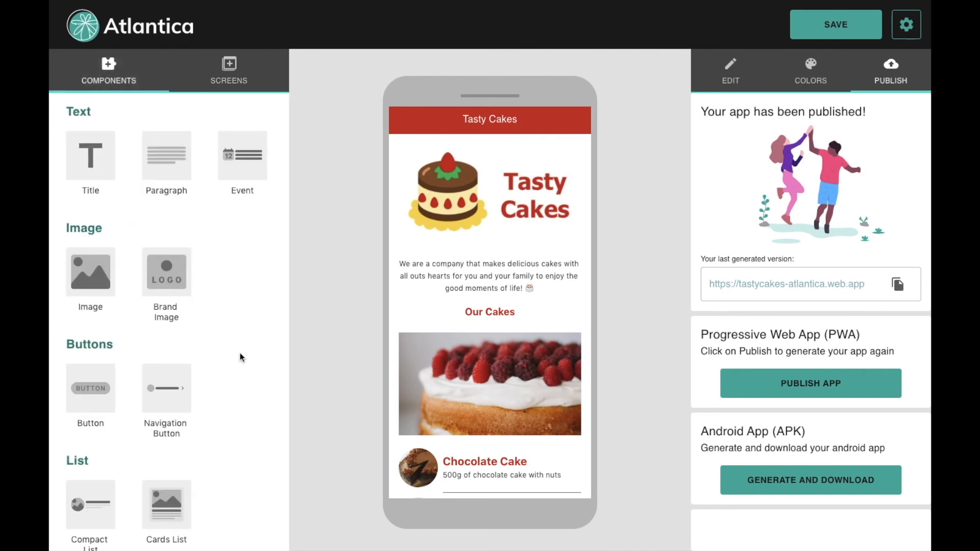
{"action": "scroll", "coordinate": [242, 357], "scroll_direction": "down", "scroll_amount": 1}
{"action": "scroll", "coordinate": [242, 357], "scroll_direction": "up", "scroll_amount": 1}
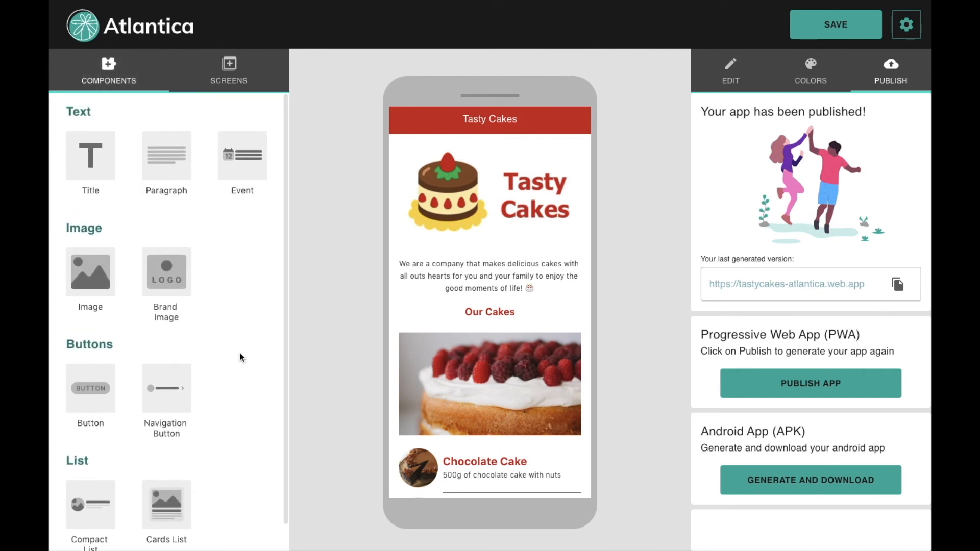